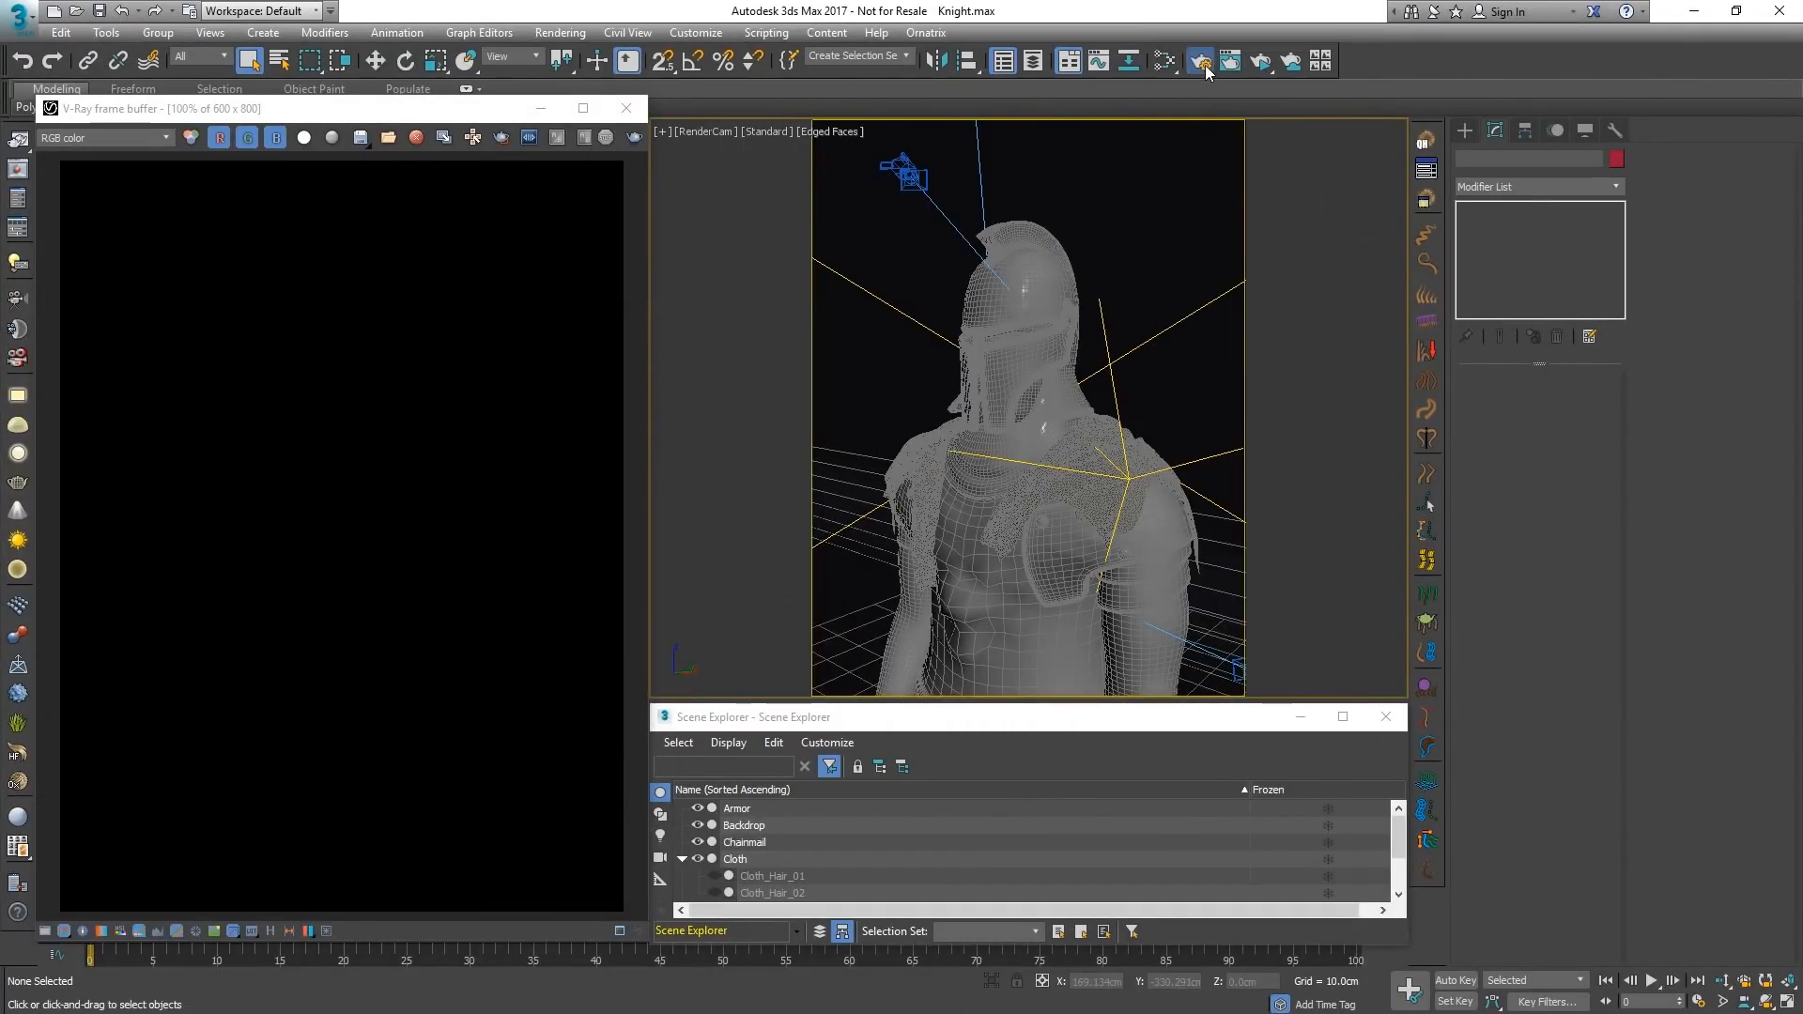
Step: Set the render target to ActiveShade Mode with V-Ray RT 3.40.02 as the renderer
left_click(1203, 64)
left_click(1637, 146)
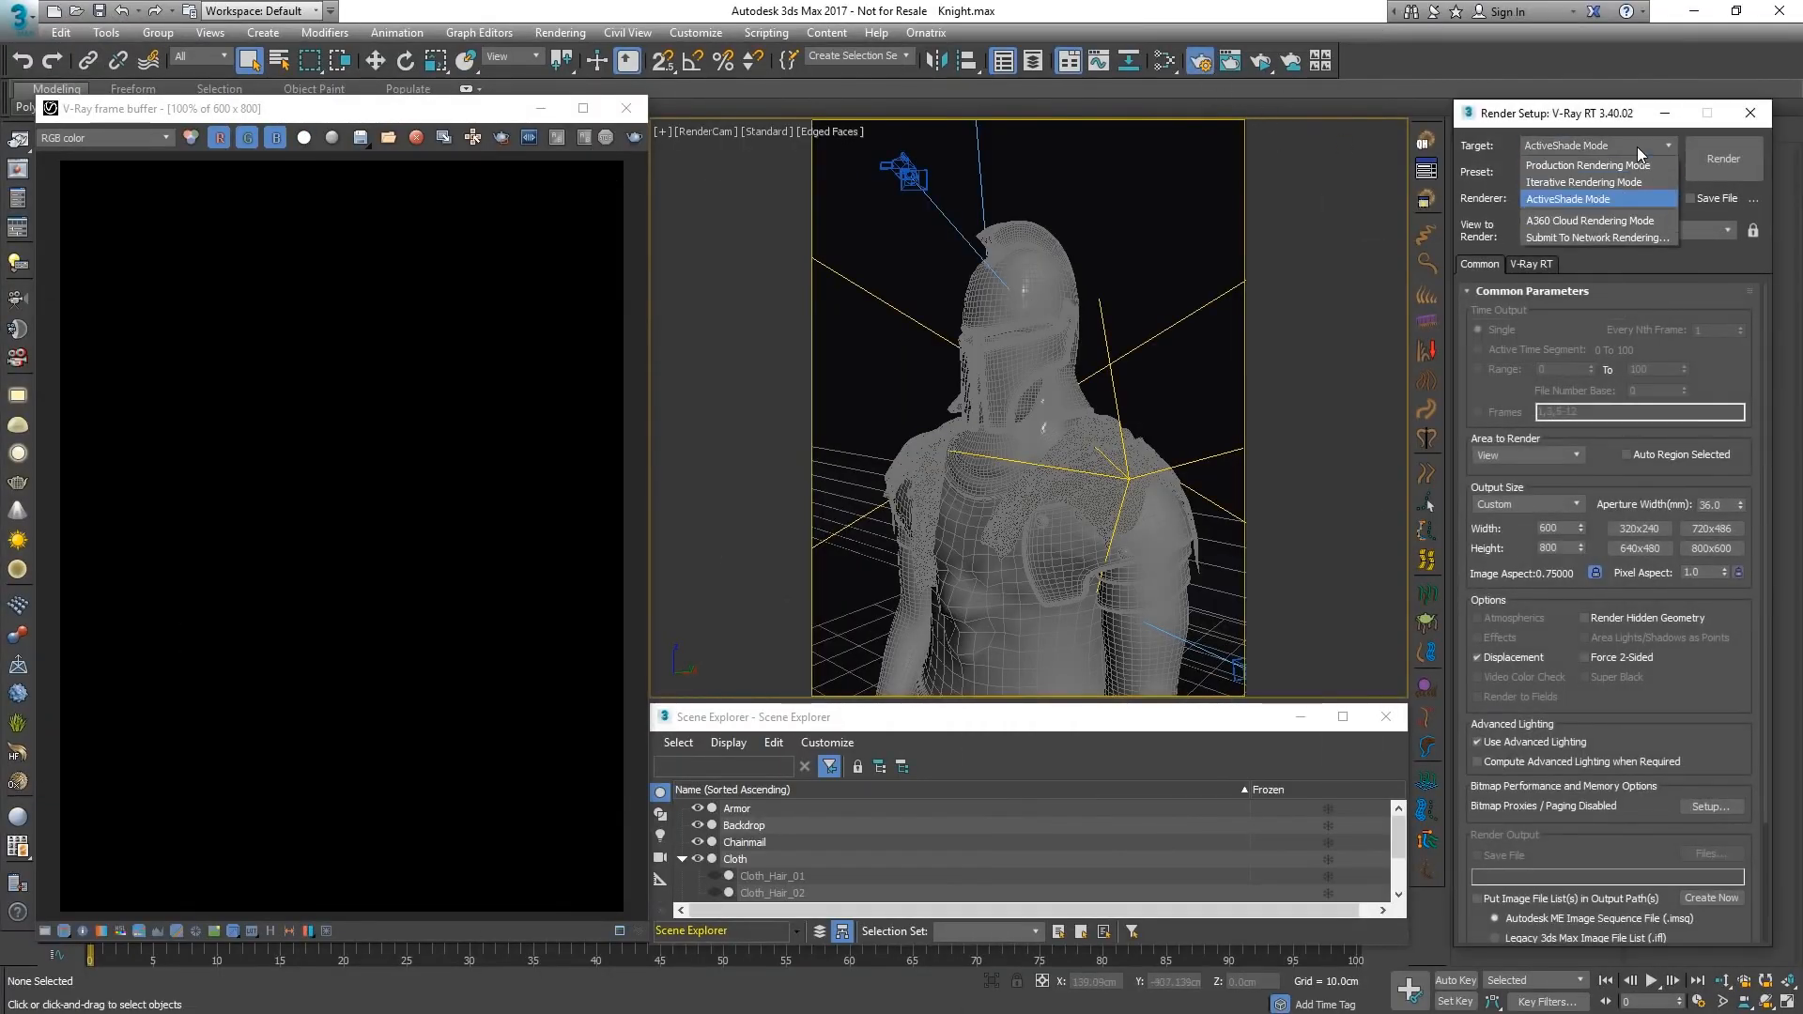
left_click(1632, 195)
left_click(1654, 203)
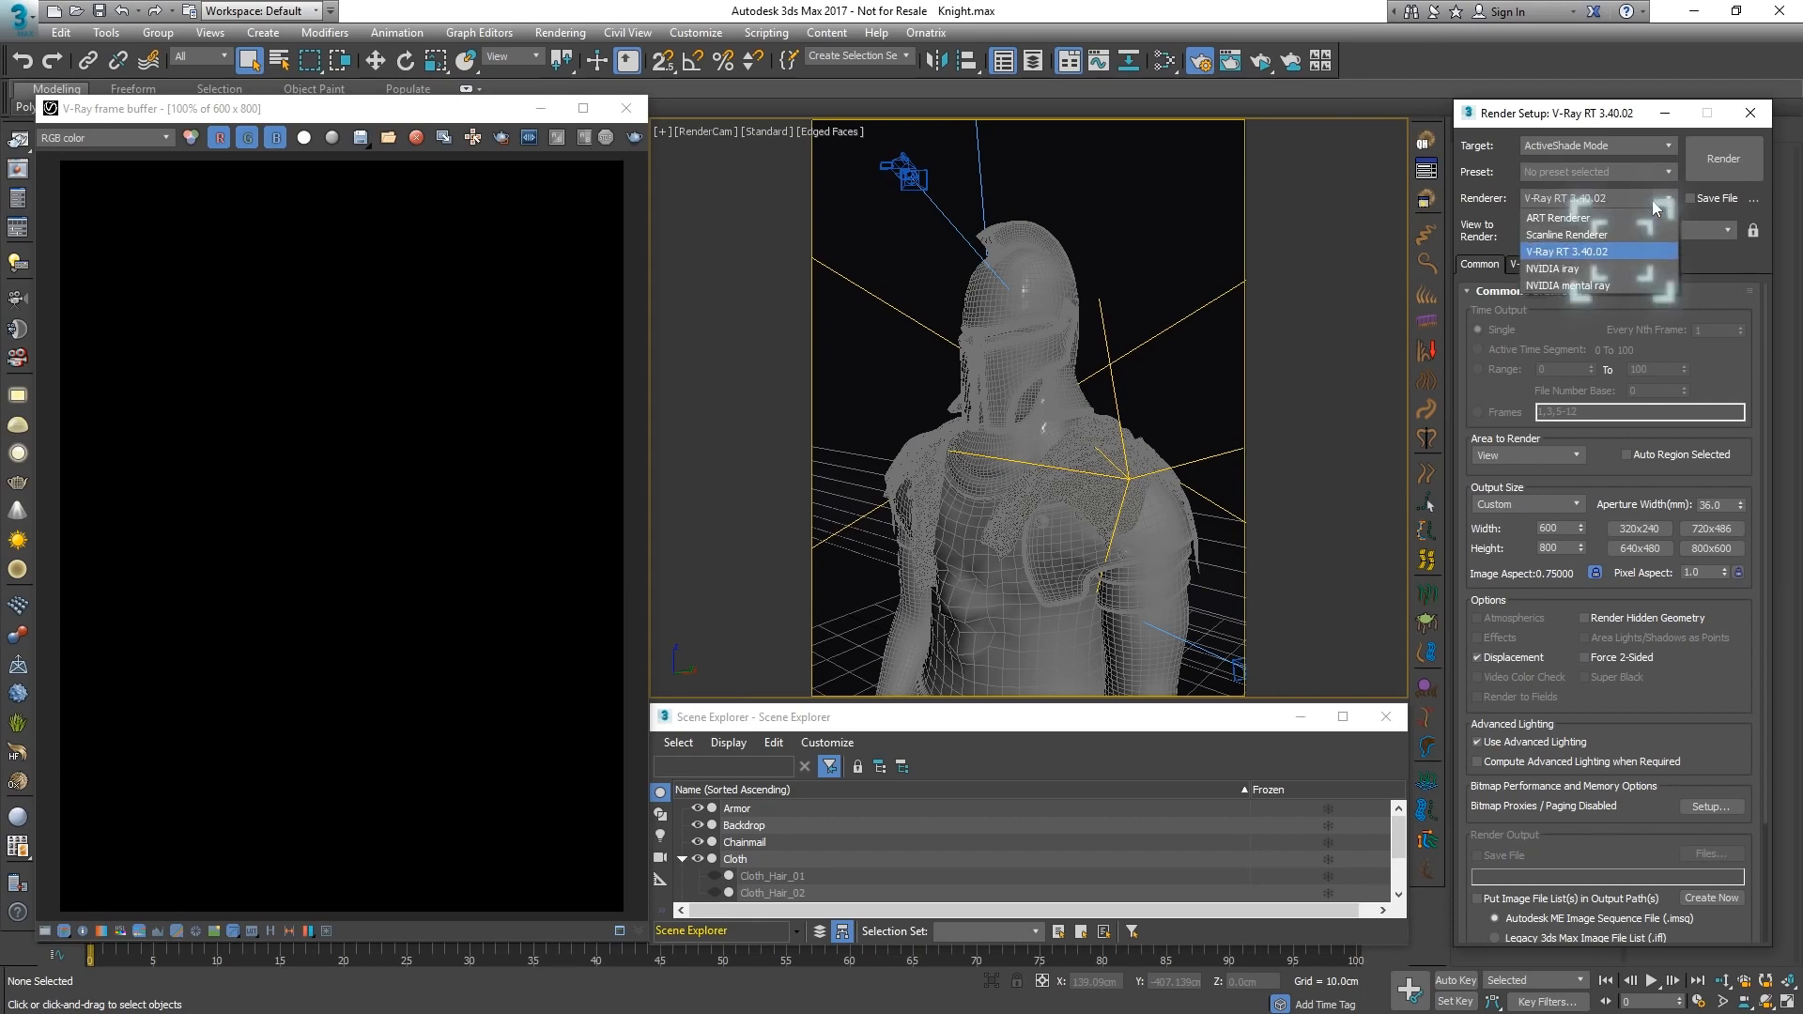
left_click(1618, 252)
Step: Set the V-Ray RT engine type to CUDA and start the interactive render
left_click(1531, 264)
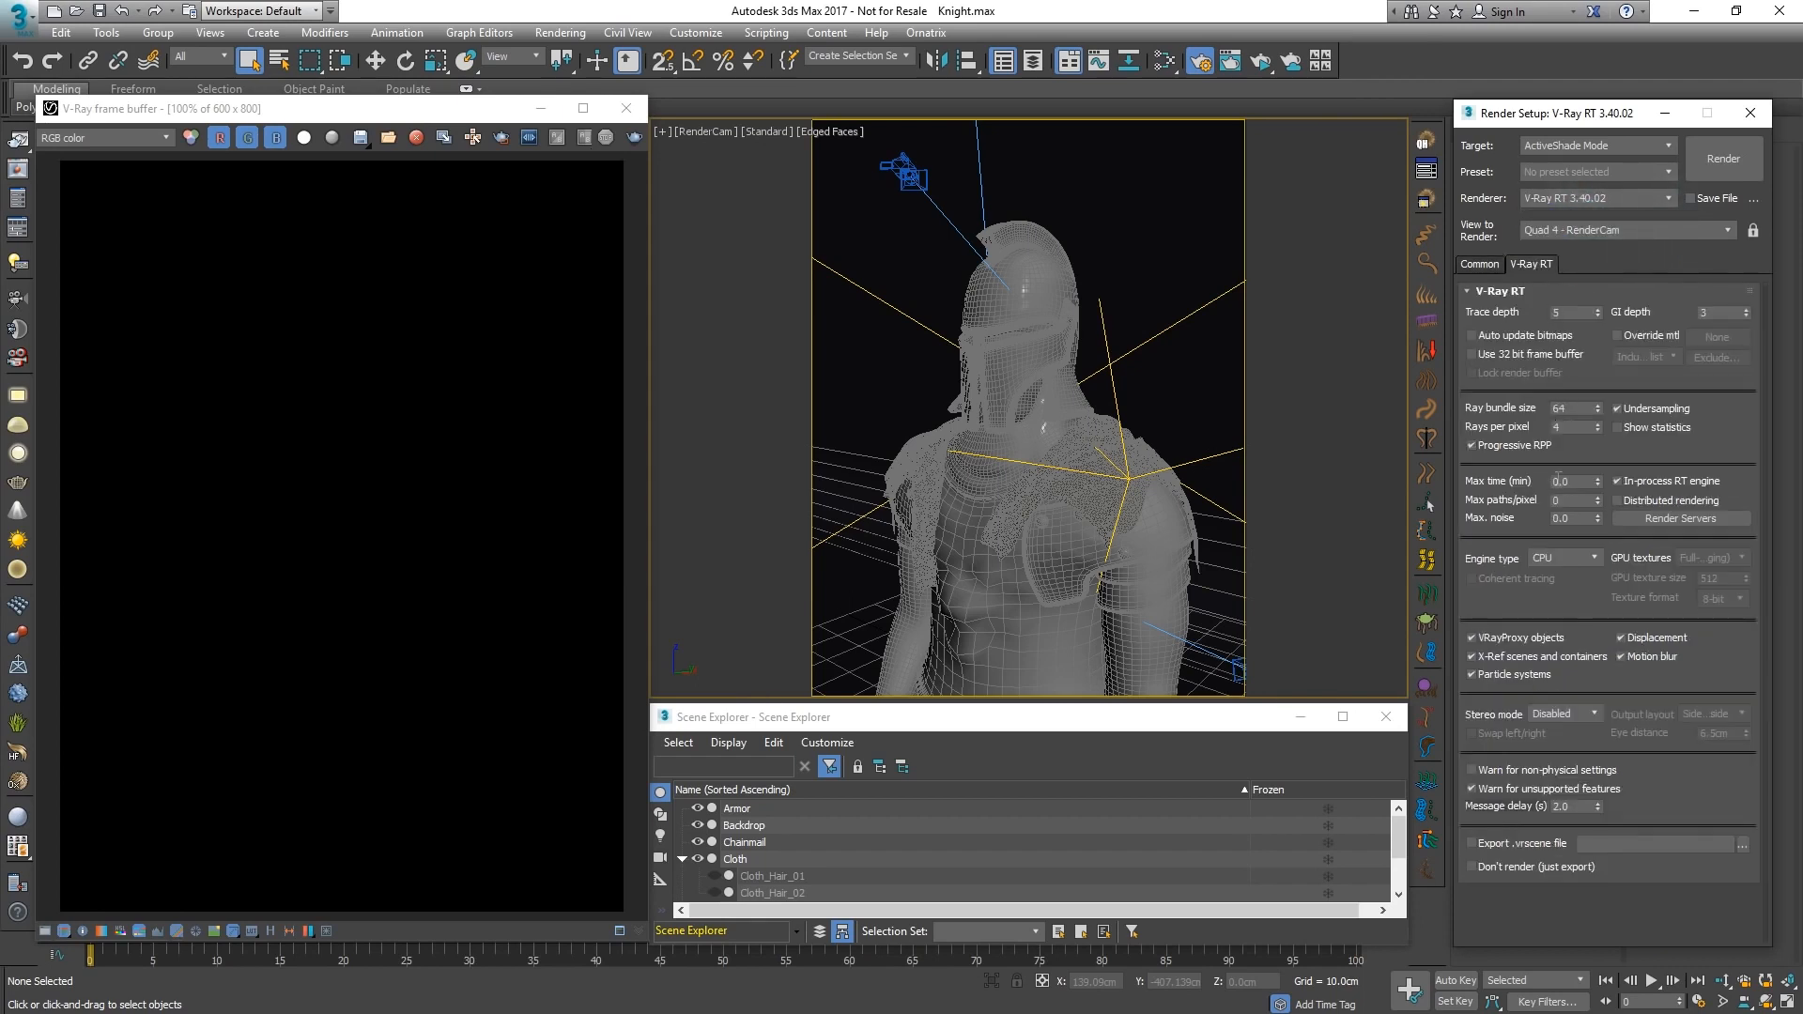
left_click(1595, 556)
left_click(1580, 590)
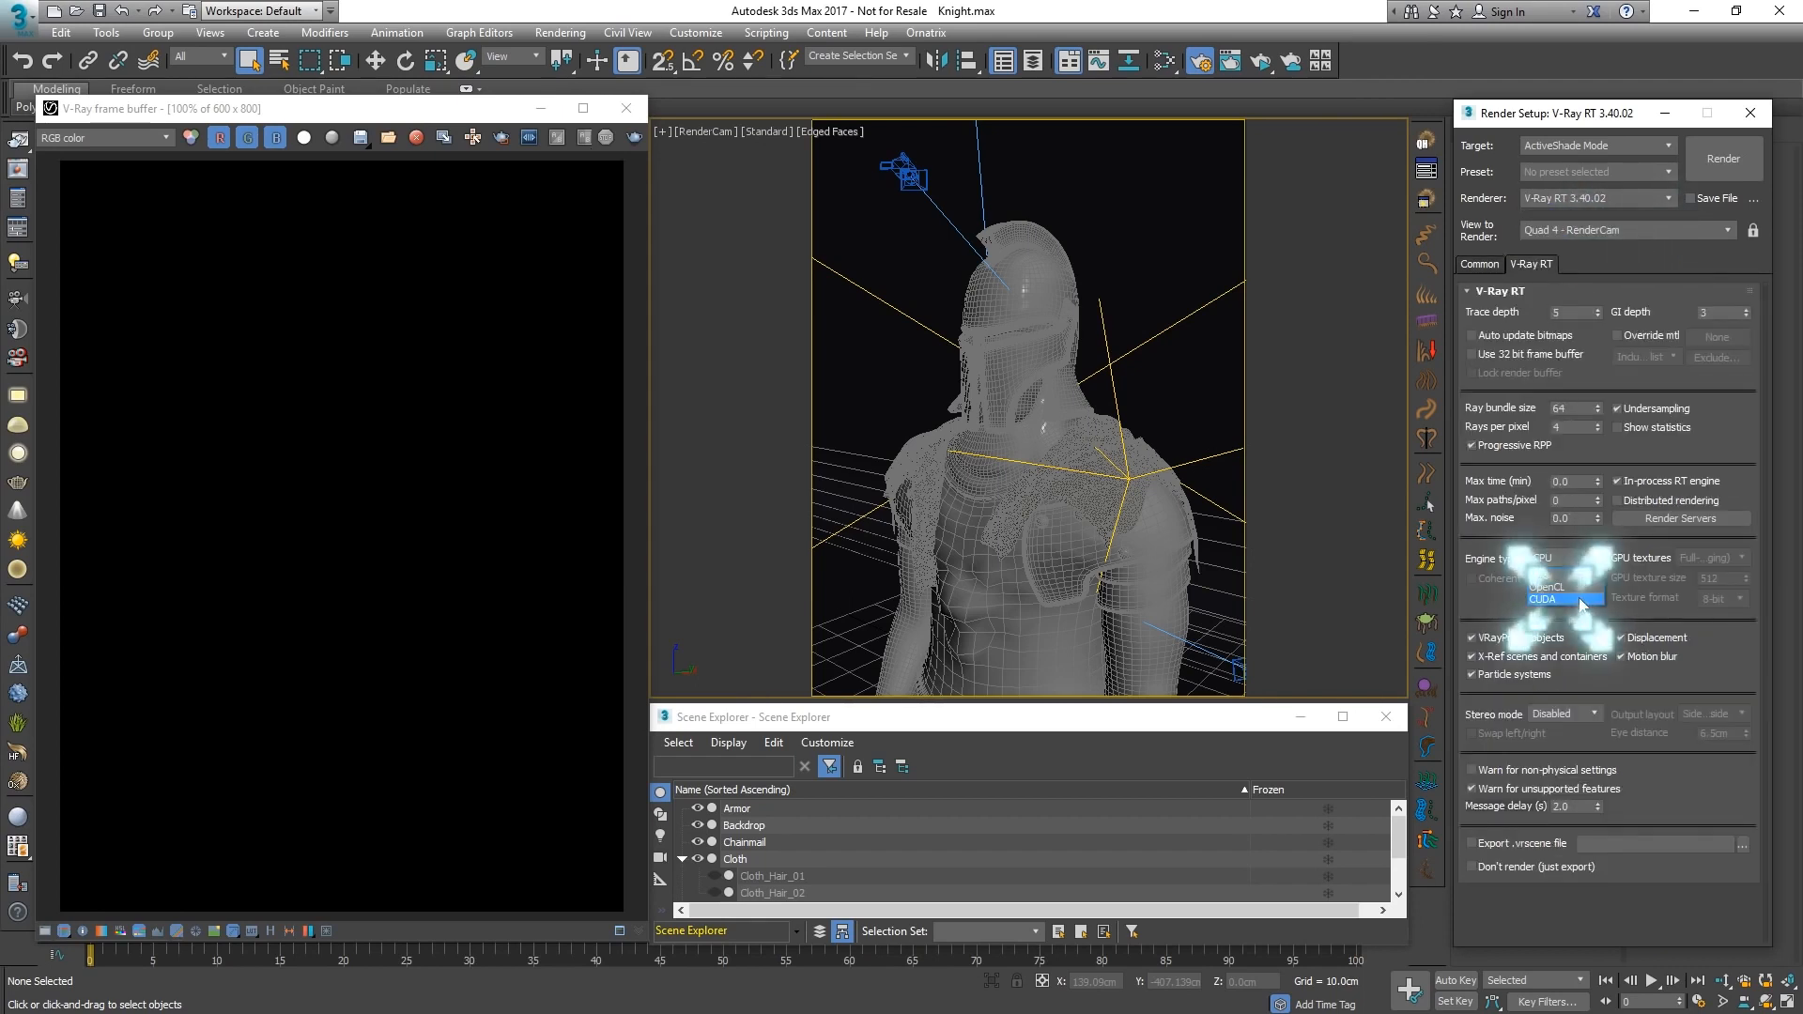
left_click(1734, 160)
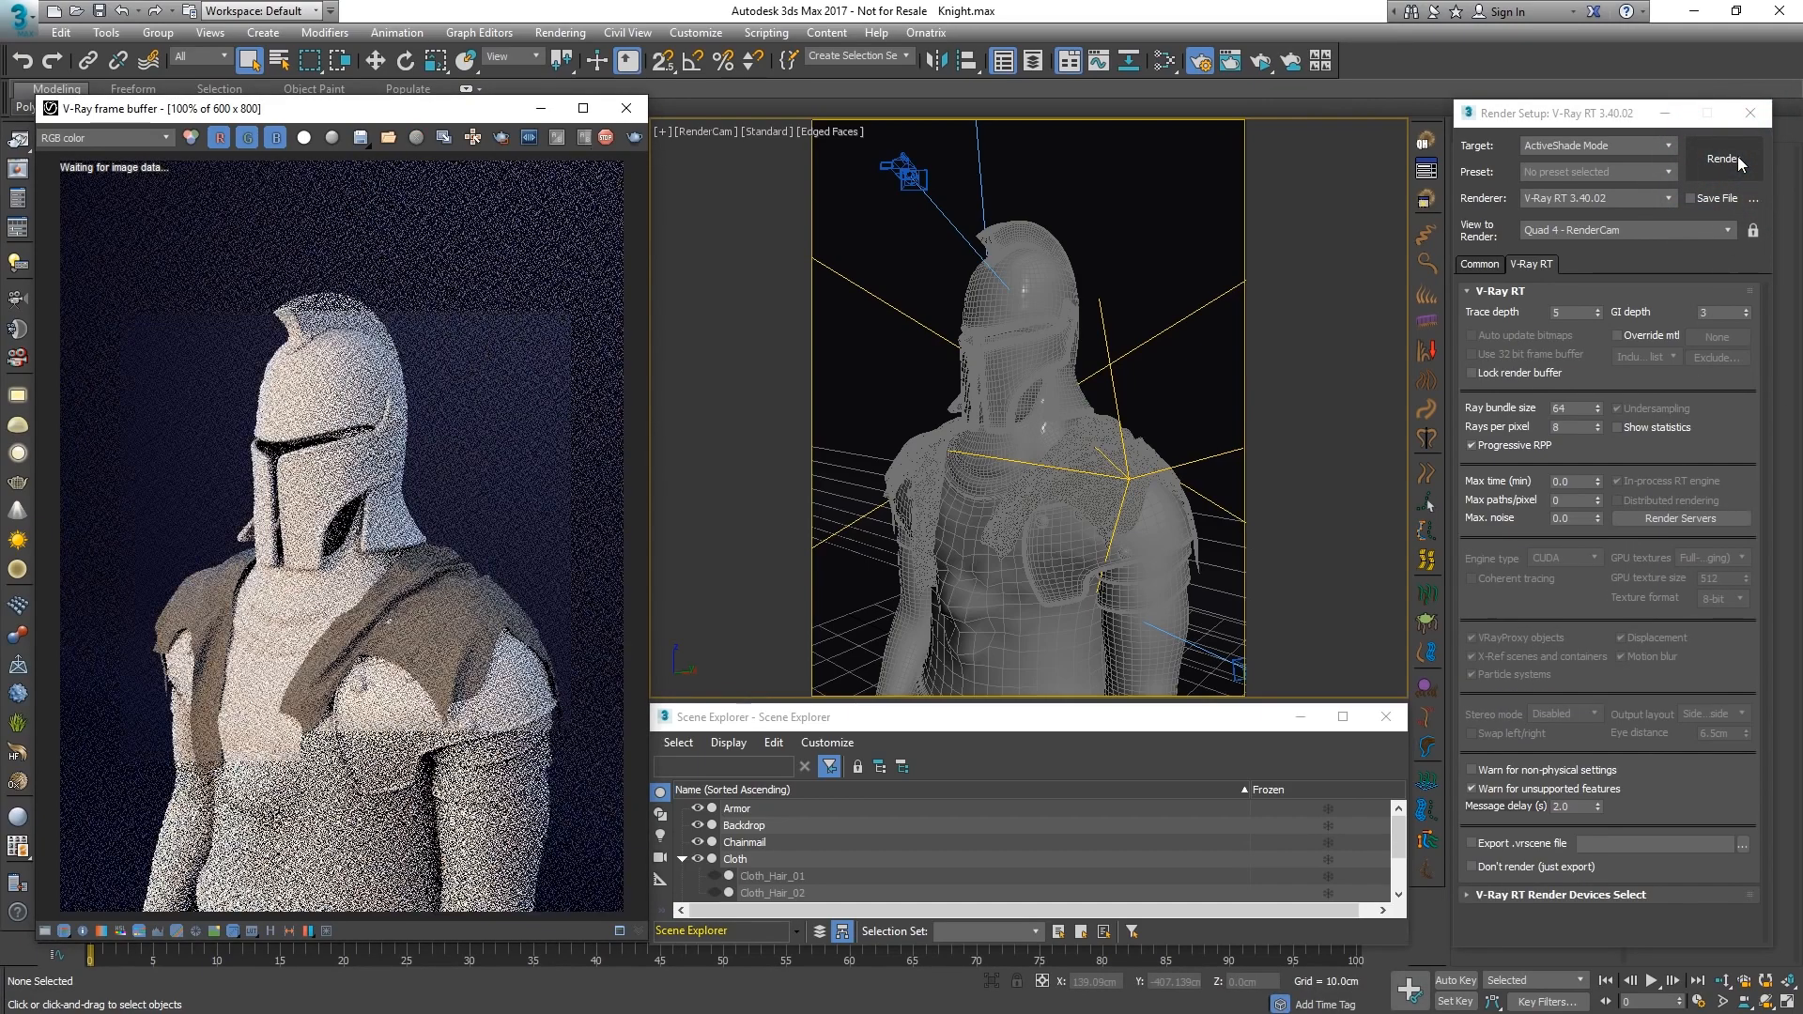
left_click(1751, 113)
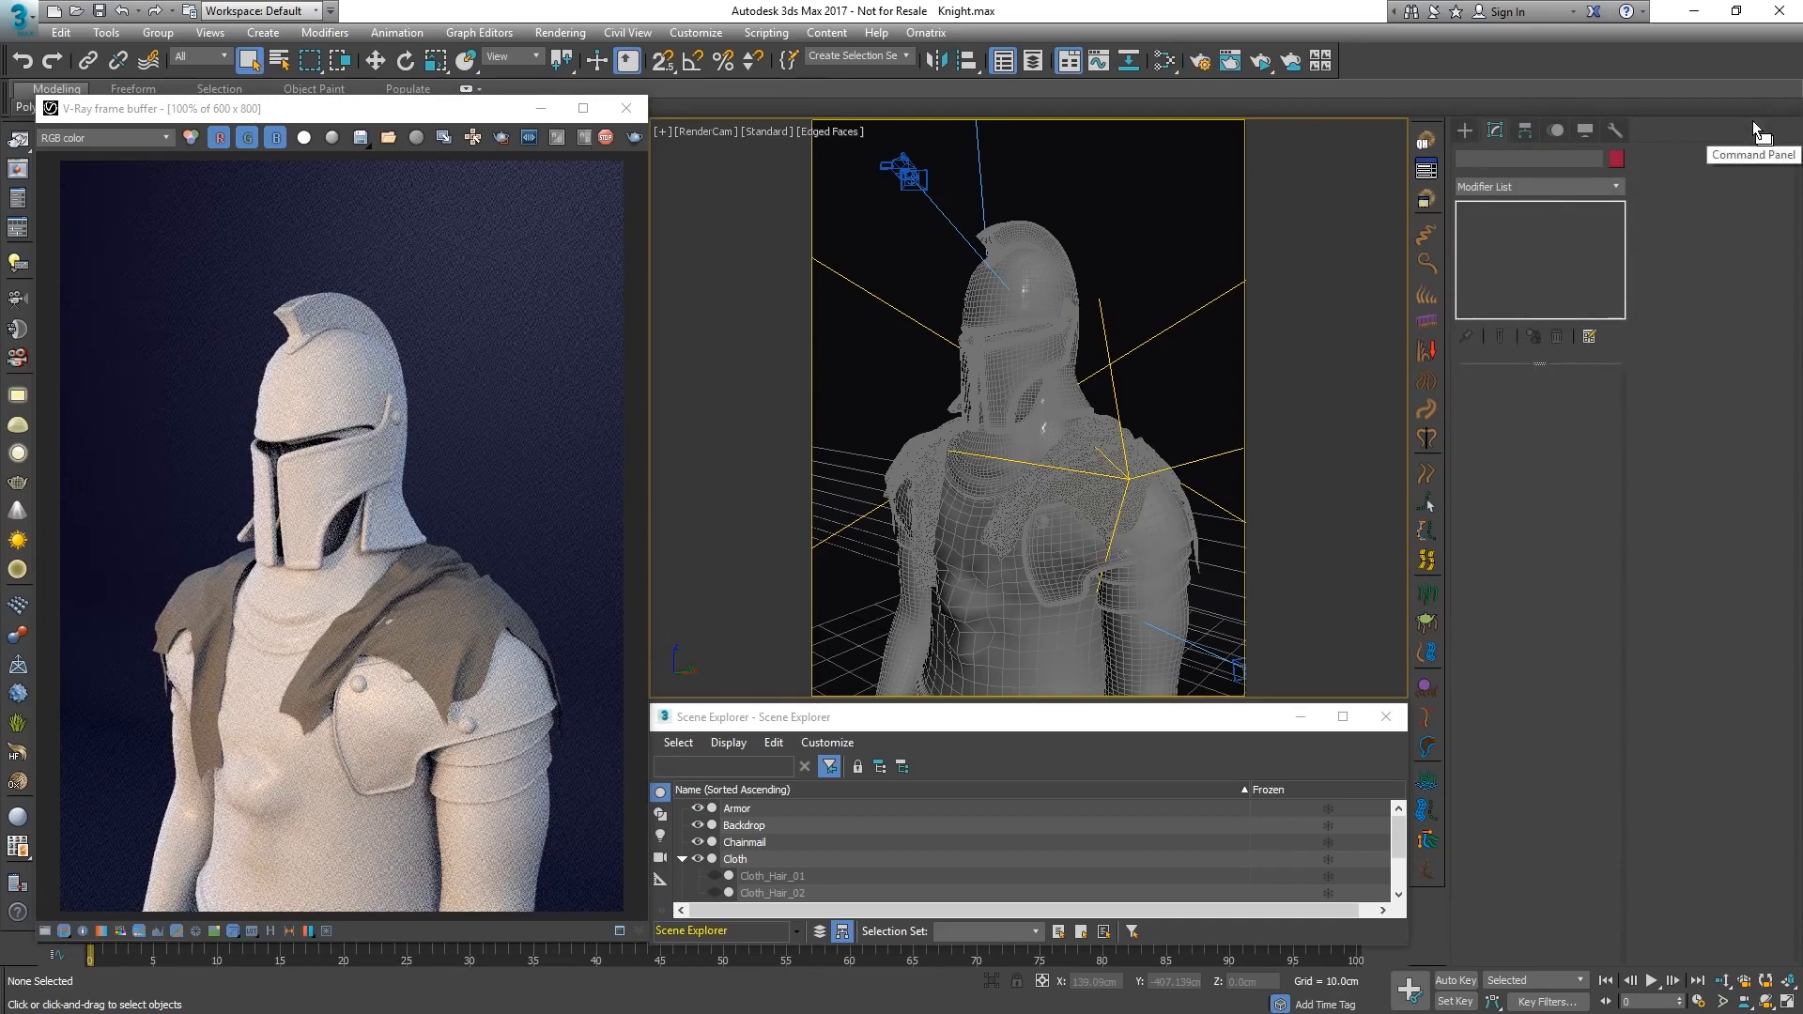
Step: Switch the viewport to HelmetCam and apply a VRayDisplacementMod modifier to the helmet
left_click(708, 130)
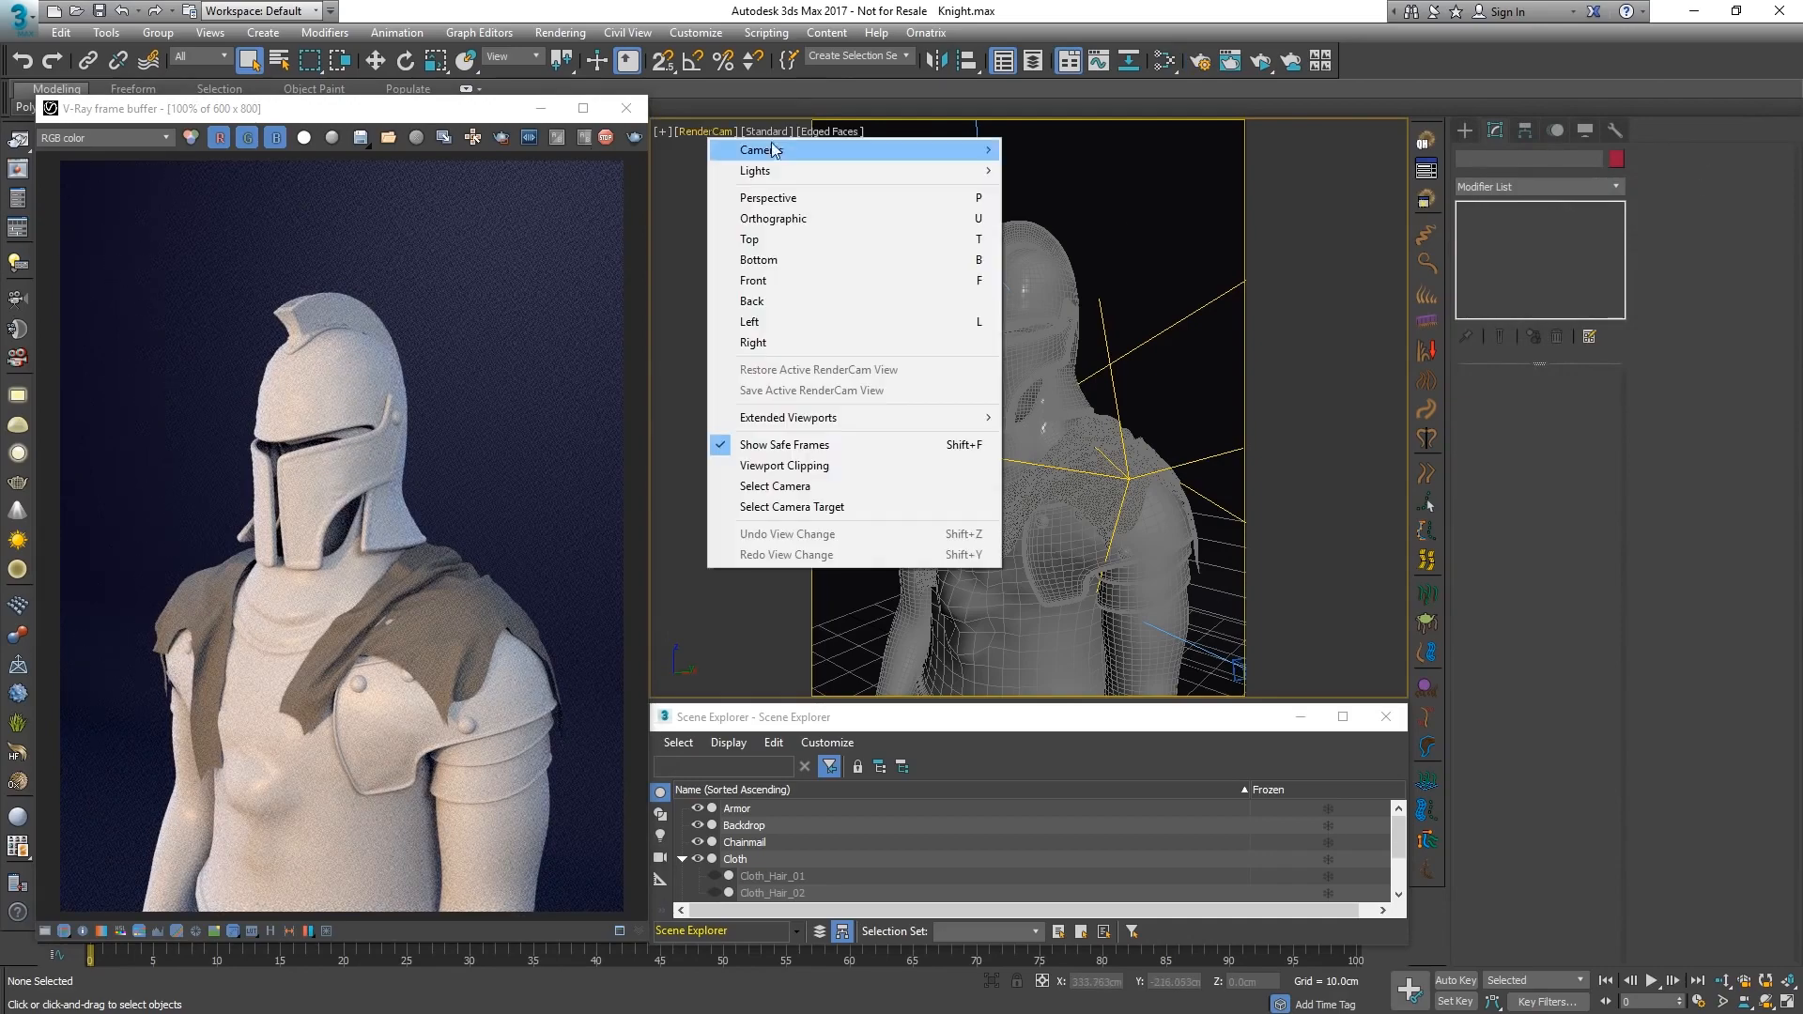
mouse_move(775, 150)
left_click(1063, 171)
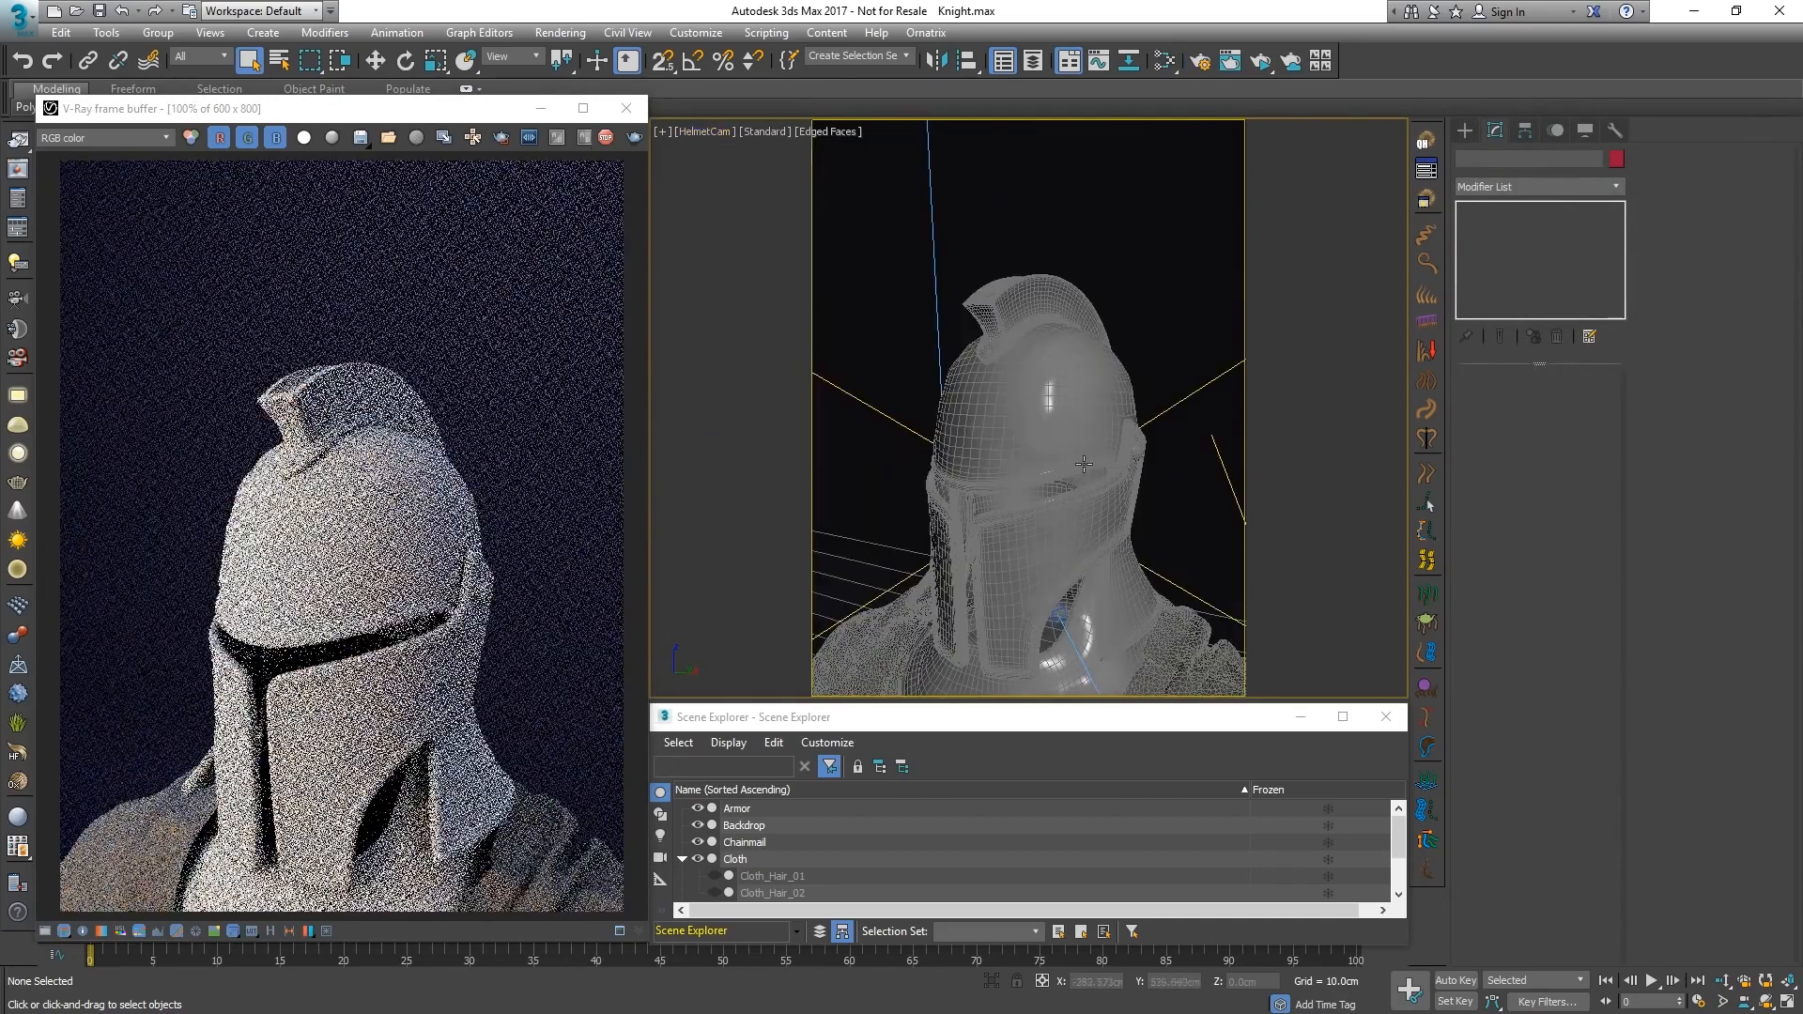
left_click(1084, 463)
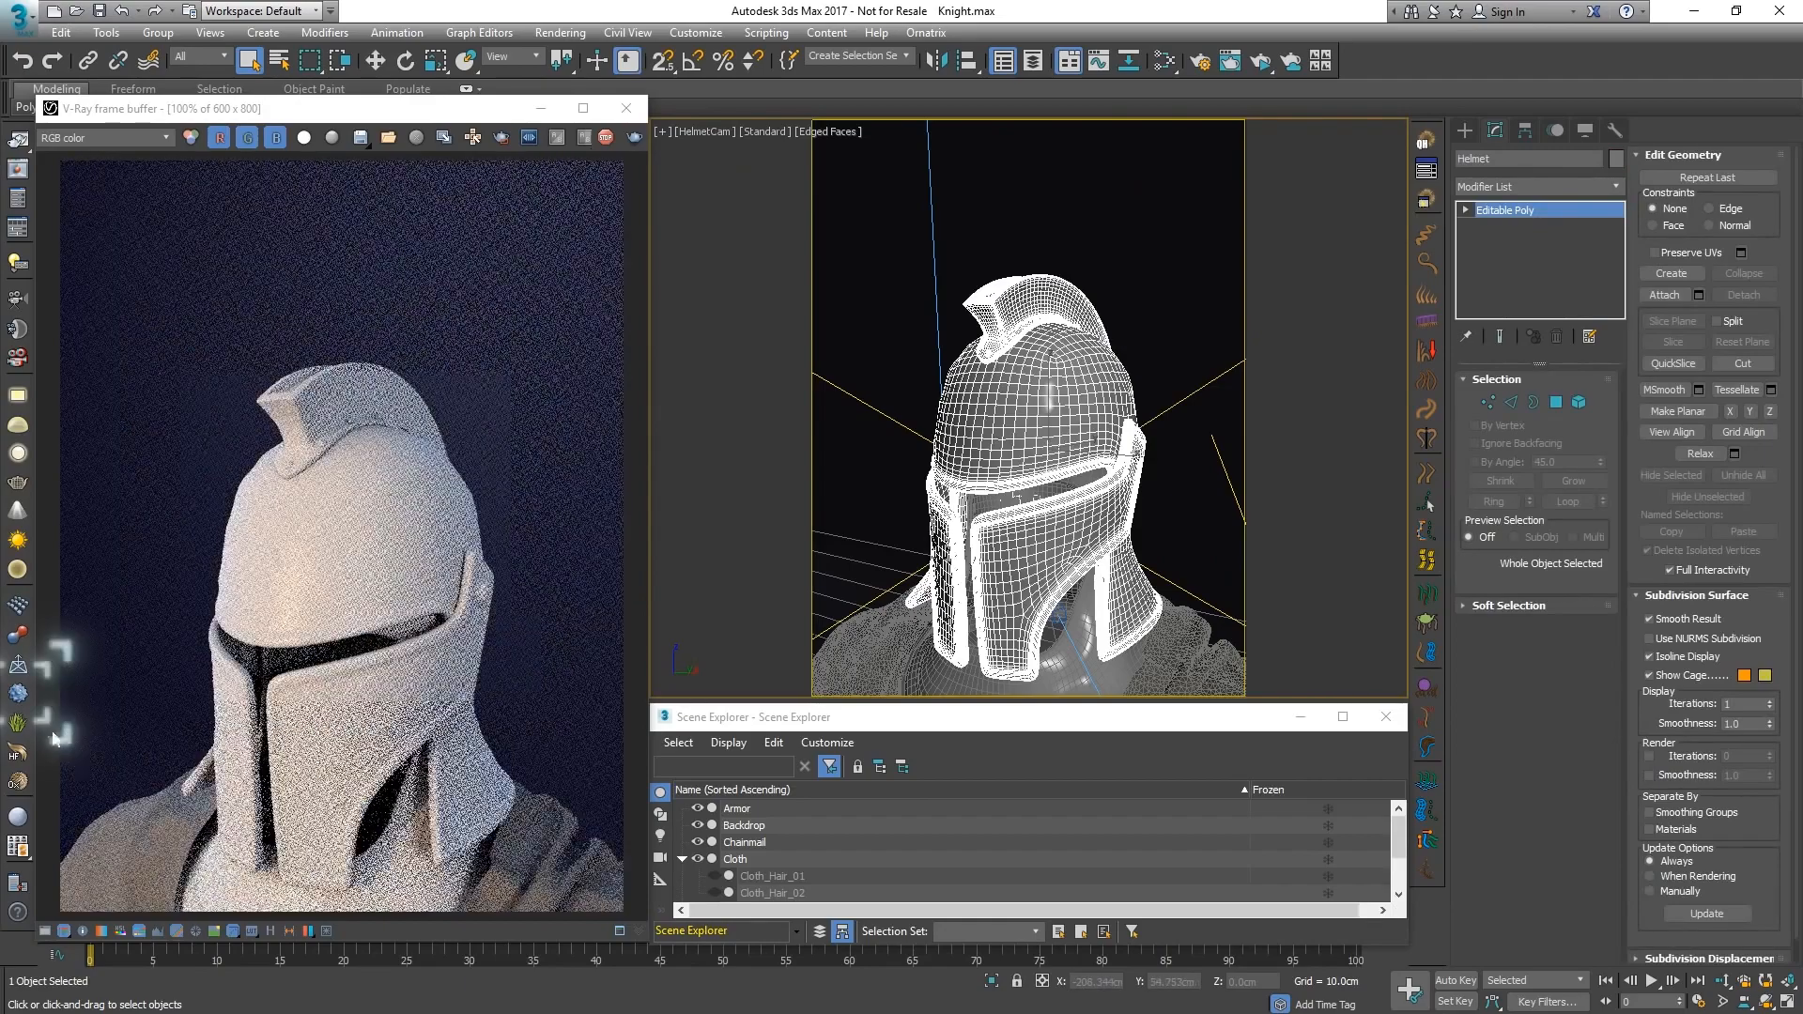
left_click(18, 694)
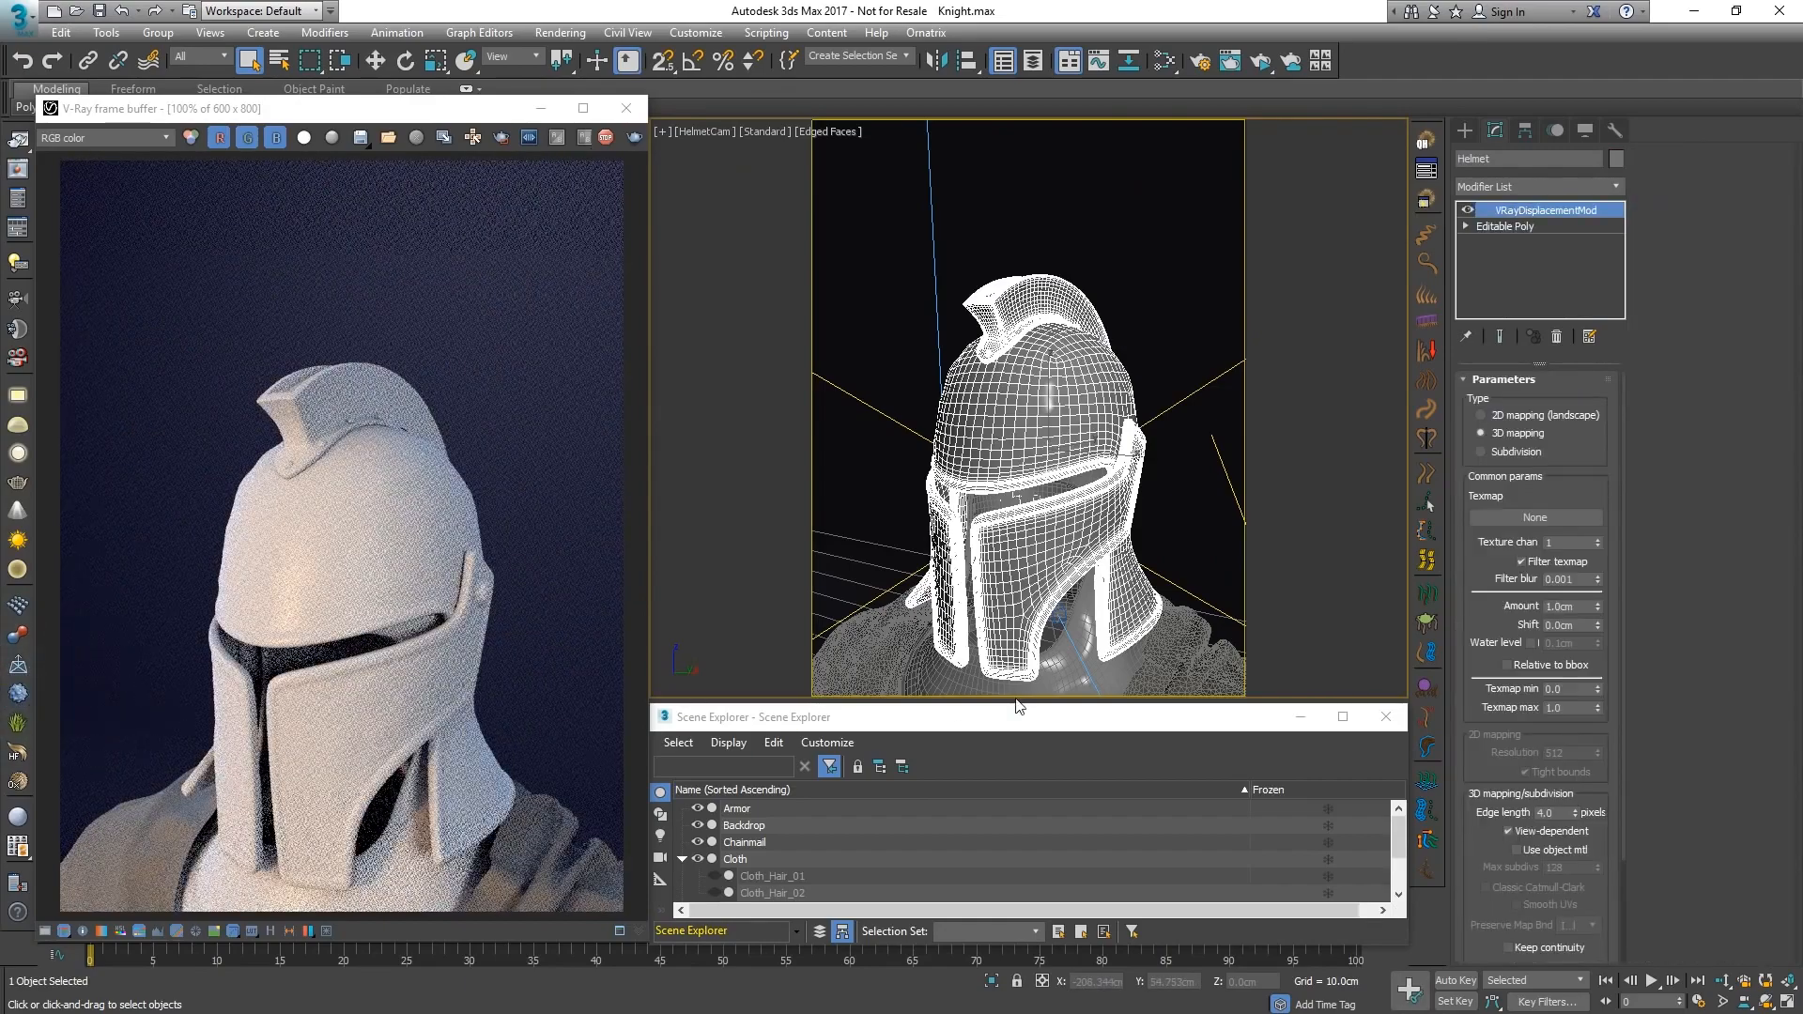
Step: View the HelmetDisp displacement map image from the Slate Material Editor, then close the preview
left_click(1164, 61)
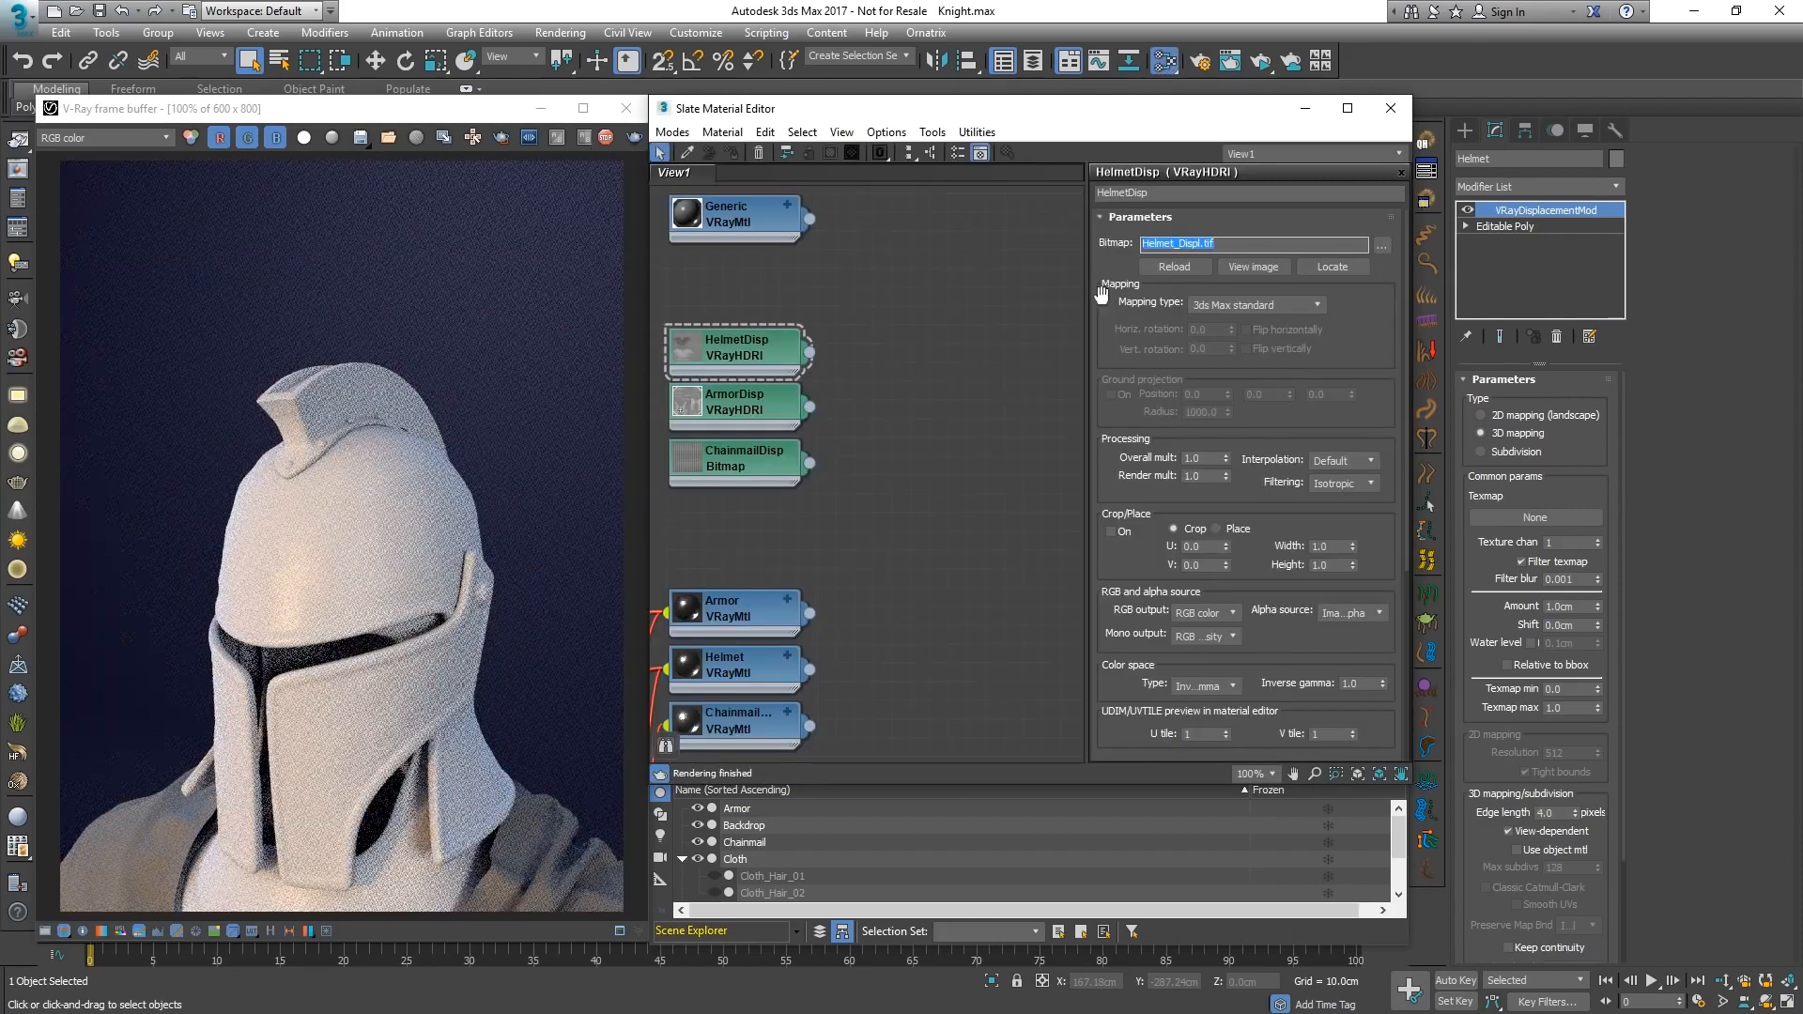
left_click(1253, 268)
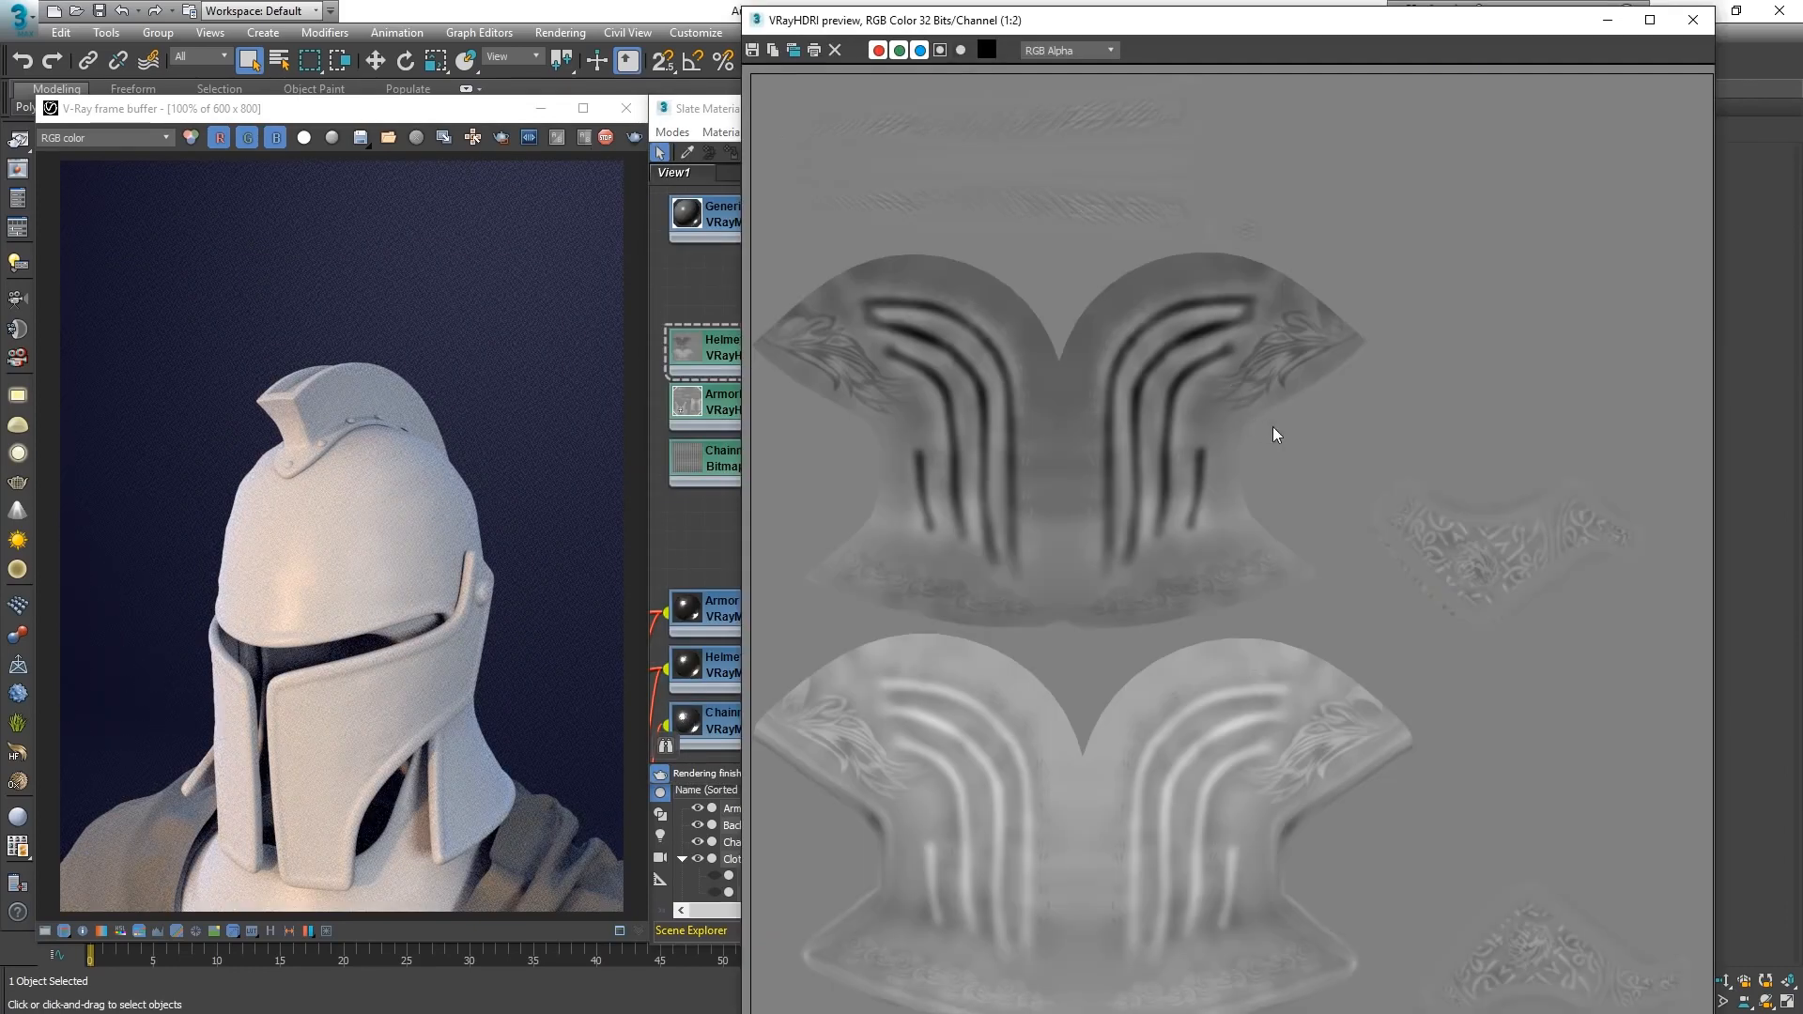
right_click_drag(1272, 427, 1250, 730)
left_click(1694, 20)
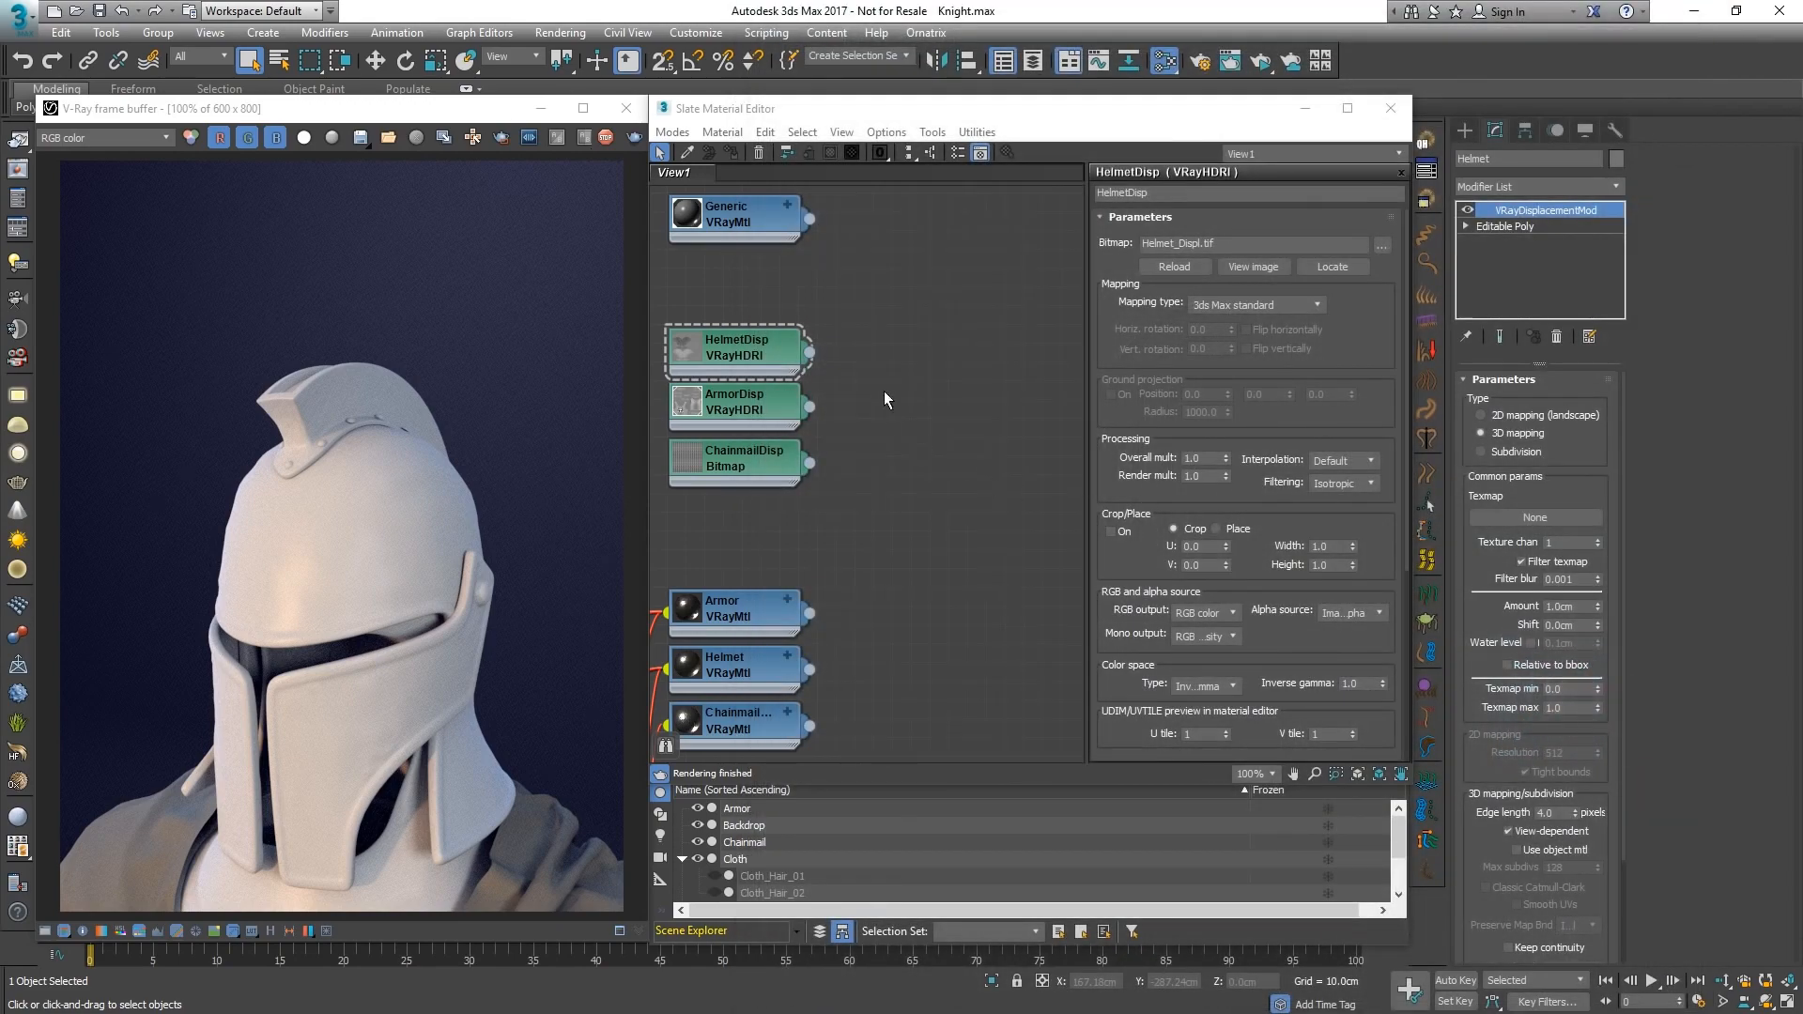
Step: Connect the HelmetDisp map as the helmet's displacement texmap and set Shift to -0.5 cm
left_click_drag(809, 352, 1508, 517)
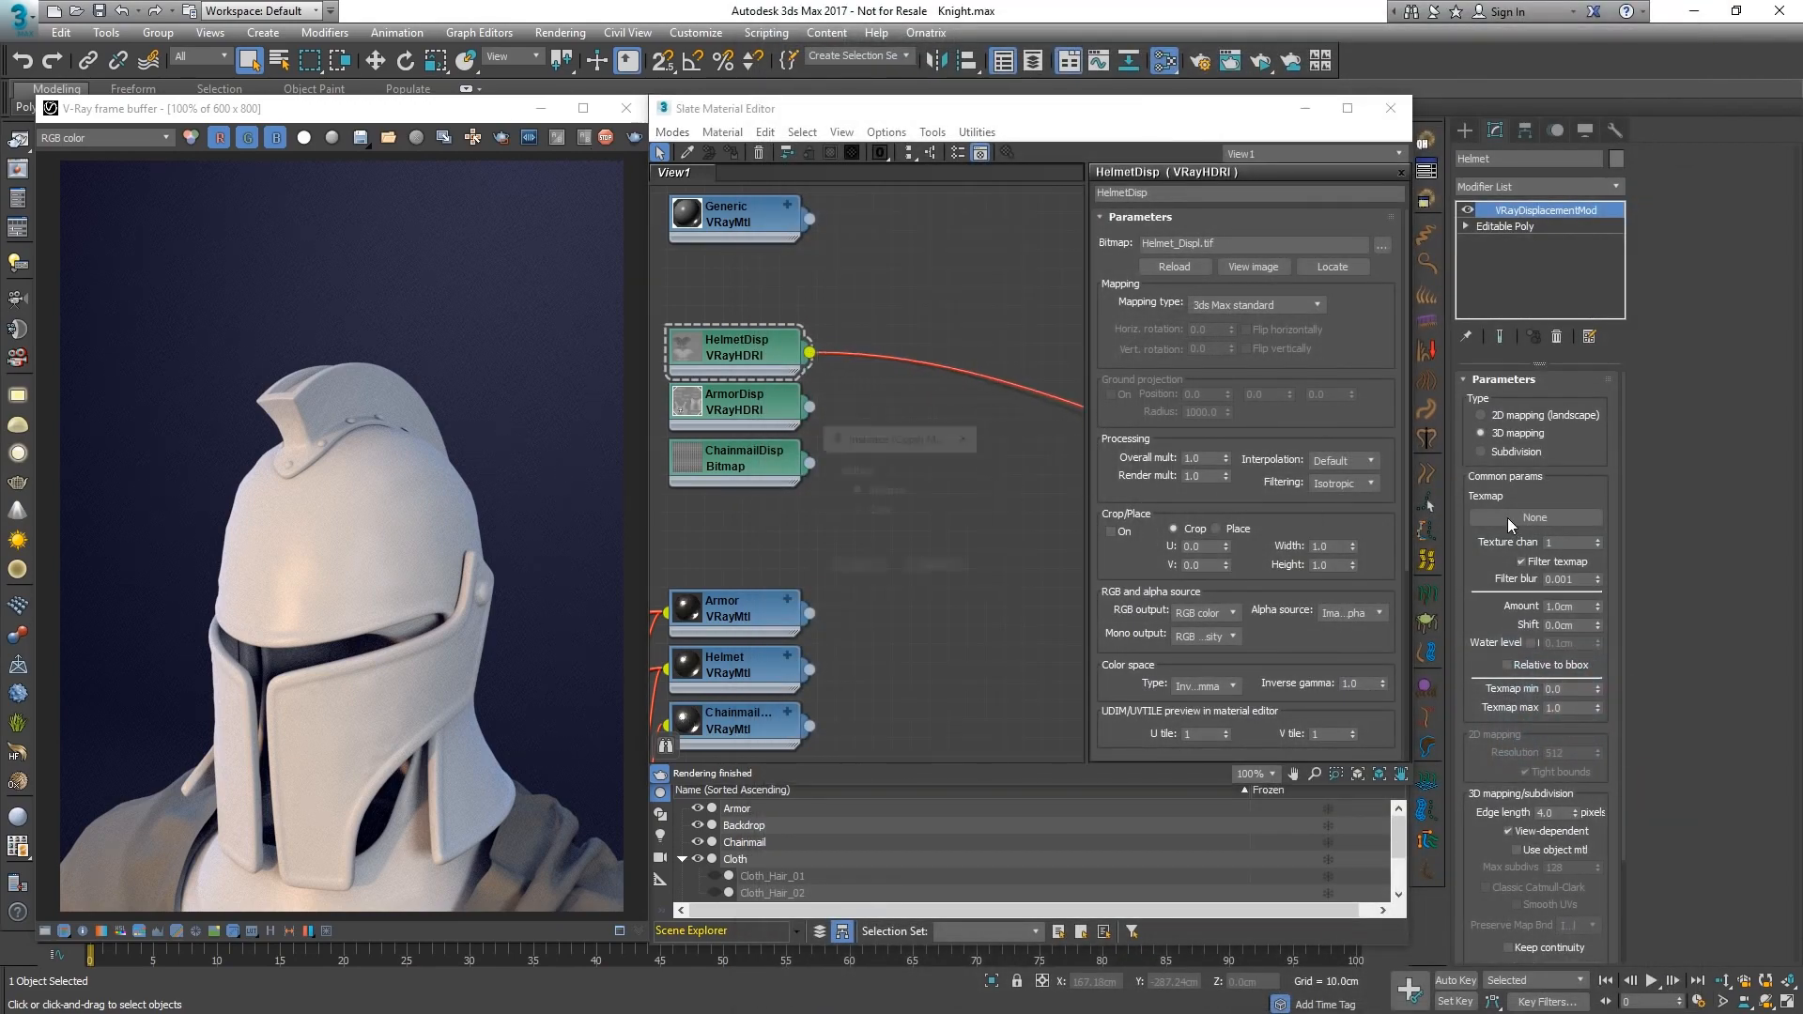
left_click(859, 568)
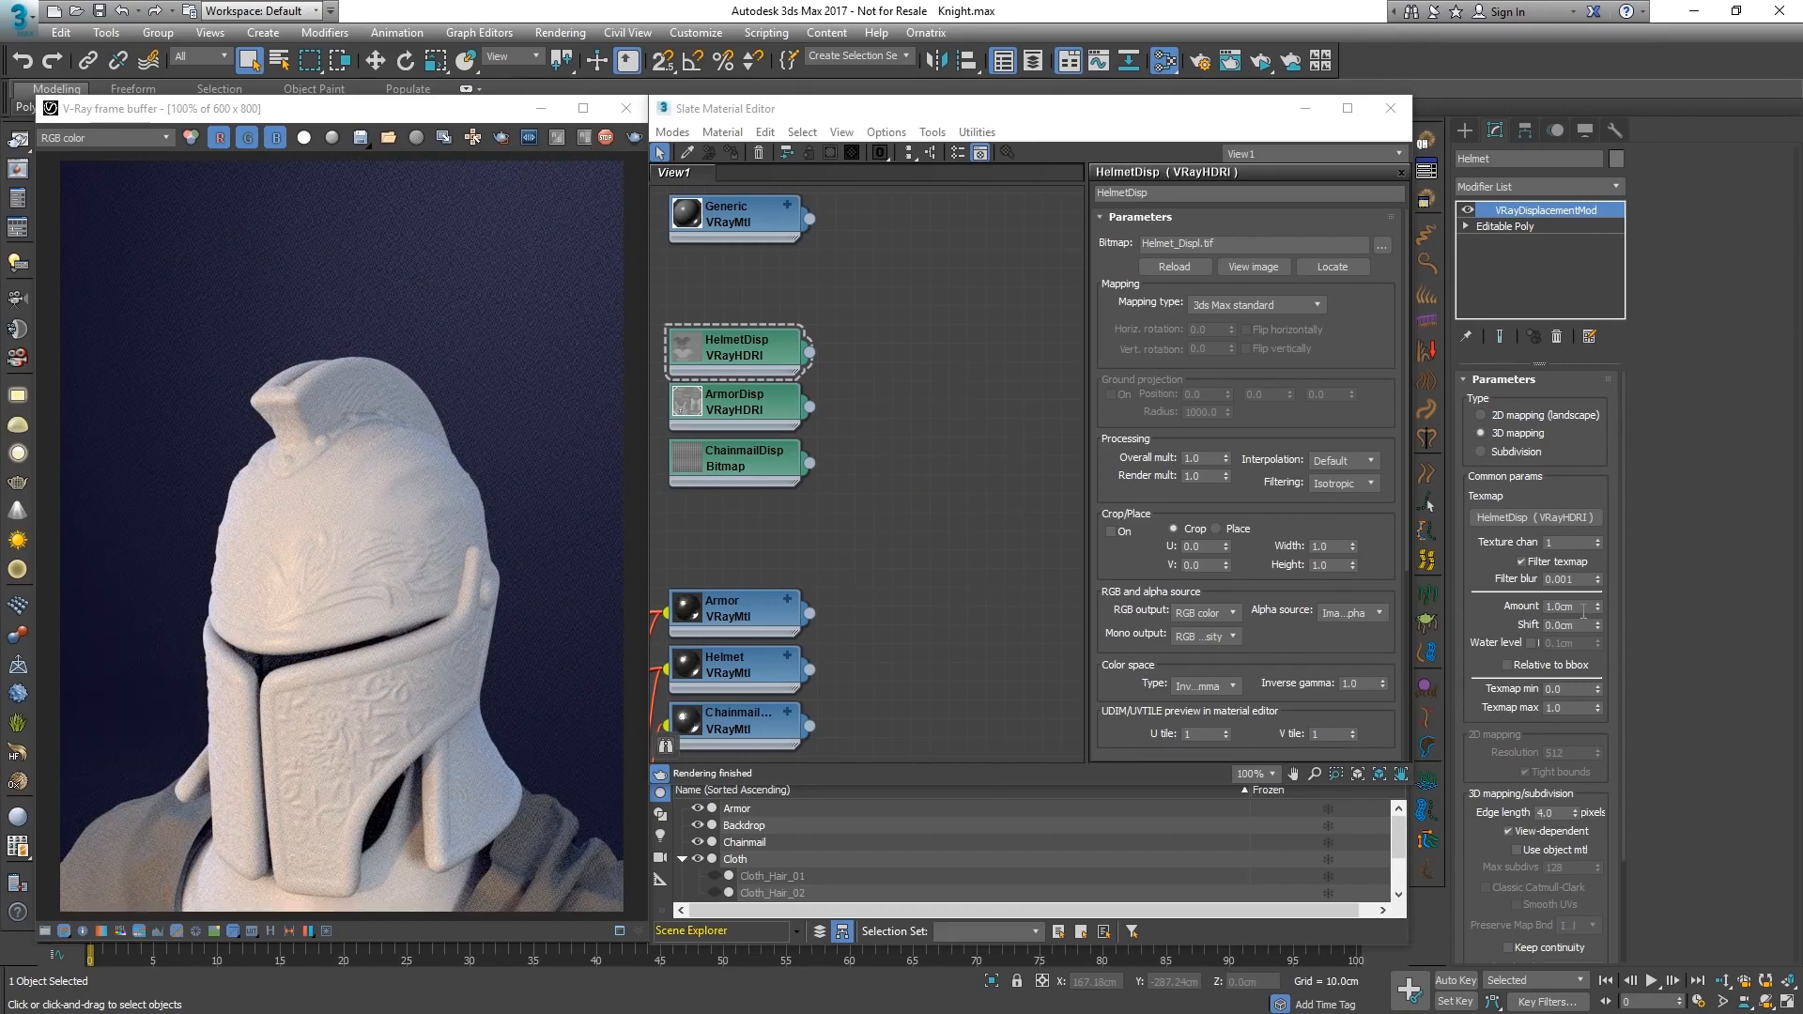
left_click_drag(1583, 624, 1510, 623)
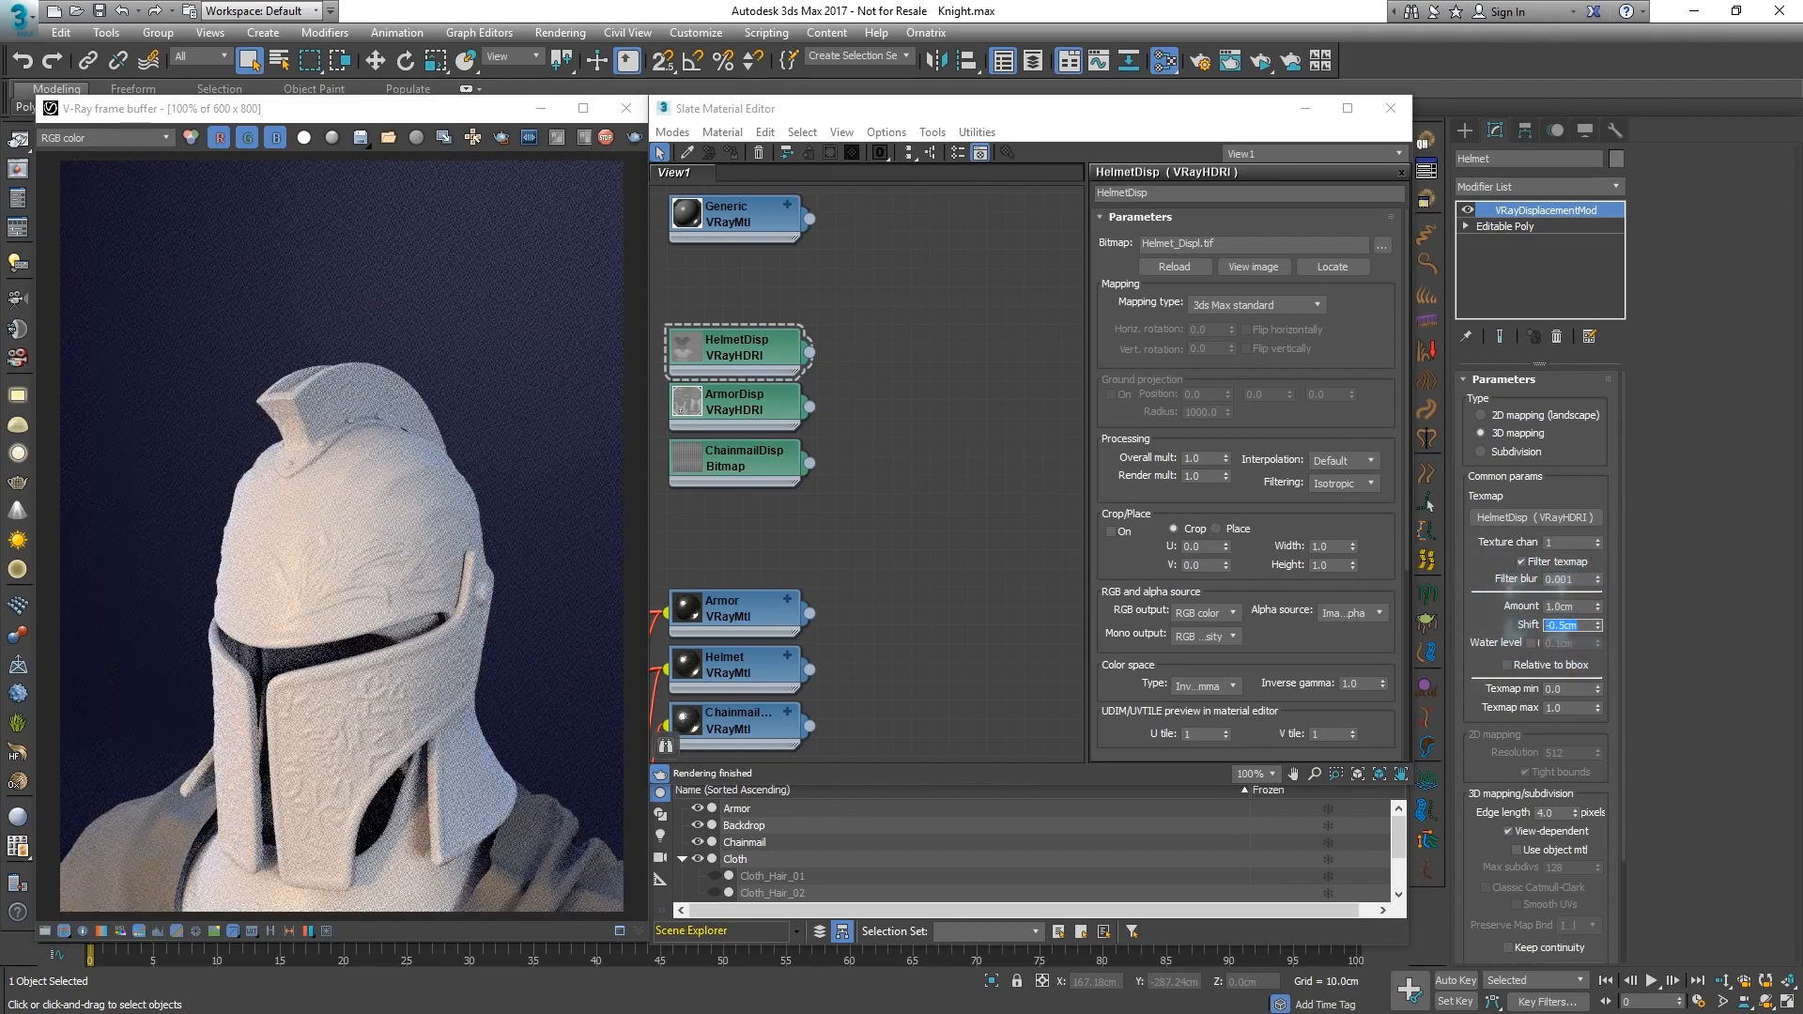
Step: Set the helmet displacement's Amount to 2.0 cm, Shift to -1.0 cm and Edge length to 0.3 with View-dependent off
left_click_drag(1578, 607, 1534, 609)
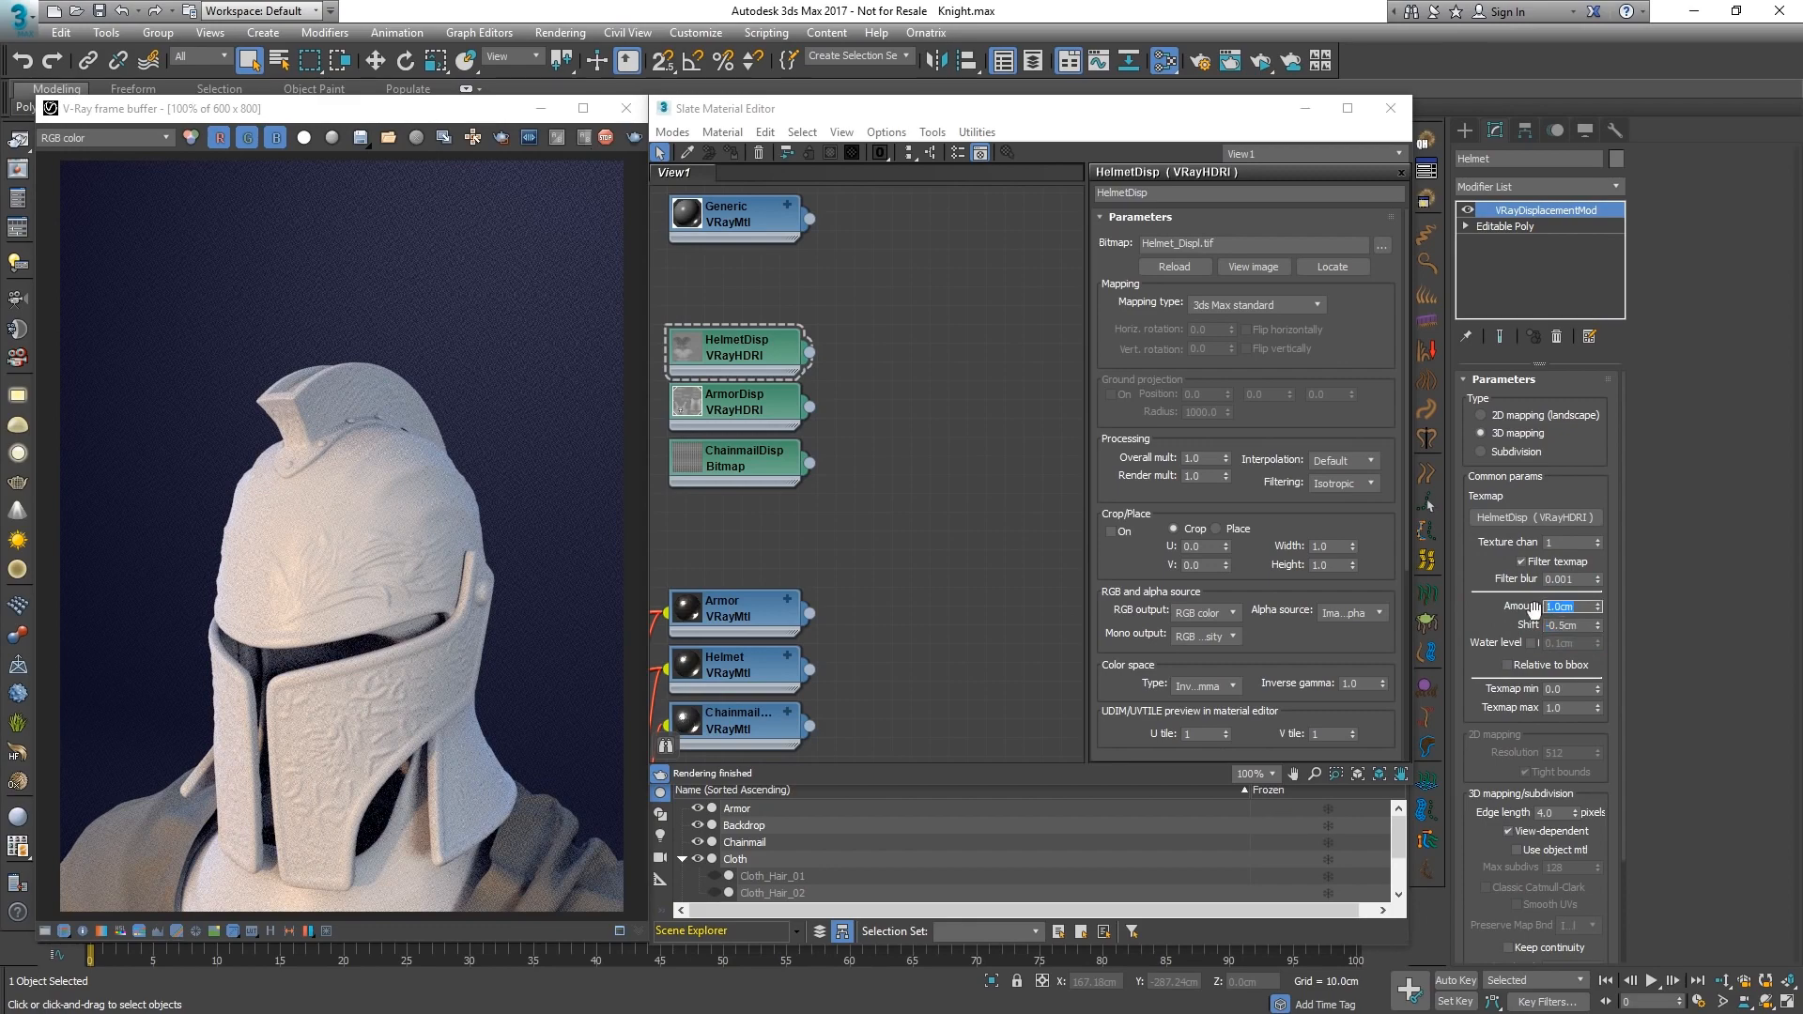
key("Tab")
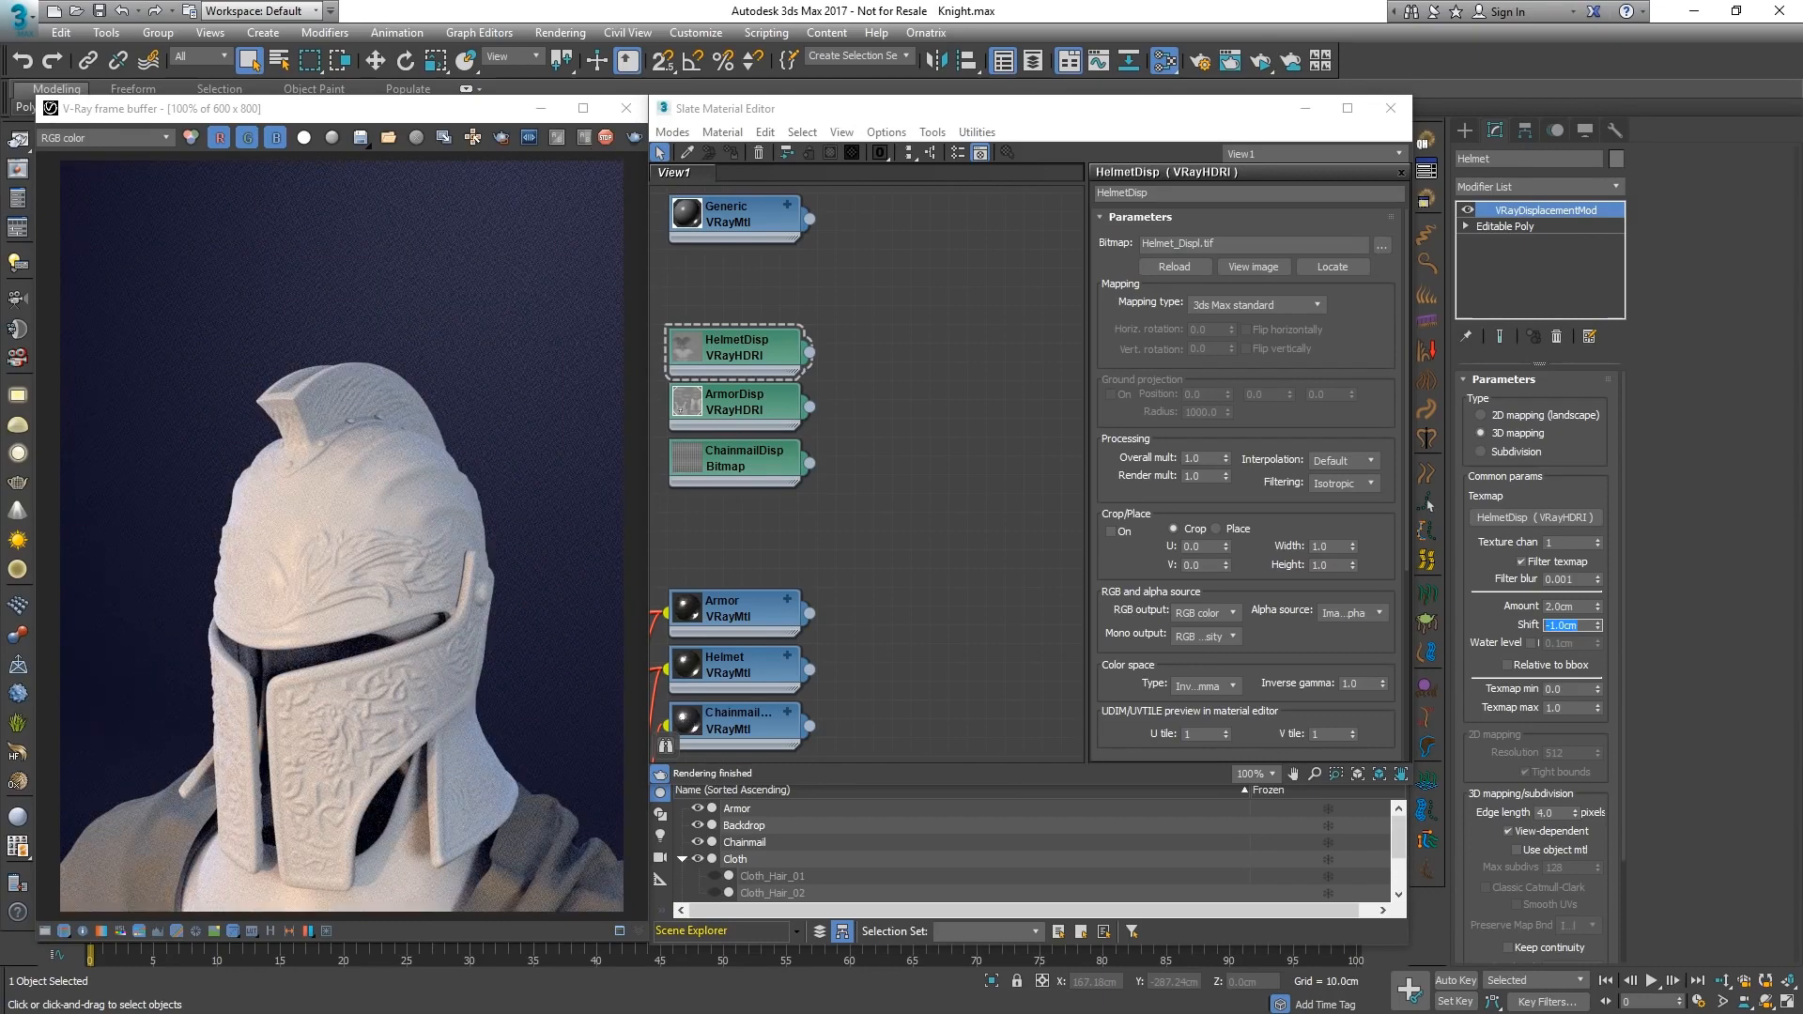
left_click(1133, 125)
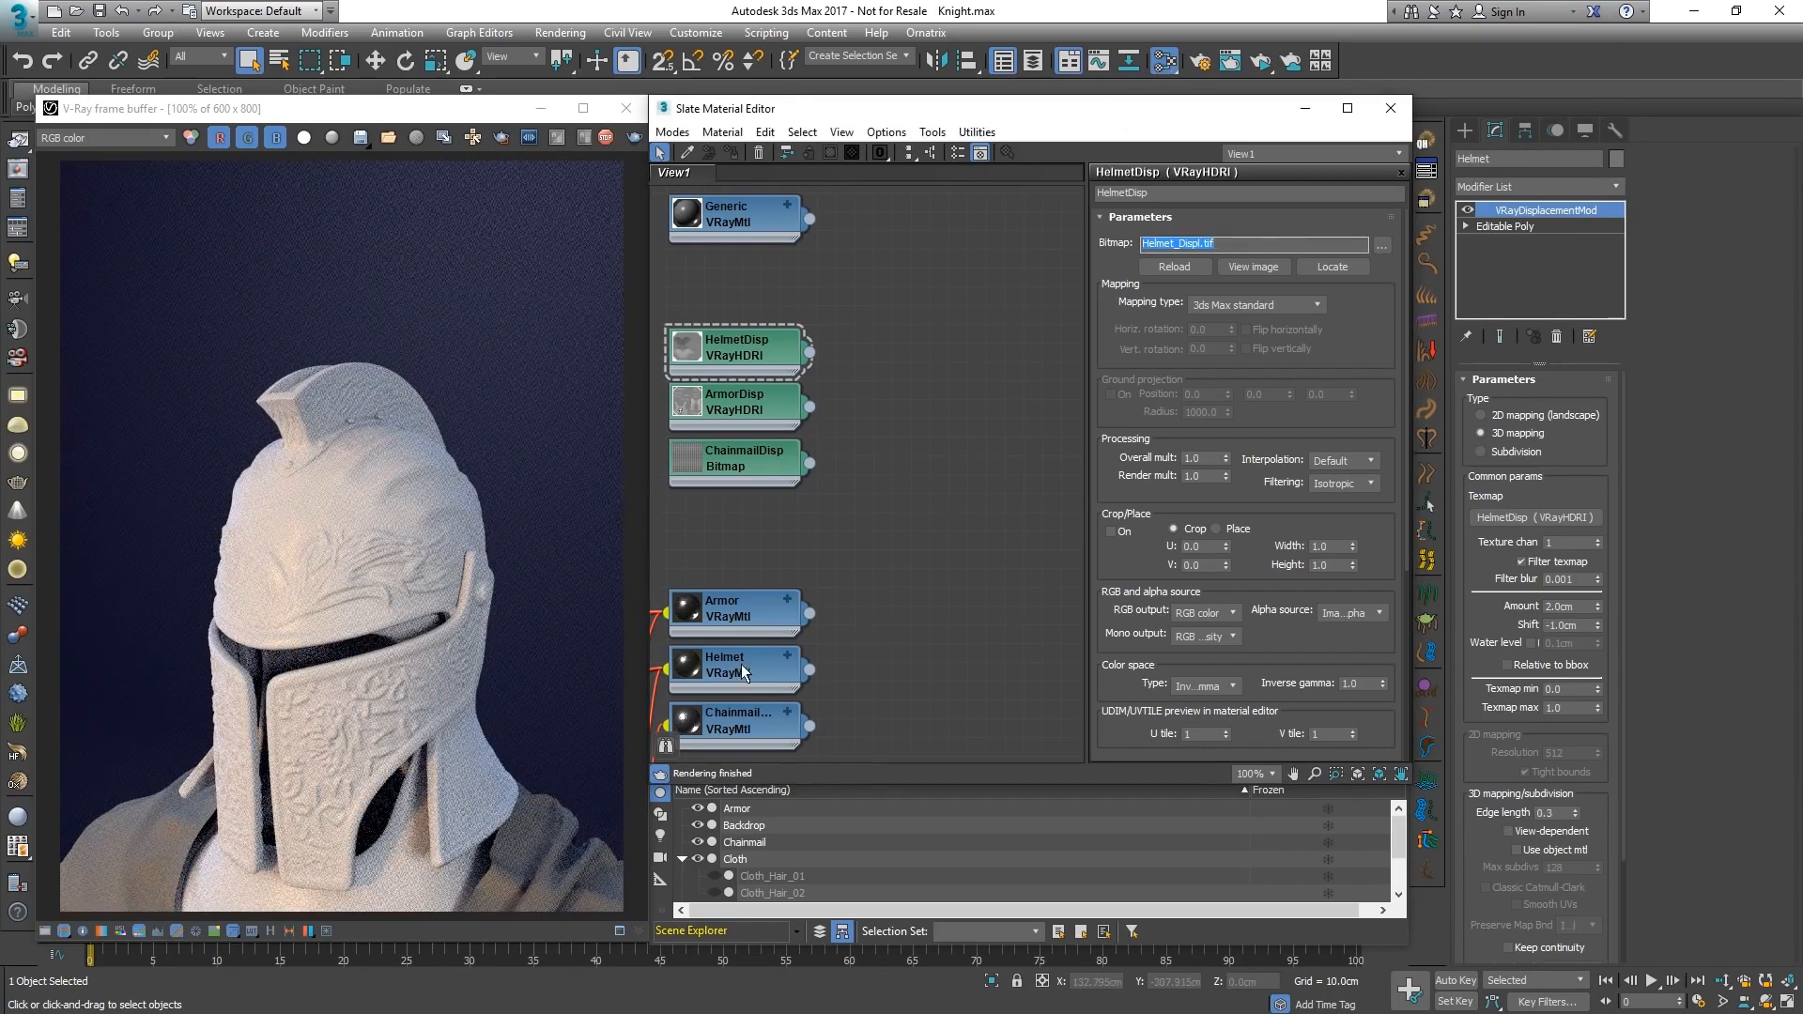
Step: Assign the Helmet VRayMtl material to the selected helmet and close the material editor
right_click(742, 672)
left_click(845, 191)
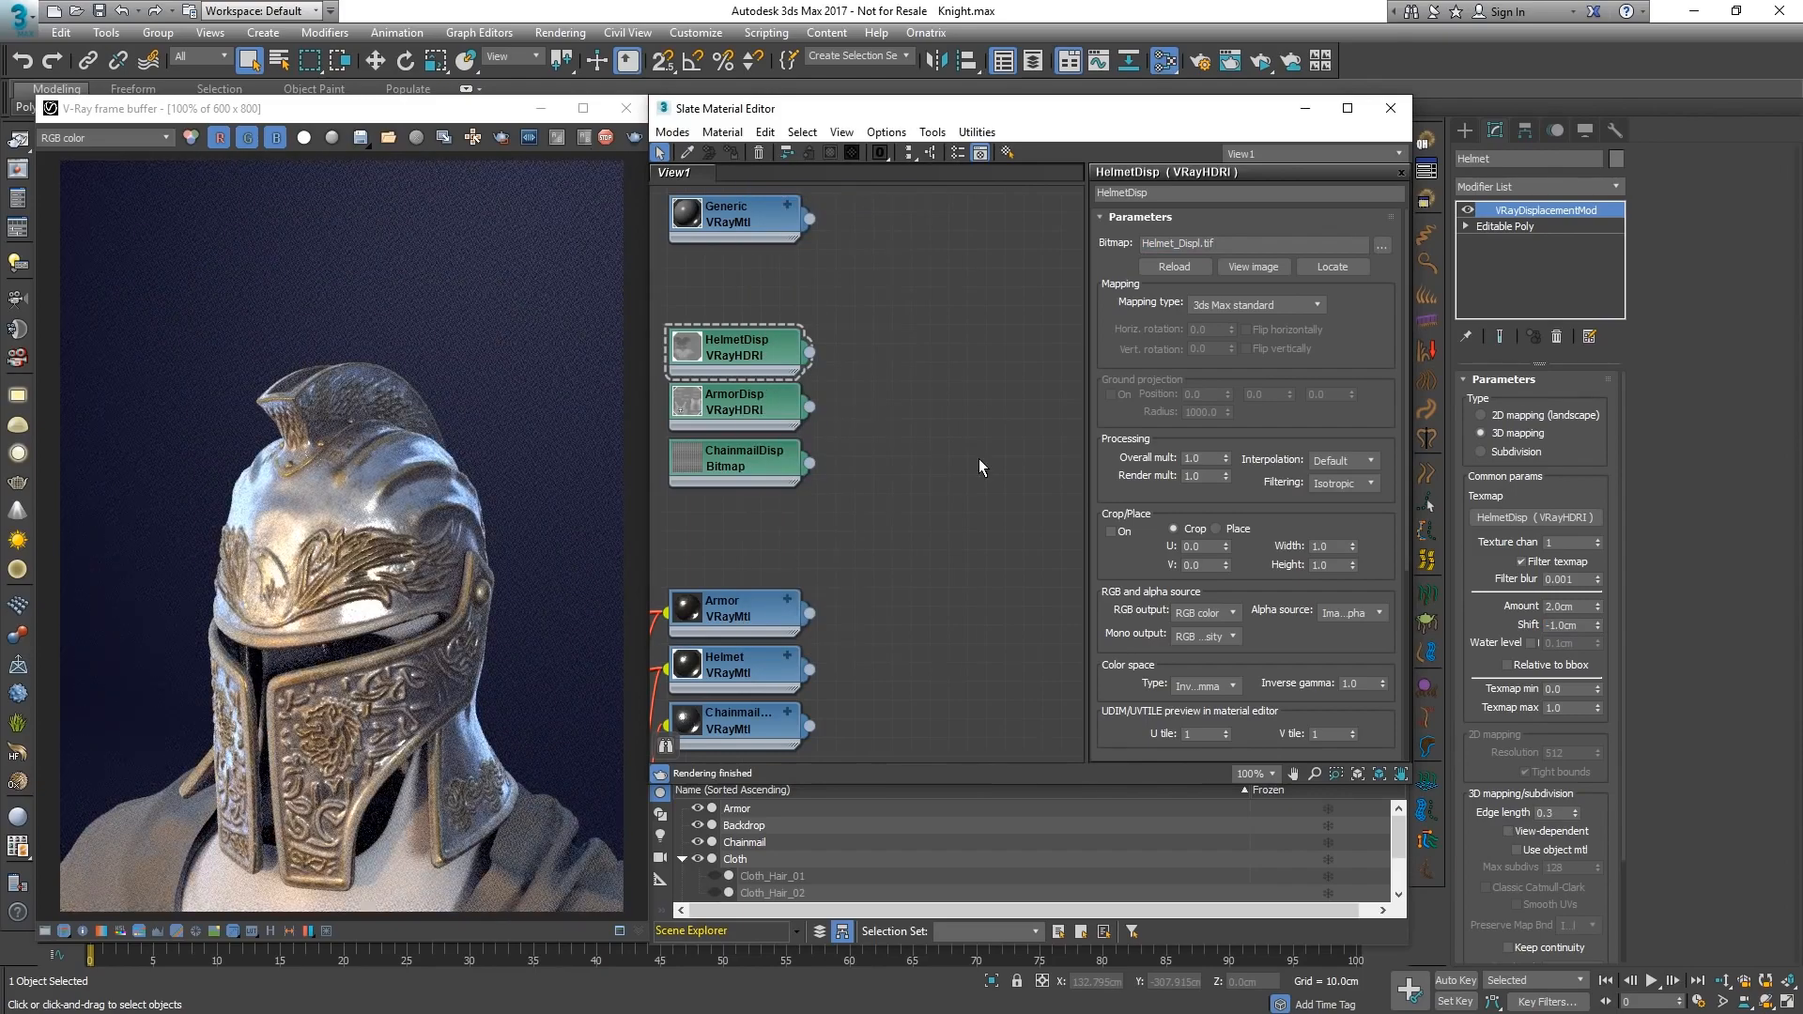
key("m")
Step: Switch the viewport to RenderCam and turn on the armor's existing VRayDisplacementMod modifier
left_click(704, 132)
mouse_move(845, 150)
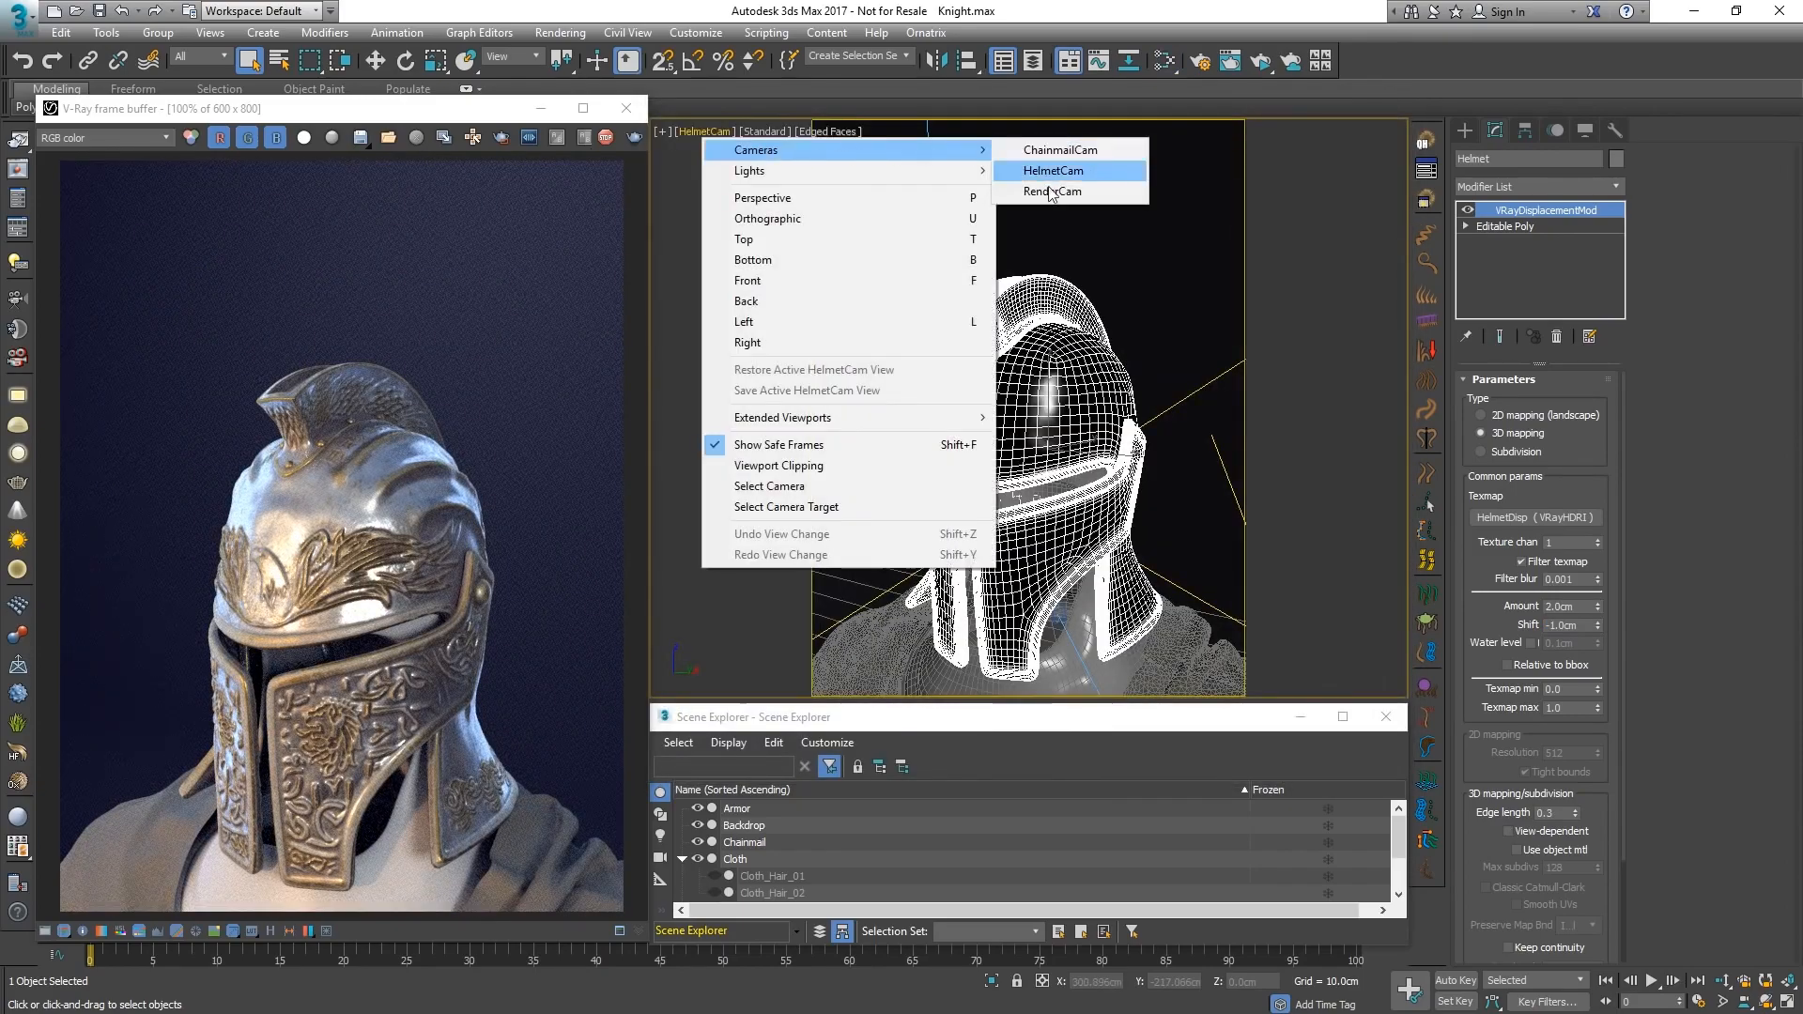
left_click(1051, 192)
left_click(1022, 612)
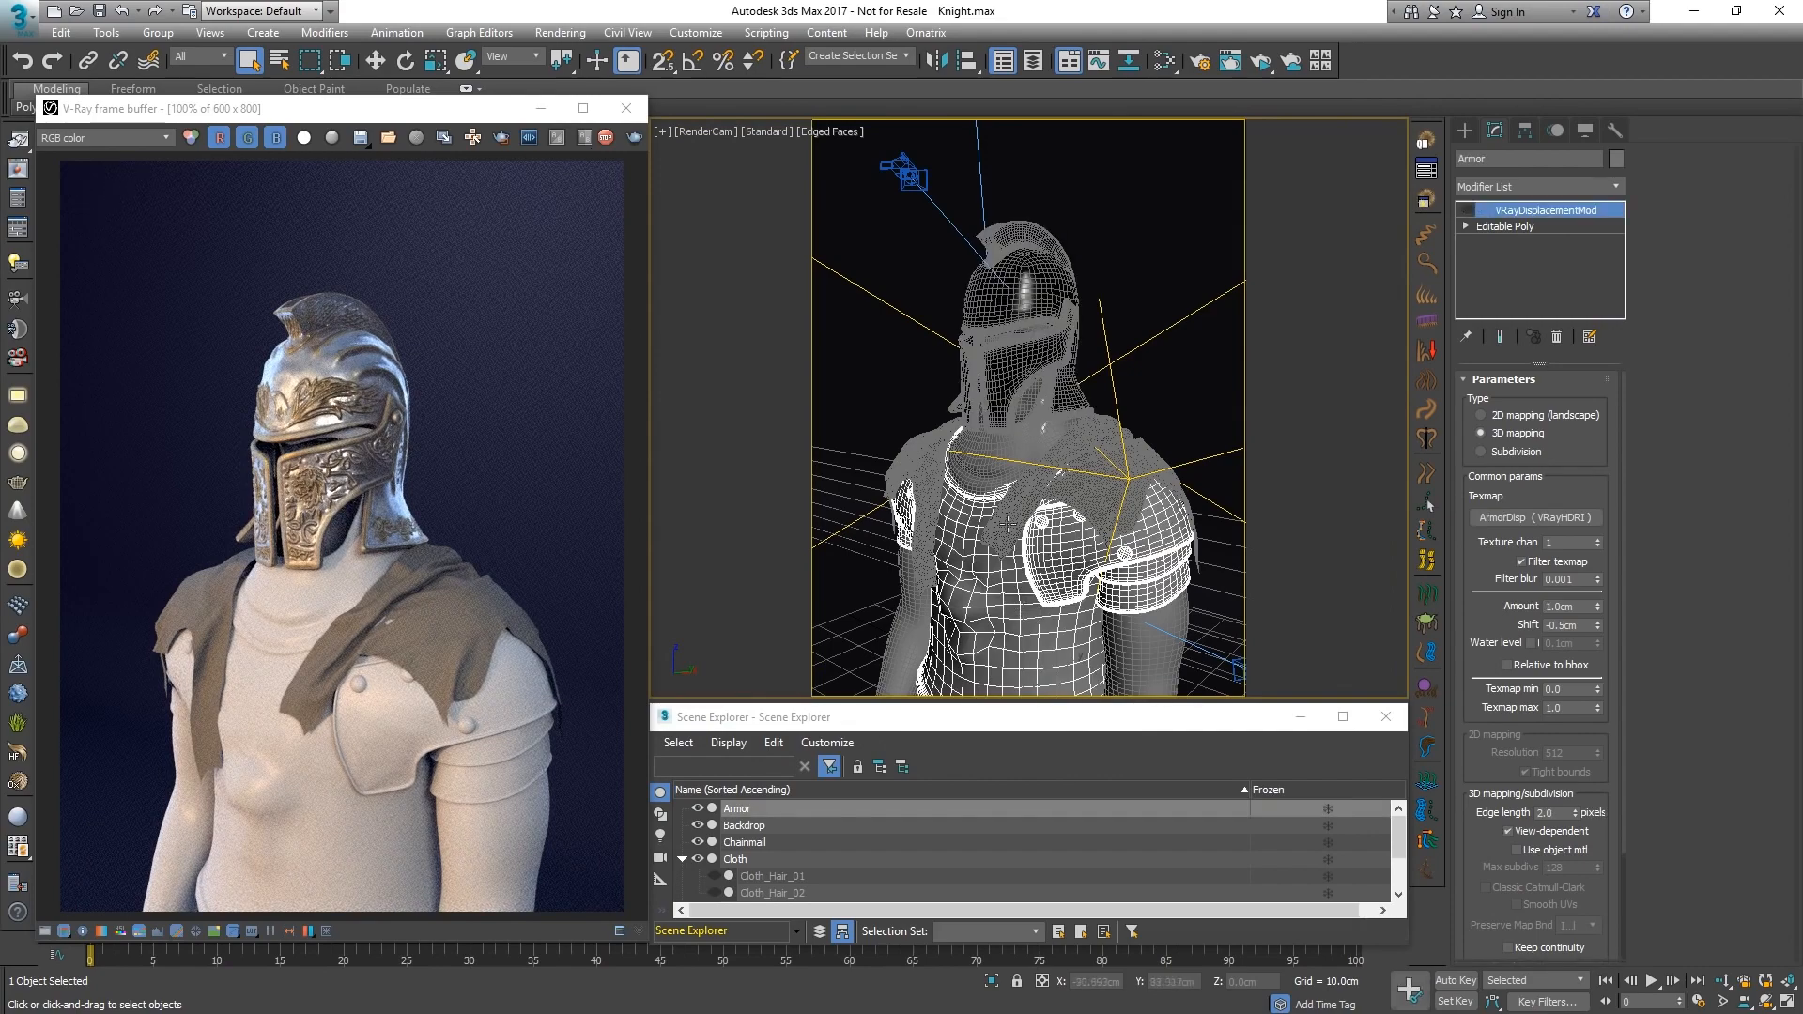
left_click(1467, 210)
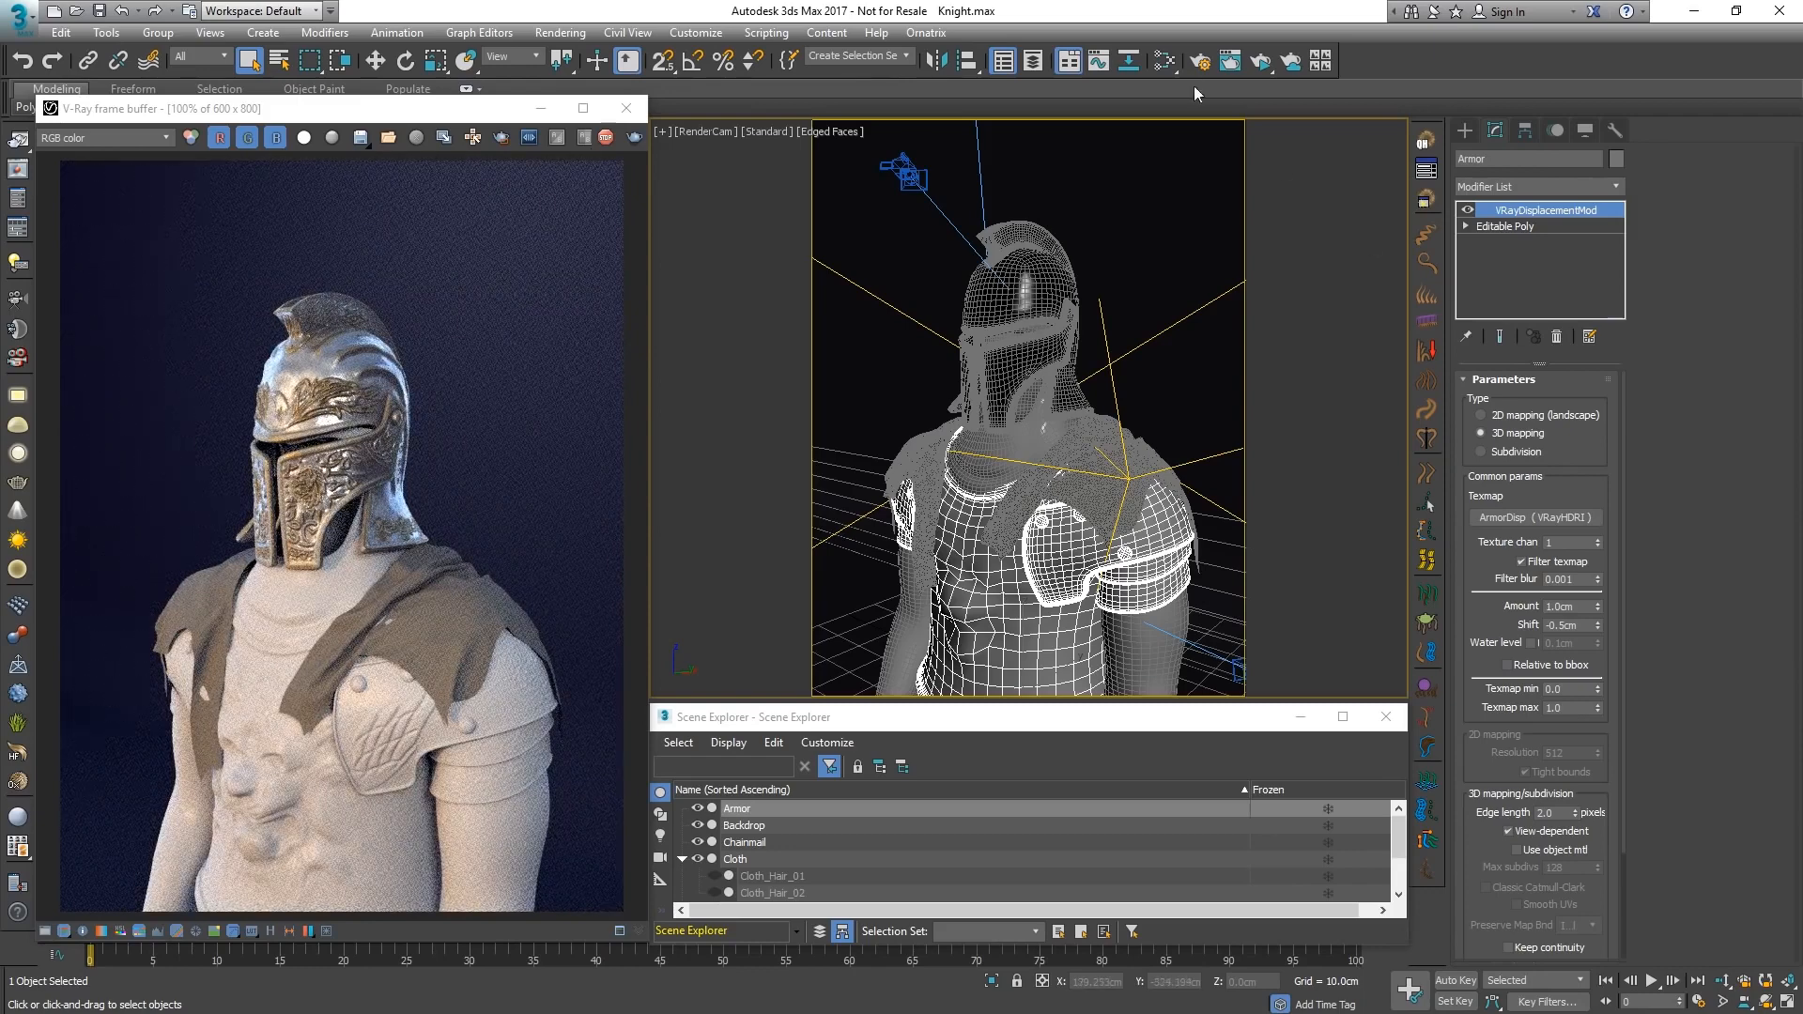
Step: View the ArmorDisp displacement map image from the Slate Material Editor, then close the preview
key("m")
double_click(751, 398)
left_click(1254, 267)
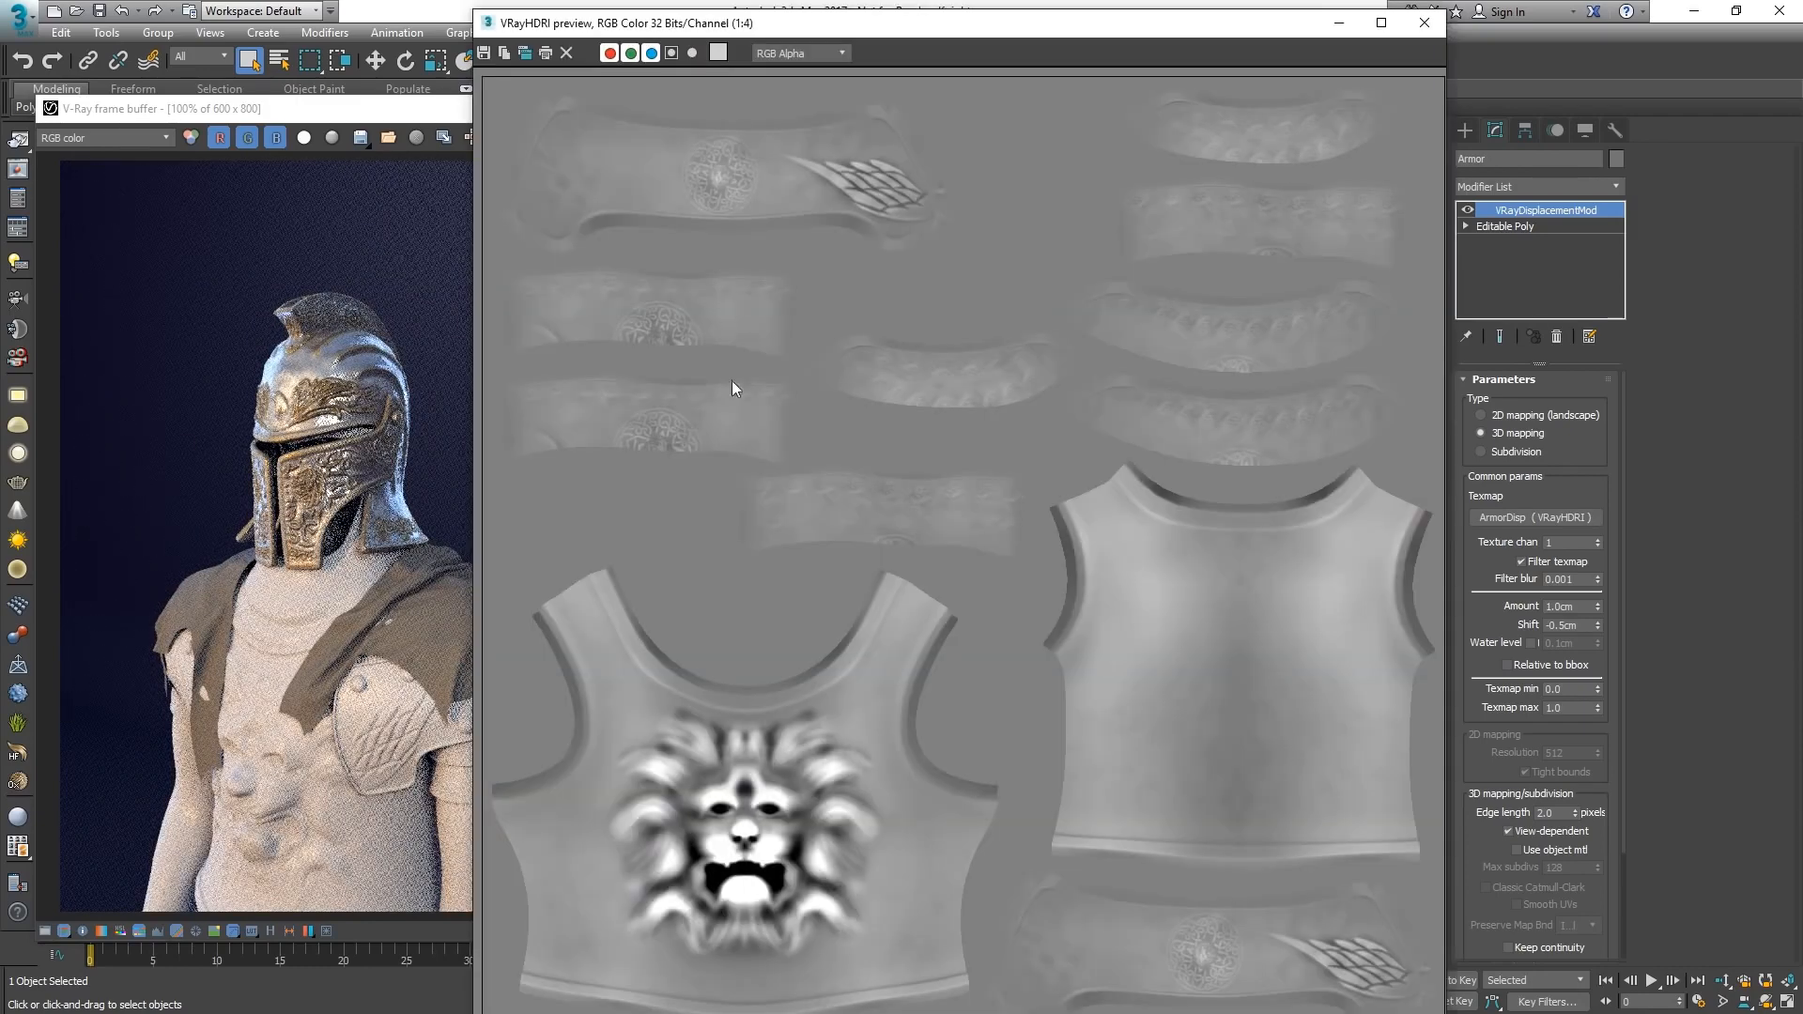
right_click(986, 684)
right_click_drag(986, 683, 779, 846)
left_click(1424, 22)
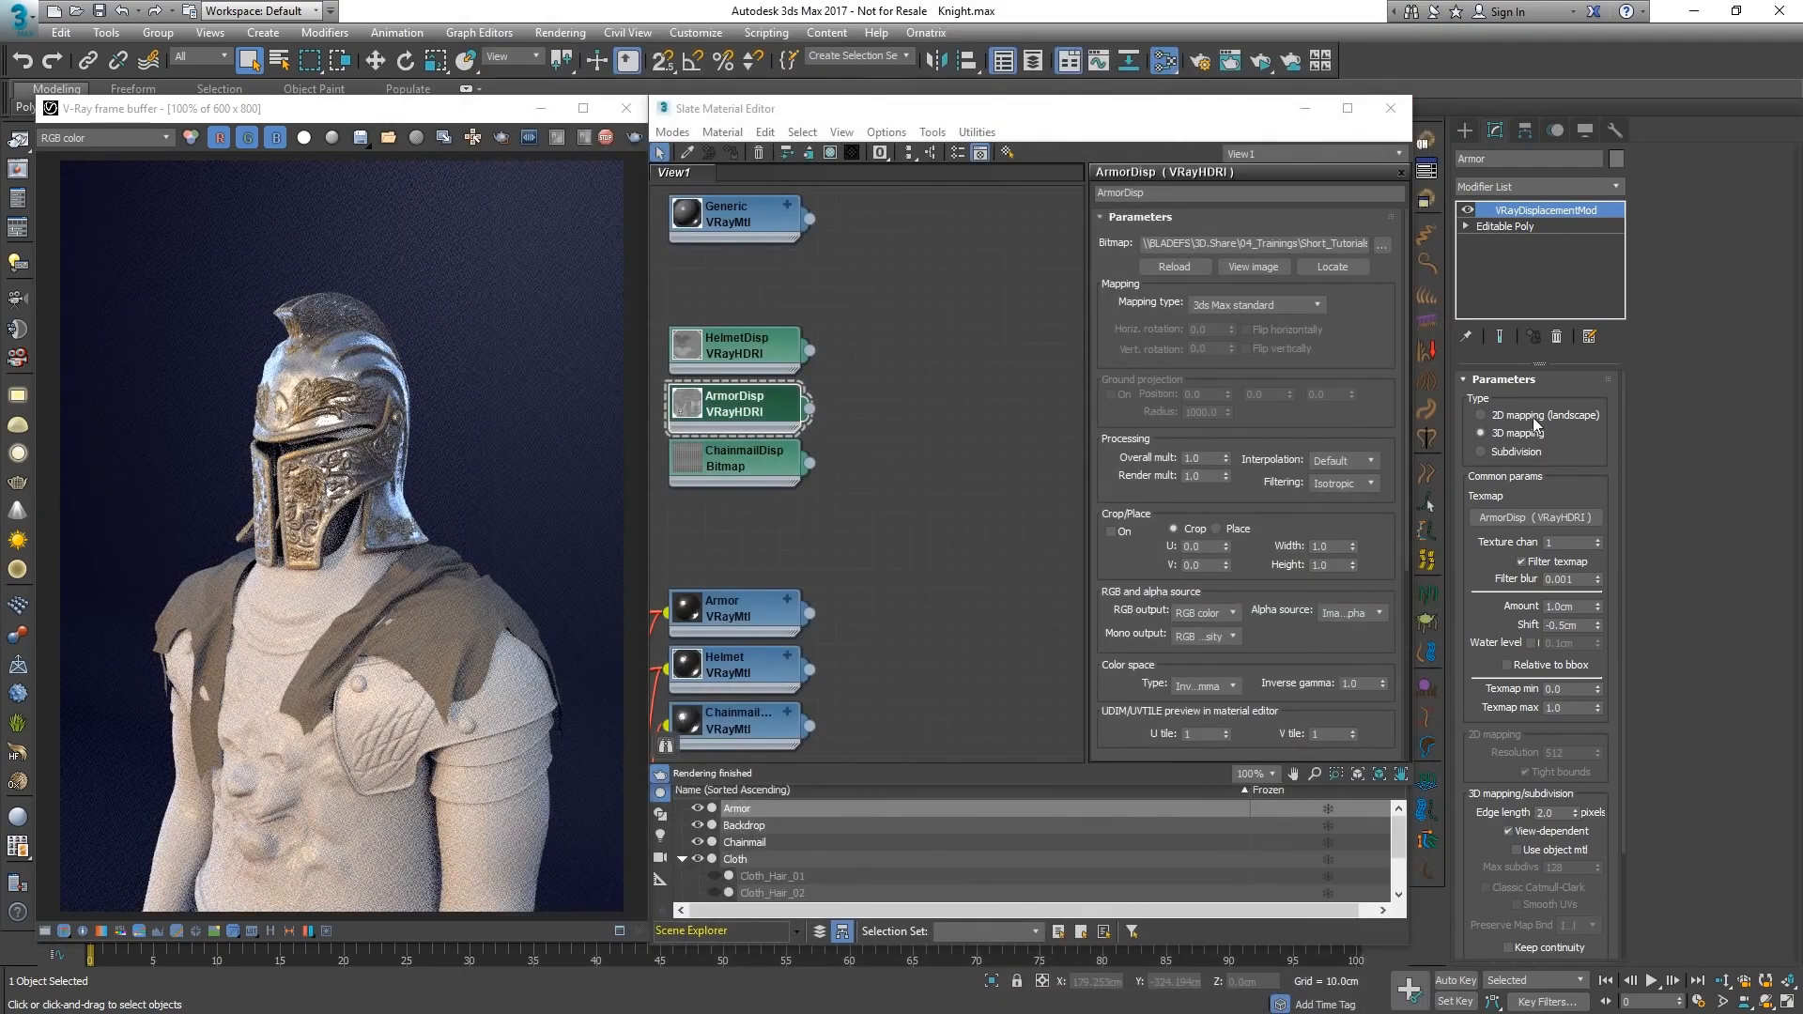
Step: Set the armor displacement's Texmap min to -5.0 and Texmap max to 5.0
left_click(1568, 688)
type("5")
key("Return")
Step: Assign the Armor VRayMtl material to the selected armor and close the material editor
right_click(748, 613)
left_click(859, 143)
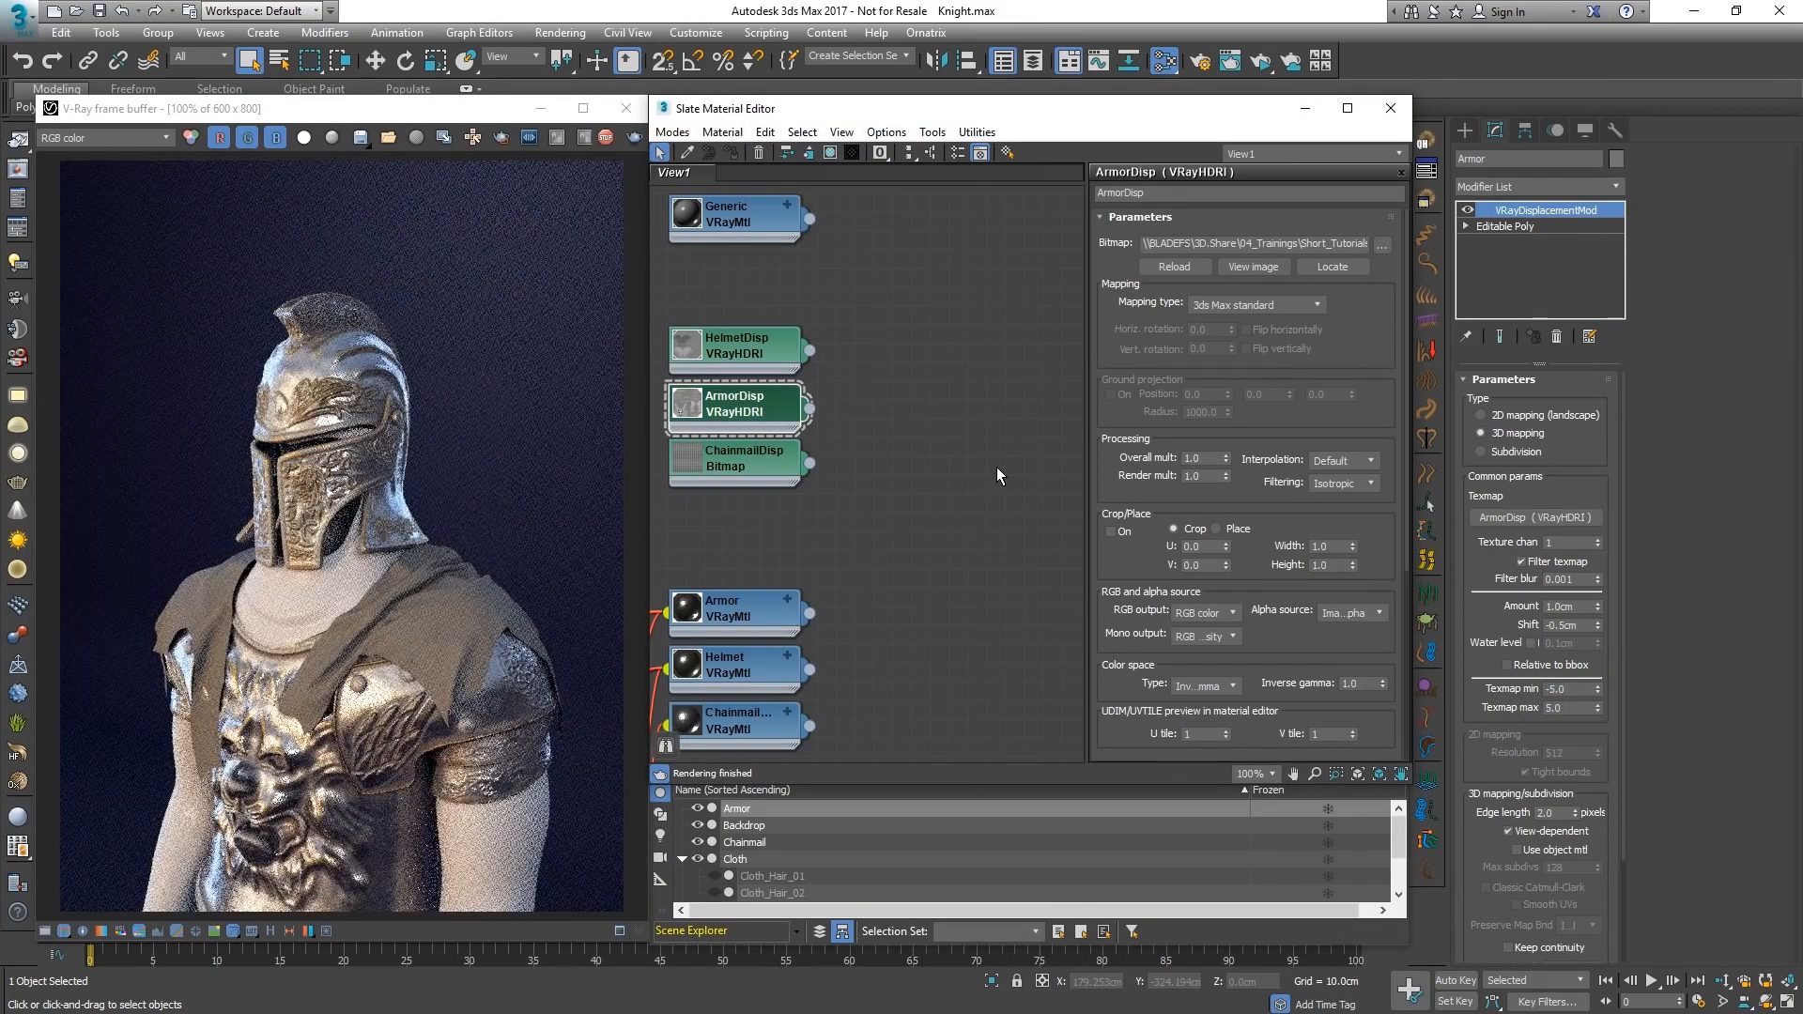
left_click(1390, 108)
Step: In the ChainmailCam view, apply VRayDisplacementMod to the chainmail with Shift 0.0 cm, Texmap min 0.0 and Texmap max 1.0
left_click(706, 130)
left_click(1003, 154)
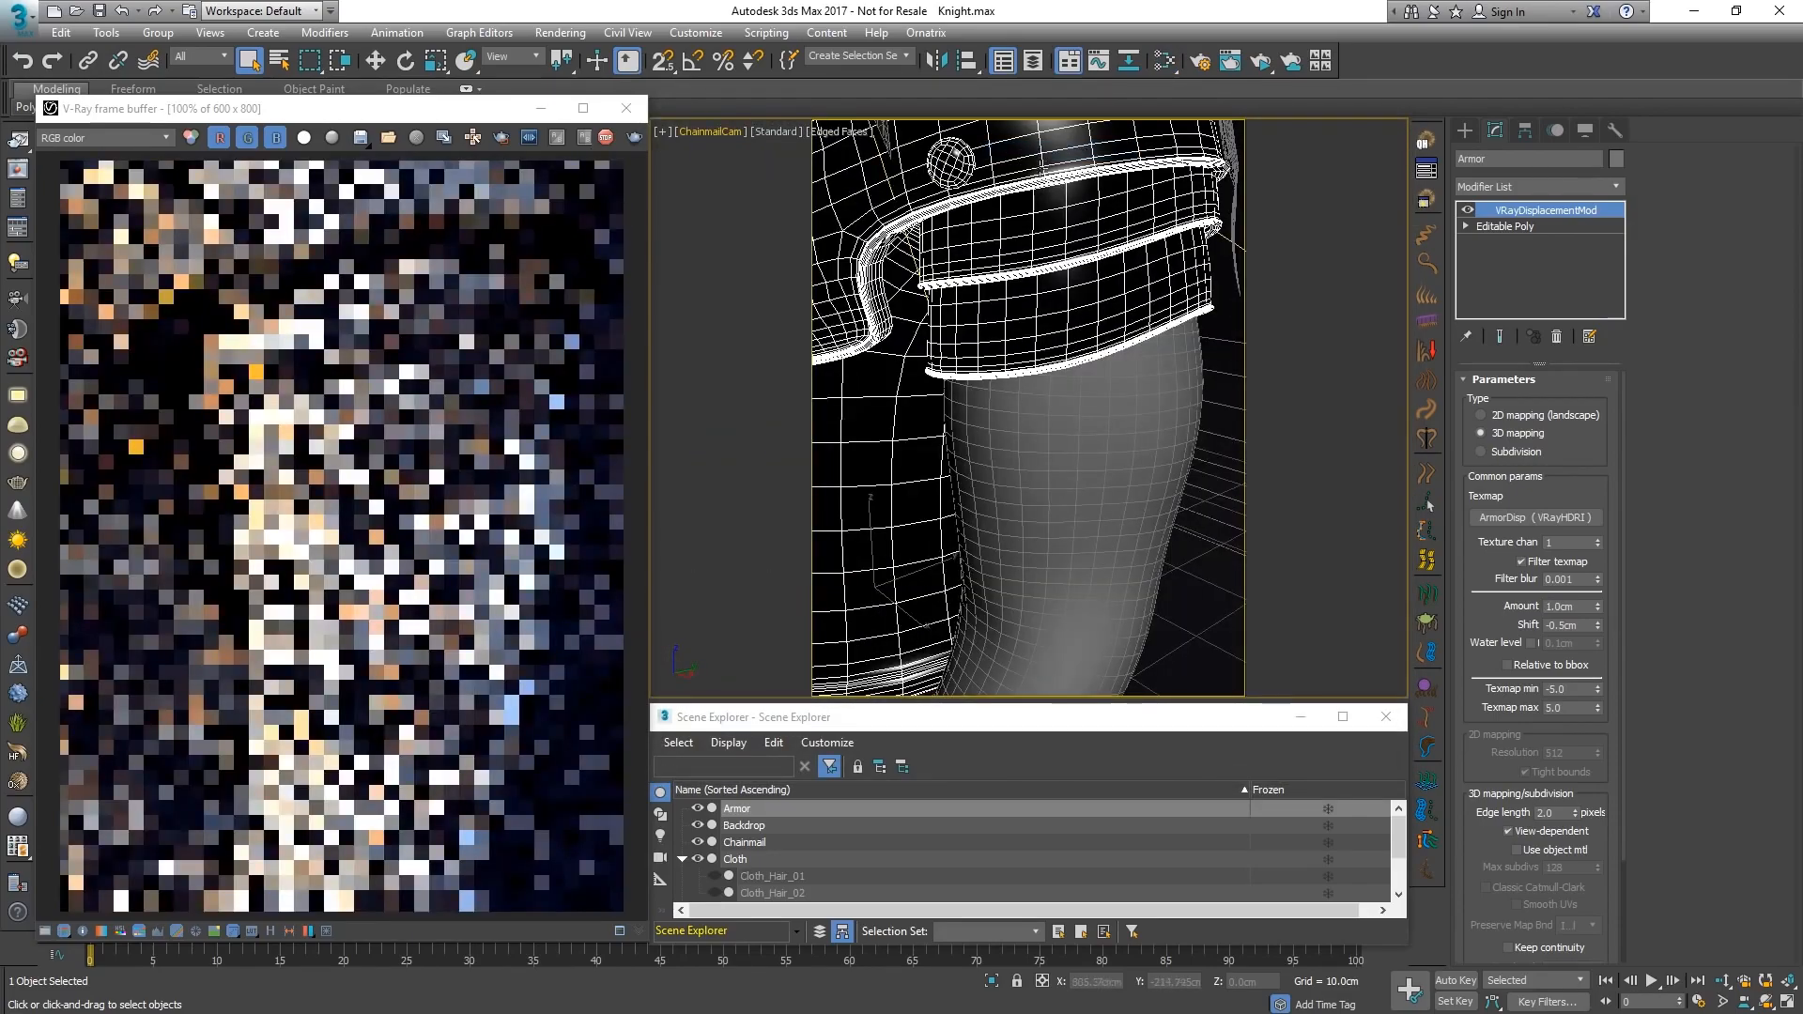
left_click(1062, 543)
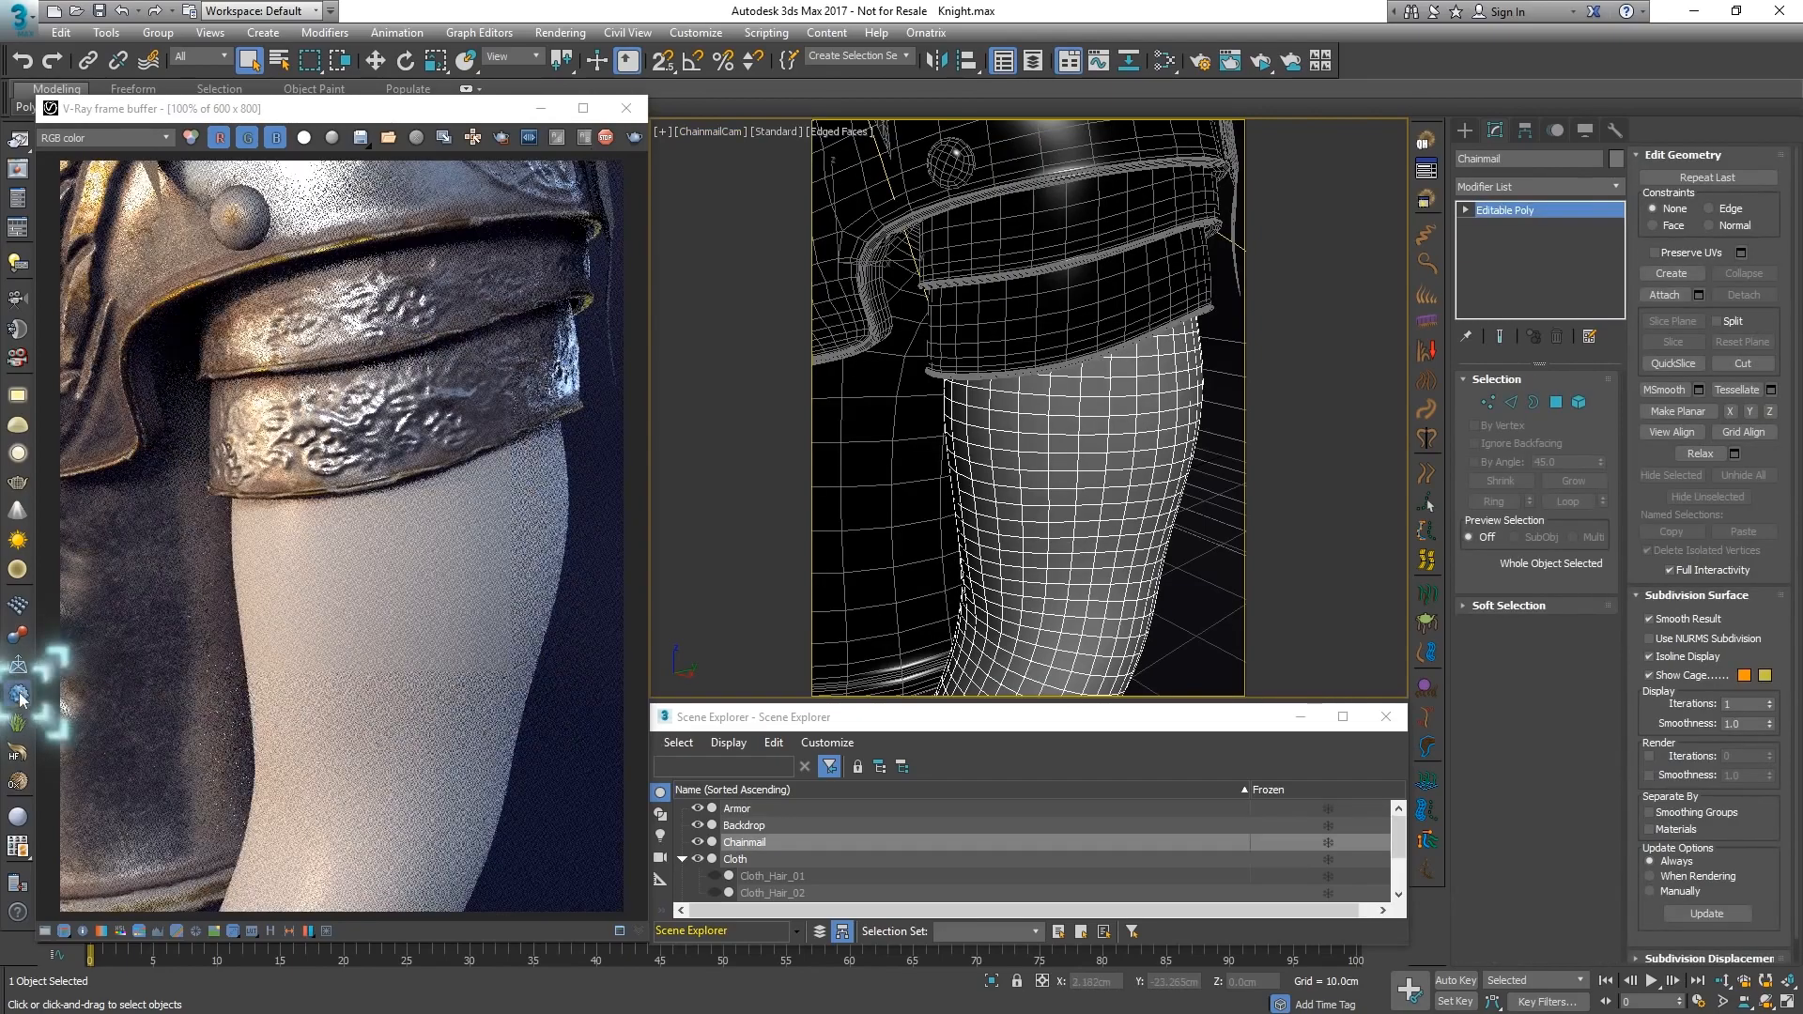
left_click(17, 693)
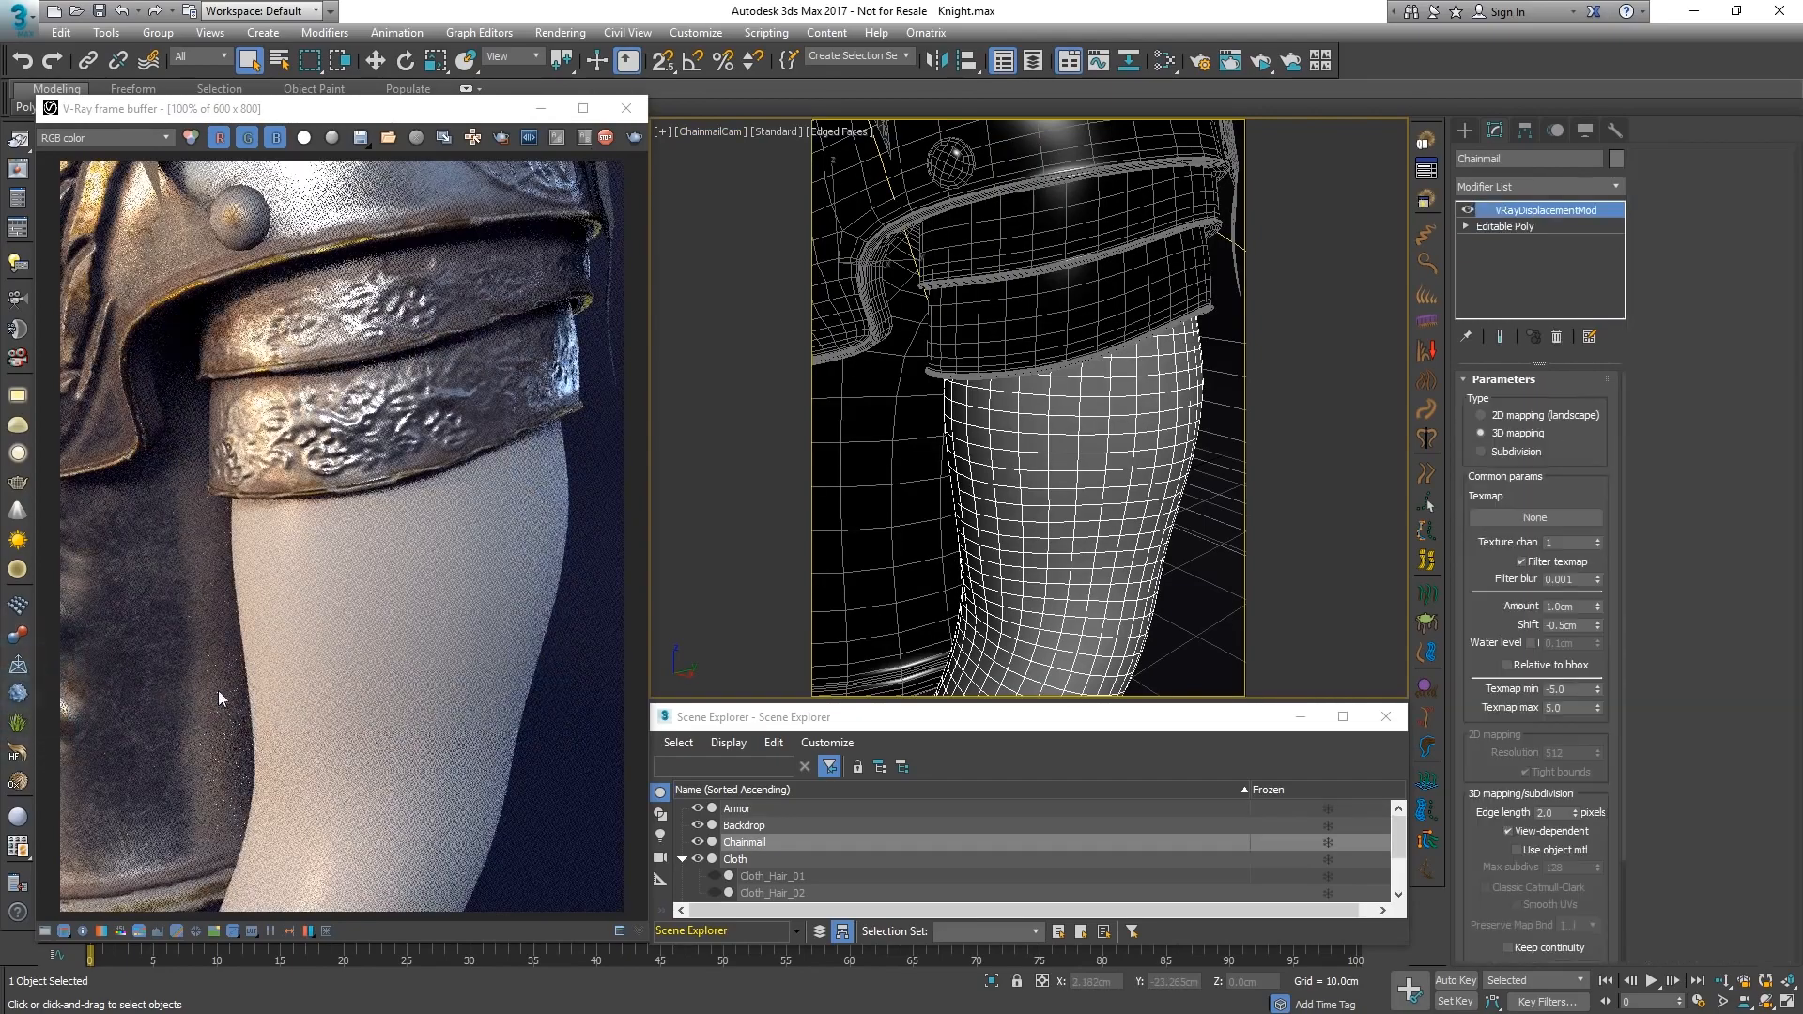
right_click(1596, 625)
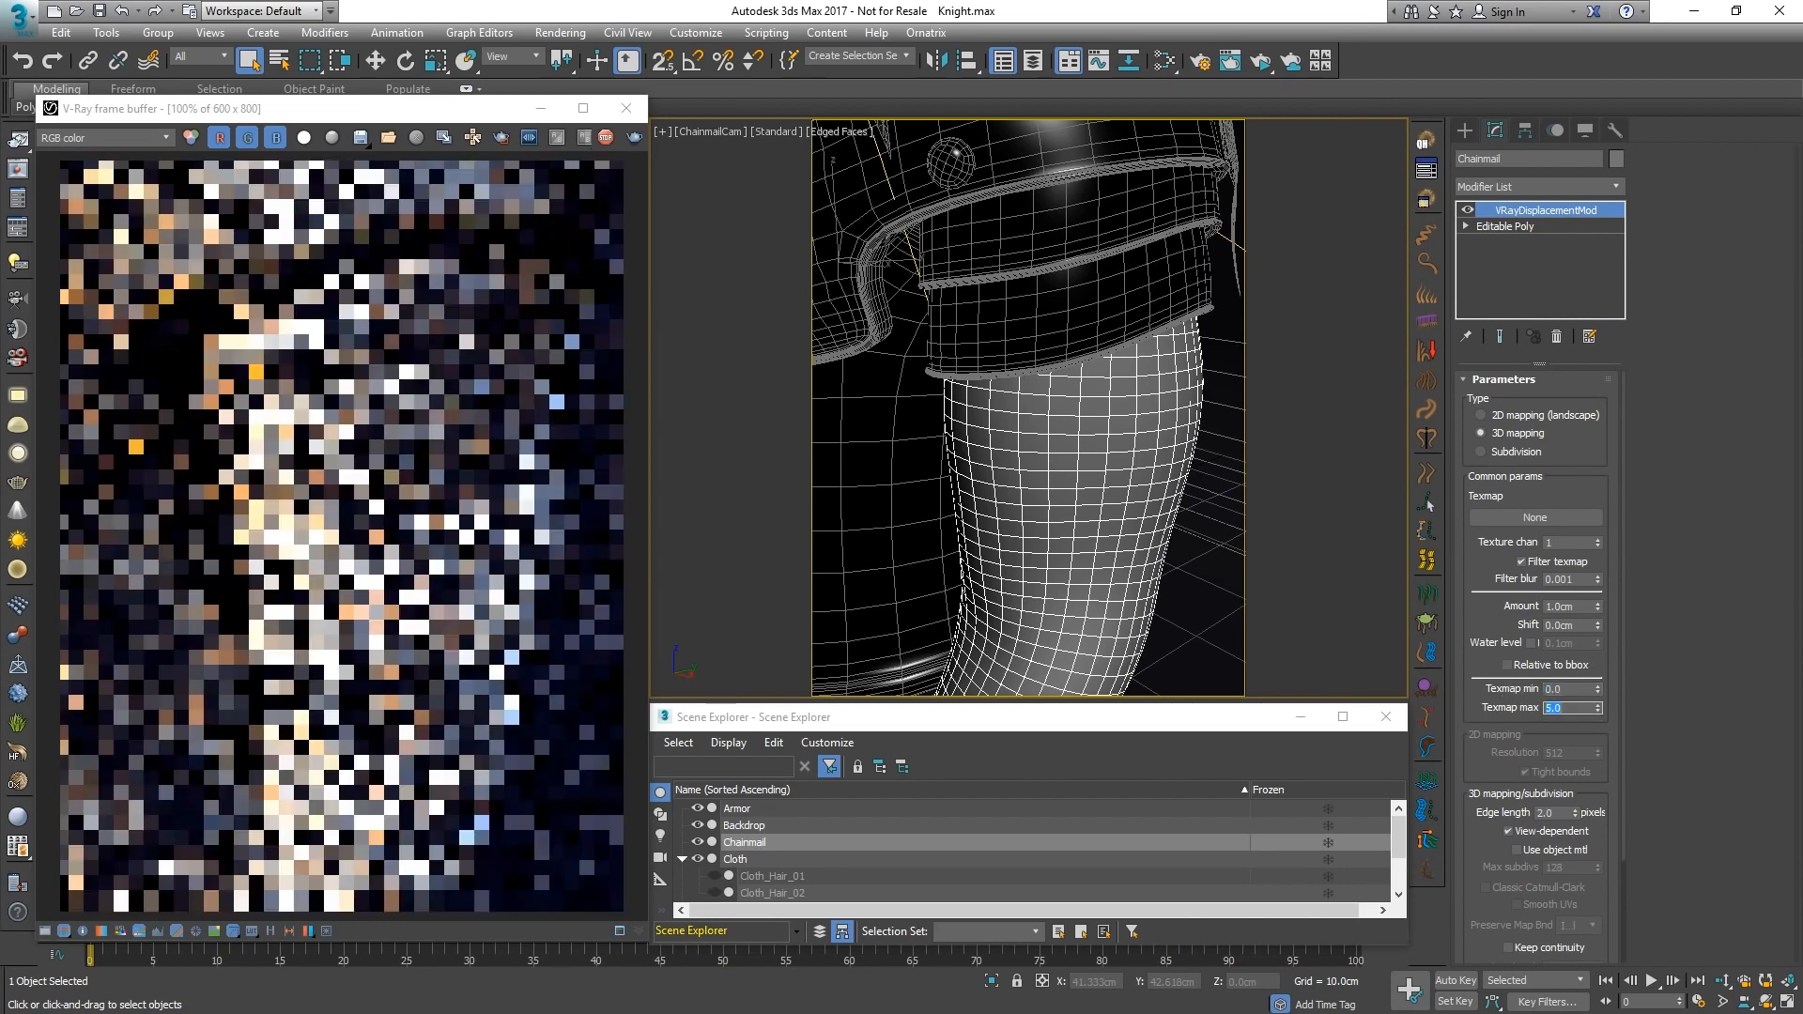
Step: Connect the ChainmailDisp bitmap as the chainmail's displacement texmap and set Amount to 0.4 cm
left_click(1166, 61)
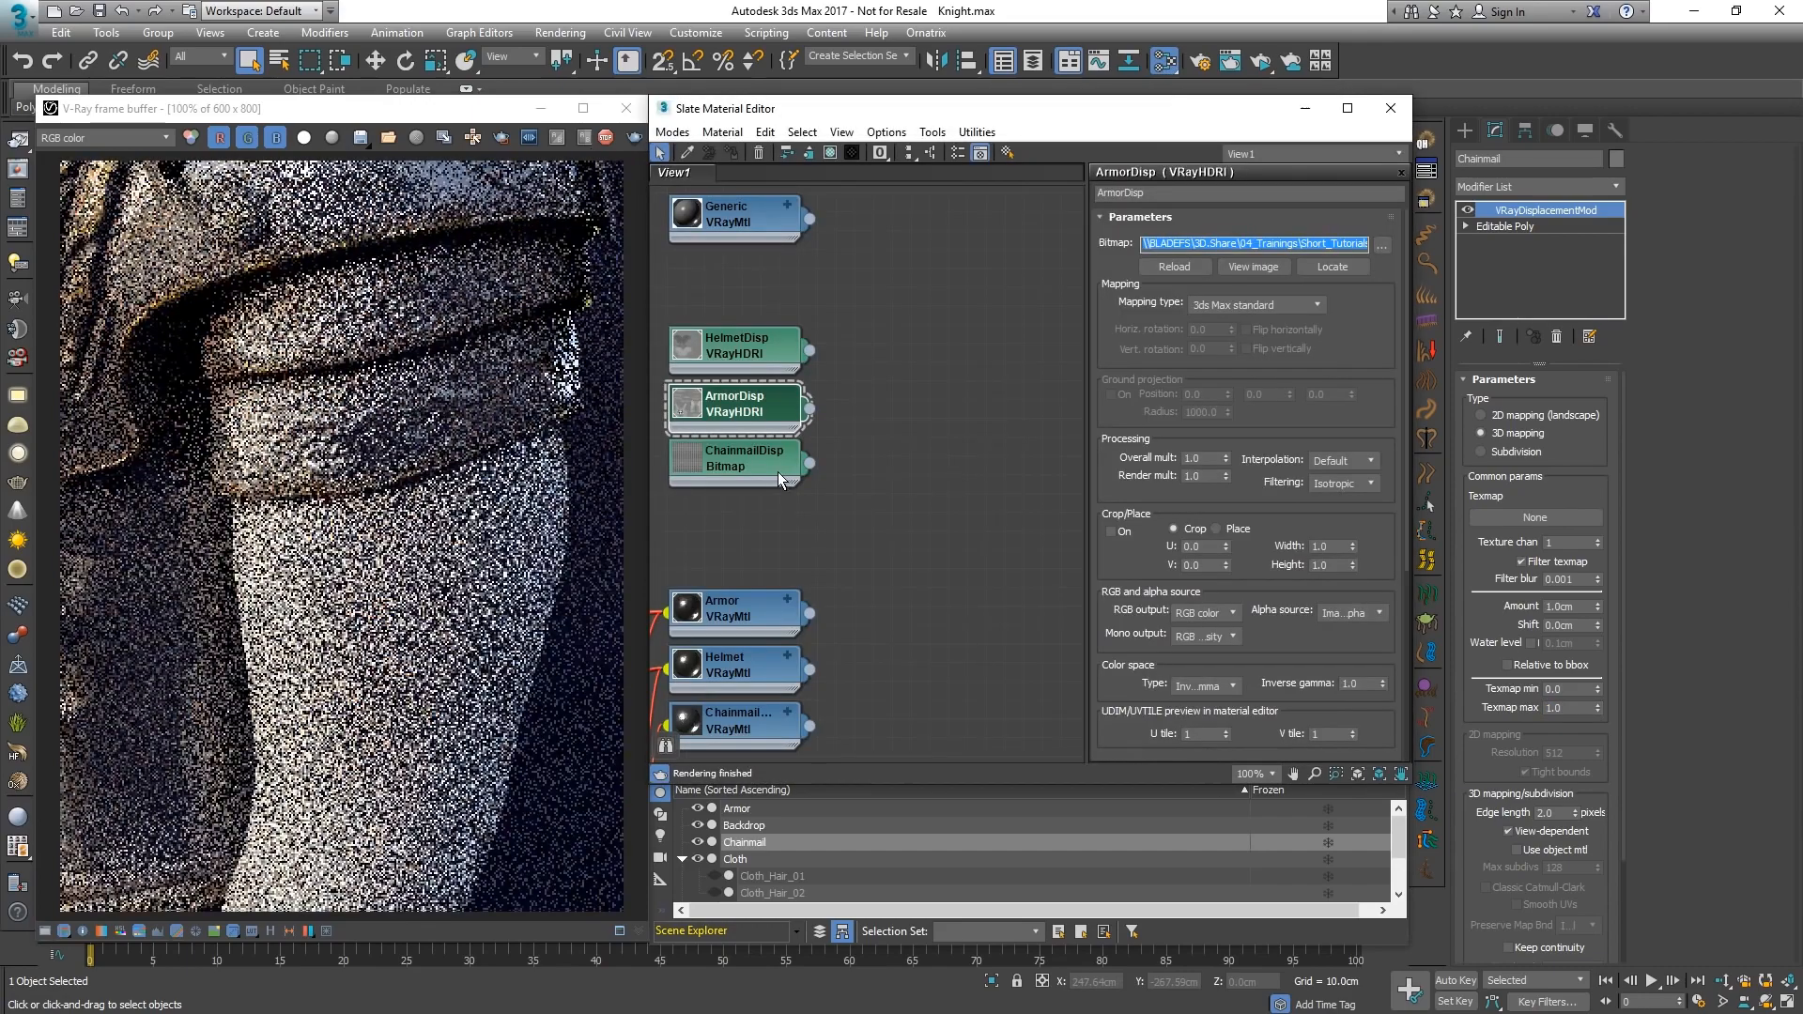
left_click_drag(810, 464, 1535, 517)
left_click(859, 573)
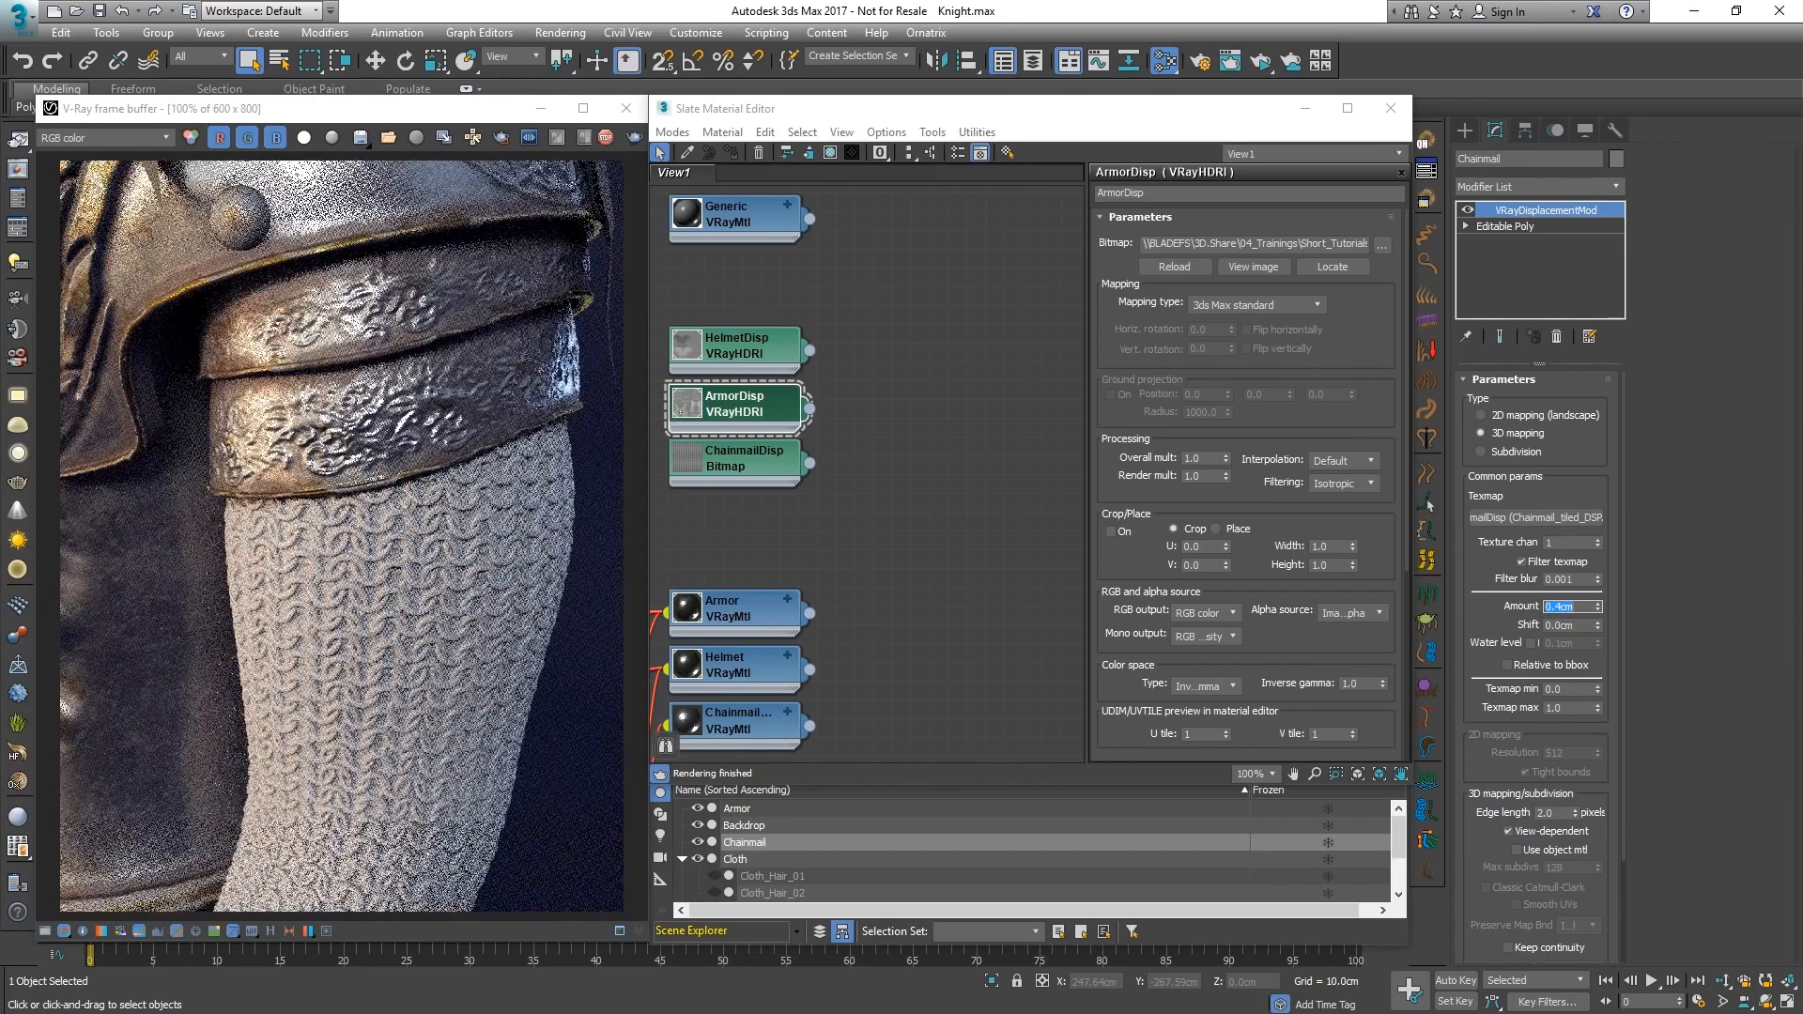
Step: Enable the chainmail displacement's Water level at 0.1 cm and set Edge length to 1.0 pixels
left_click(1530, 644)
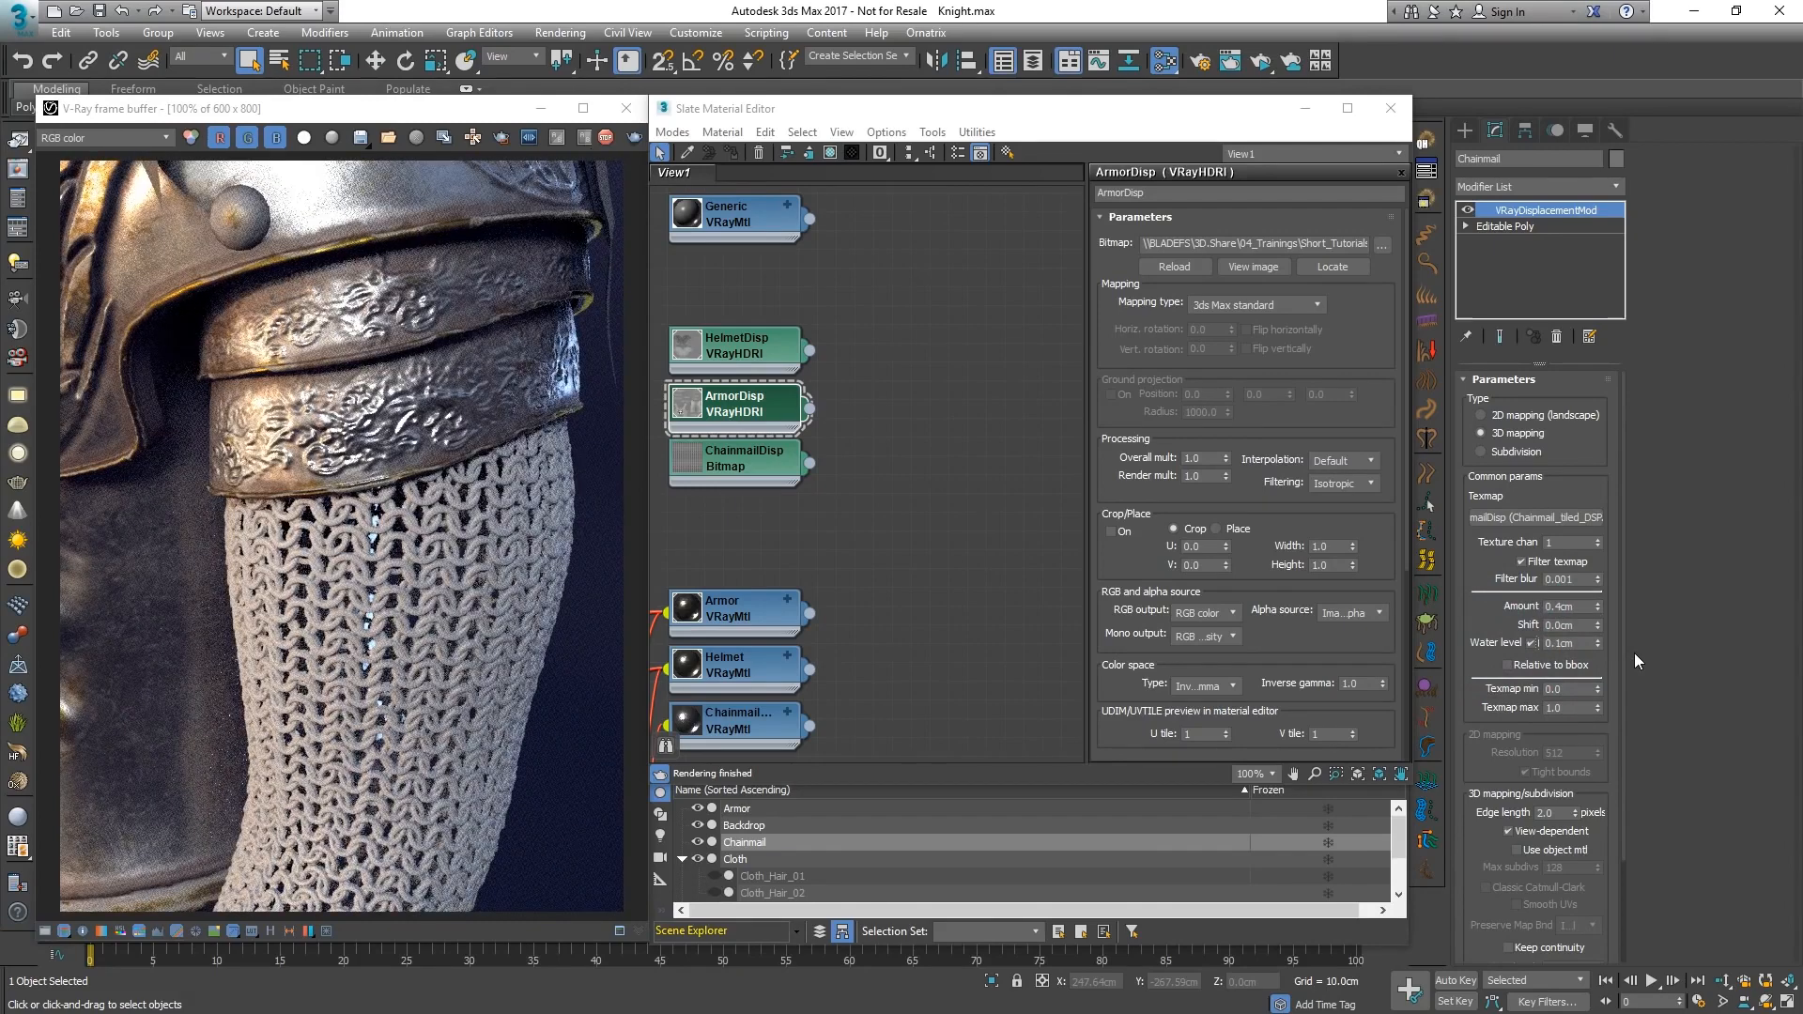
double_click(1541, 814)
type("1")
key("Return")
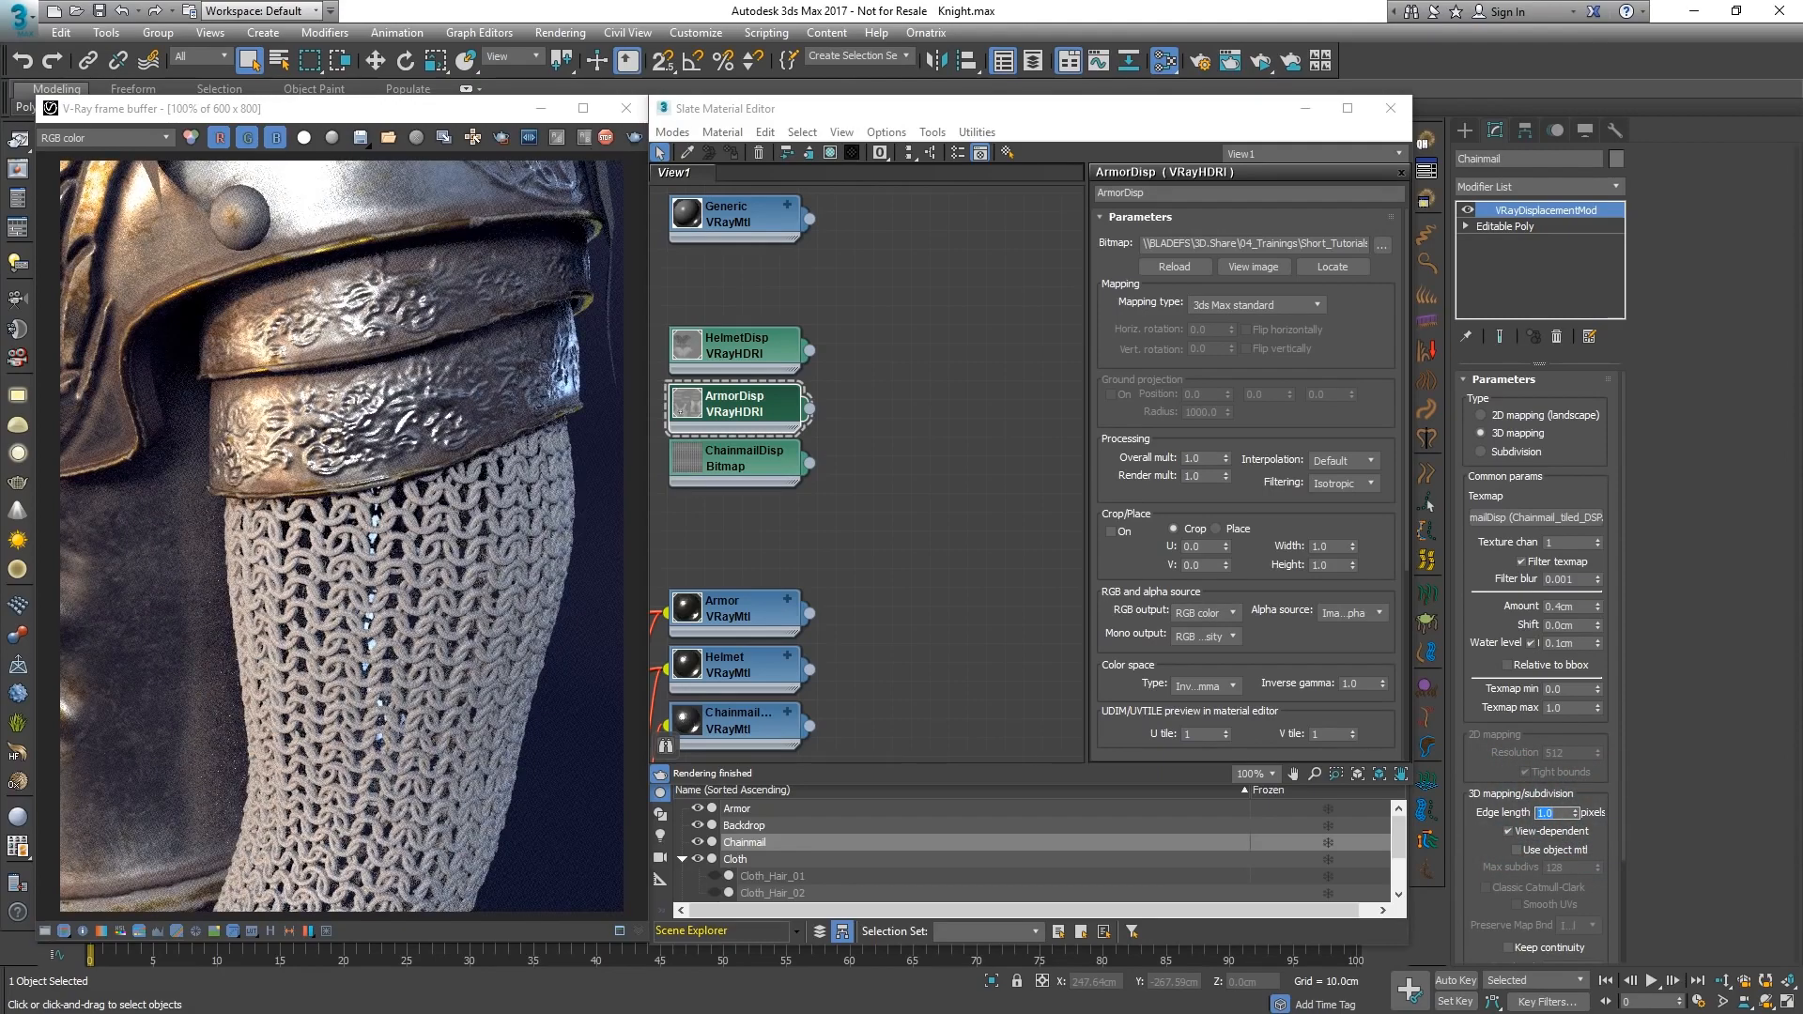
Step: Assign the Chainmail_mtl VRayMtl material to the selected chainmail and close the material editor
right_click(757, 725)
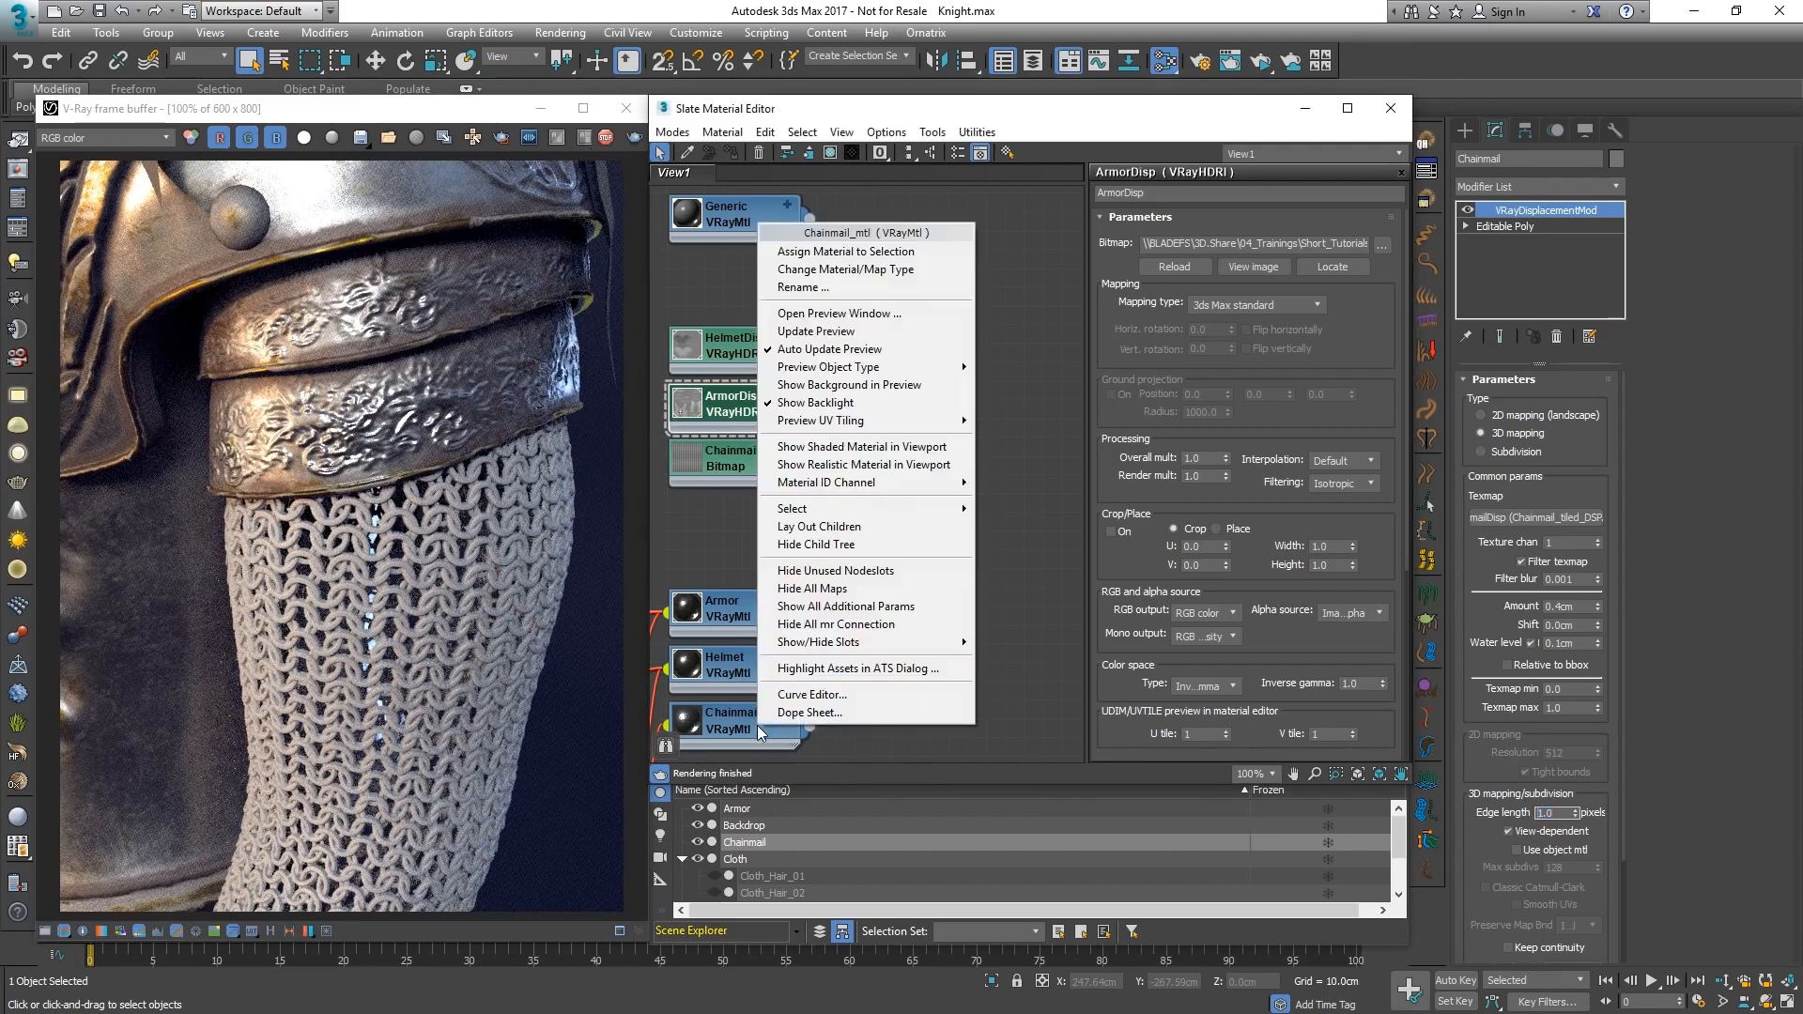
left_click(846, 252)
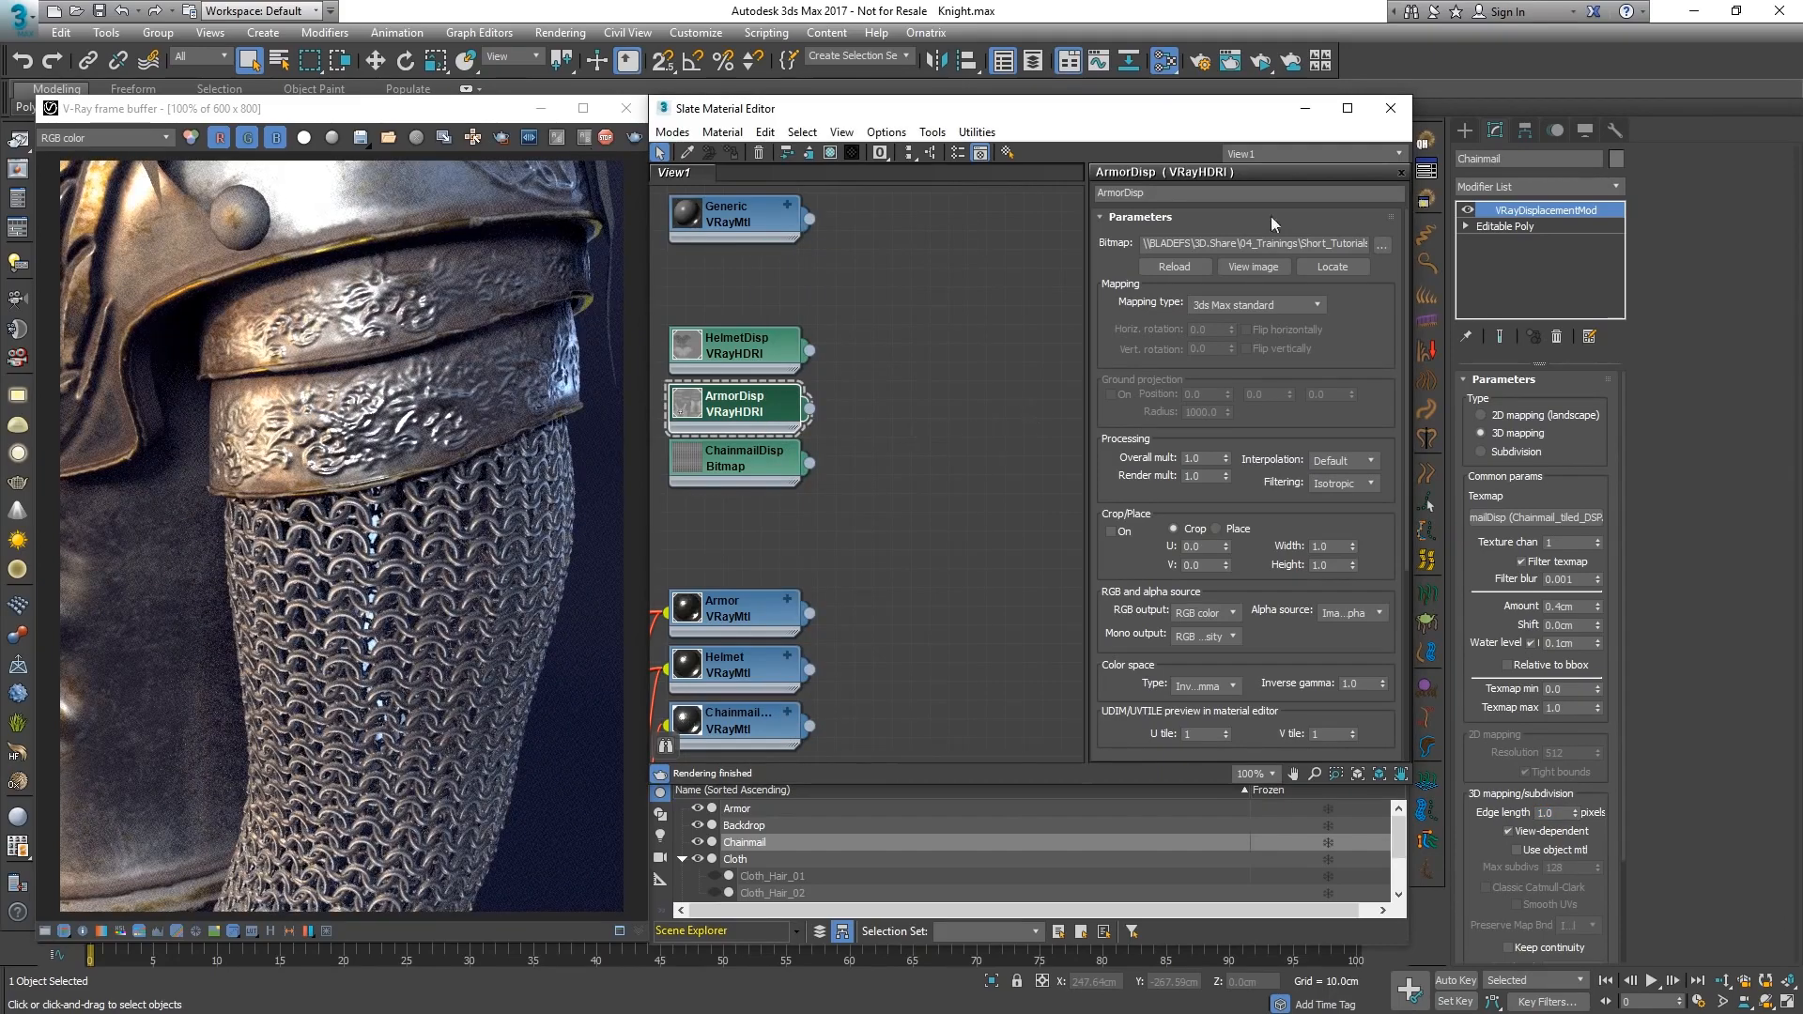
left_click(1391, 108)
Step: Switch the viewport to RenderCam and unhide the Helmet_Hair object
left_click(725, 131)
mouse_move(779, 148)
left_click(1043, 191)
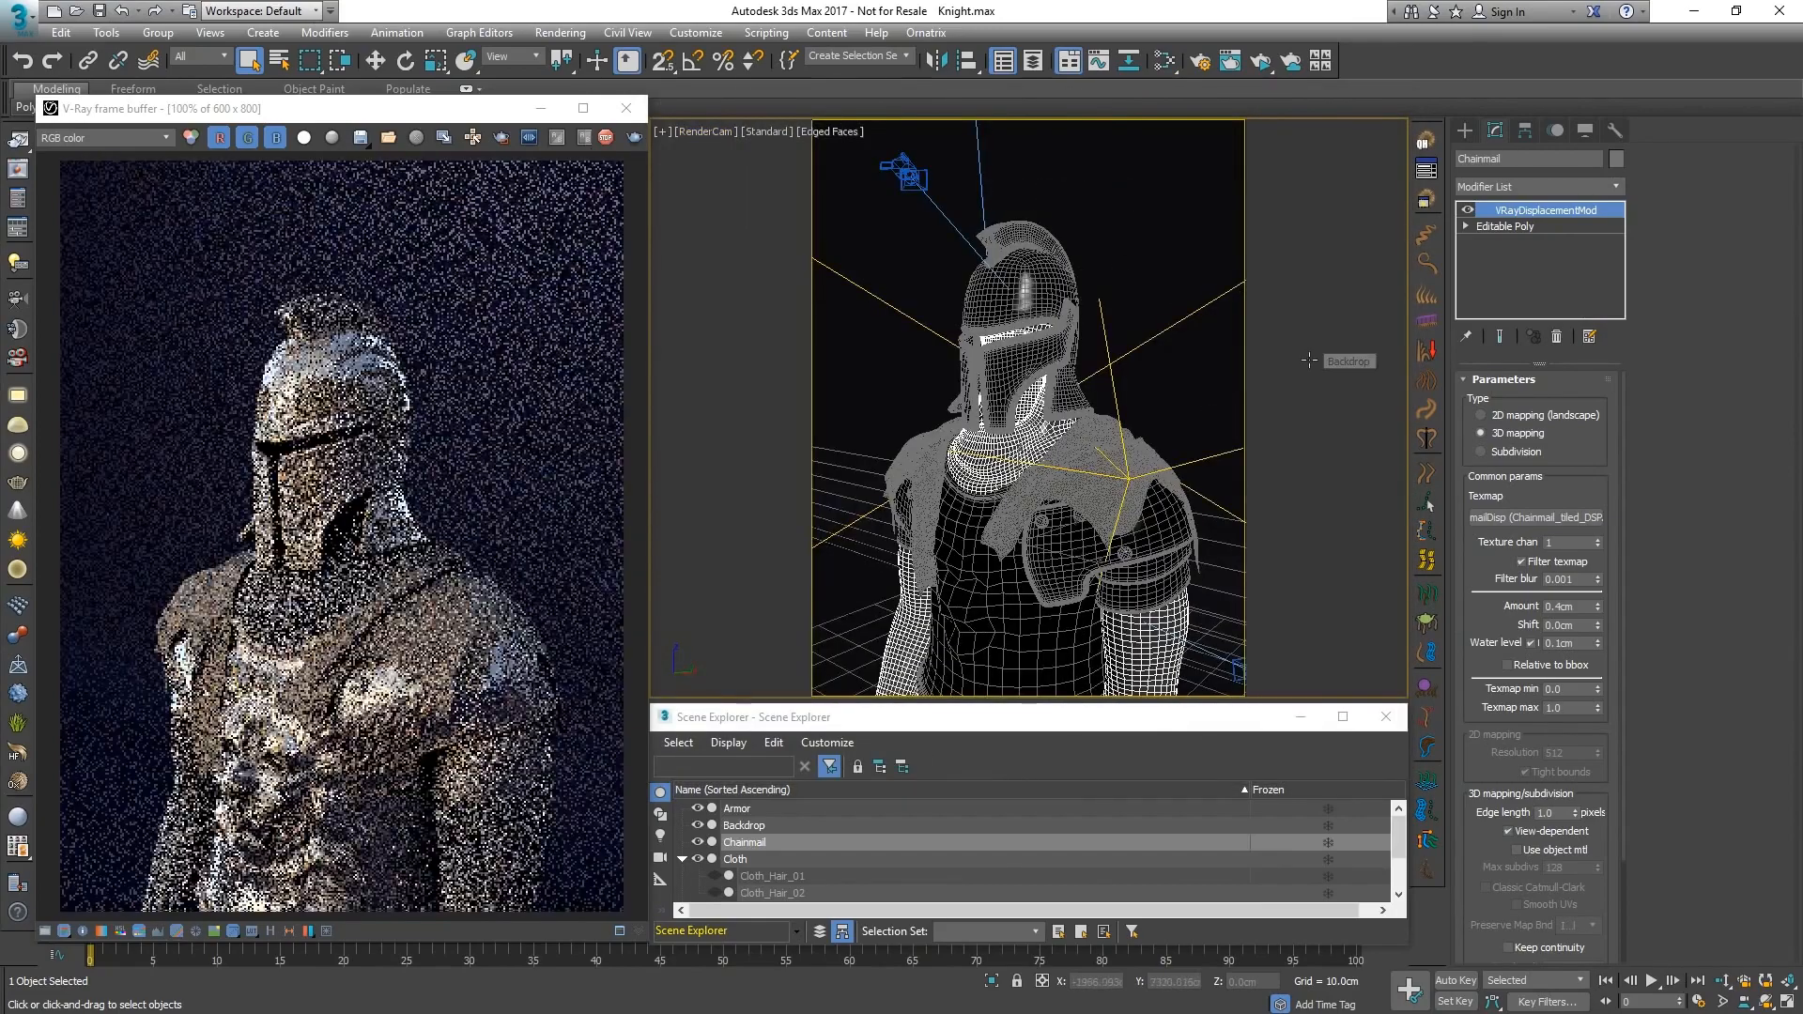
scroll(950, 855, "down", 2)
left_click(715, 877)
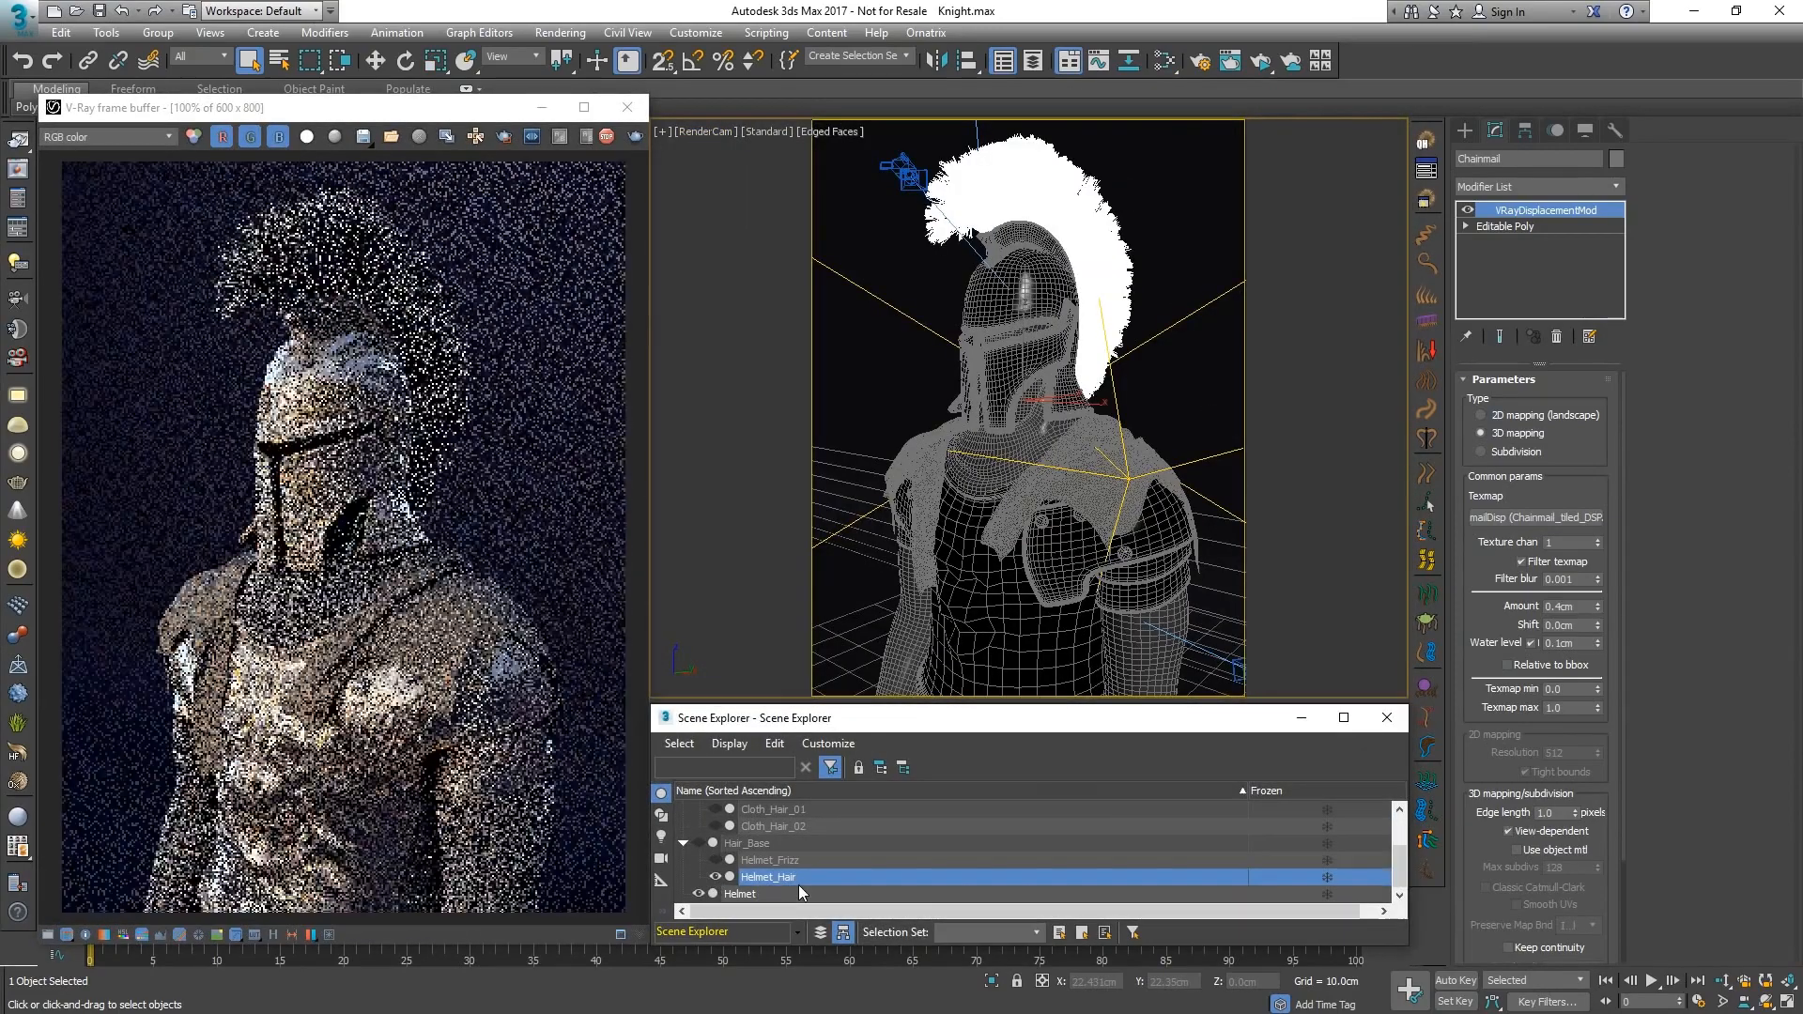
Step: Switch the viewport to HelmetCam and limit the interactive render to a region around the front of the helmet's plume
left_click(700, 131)
mouse_move(725, 148)
left_click(1045, 174)
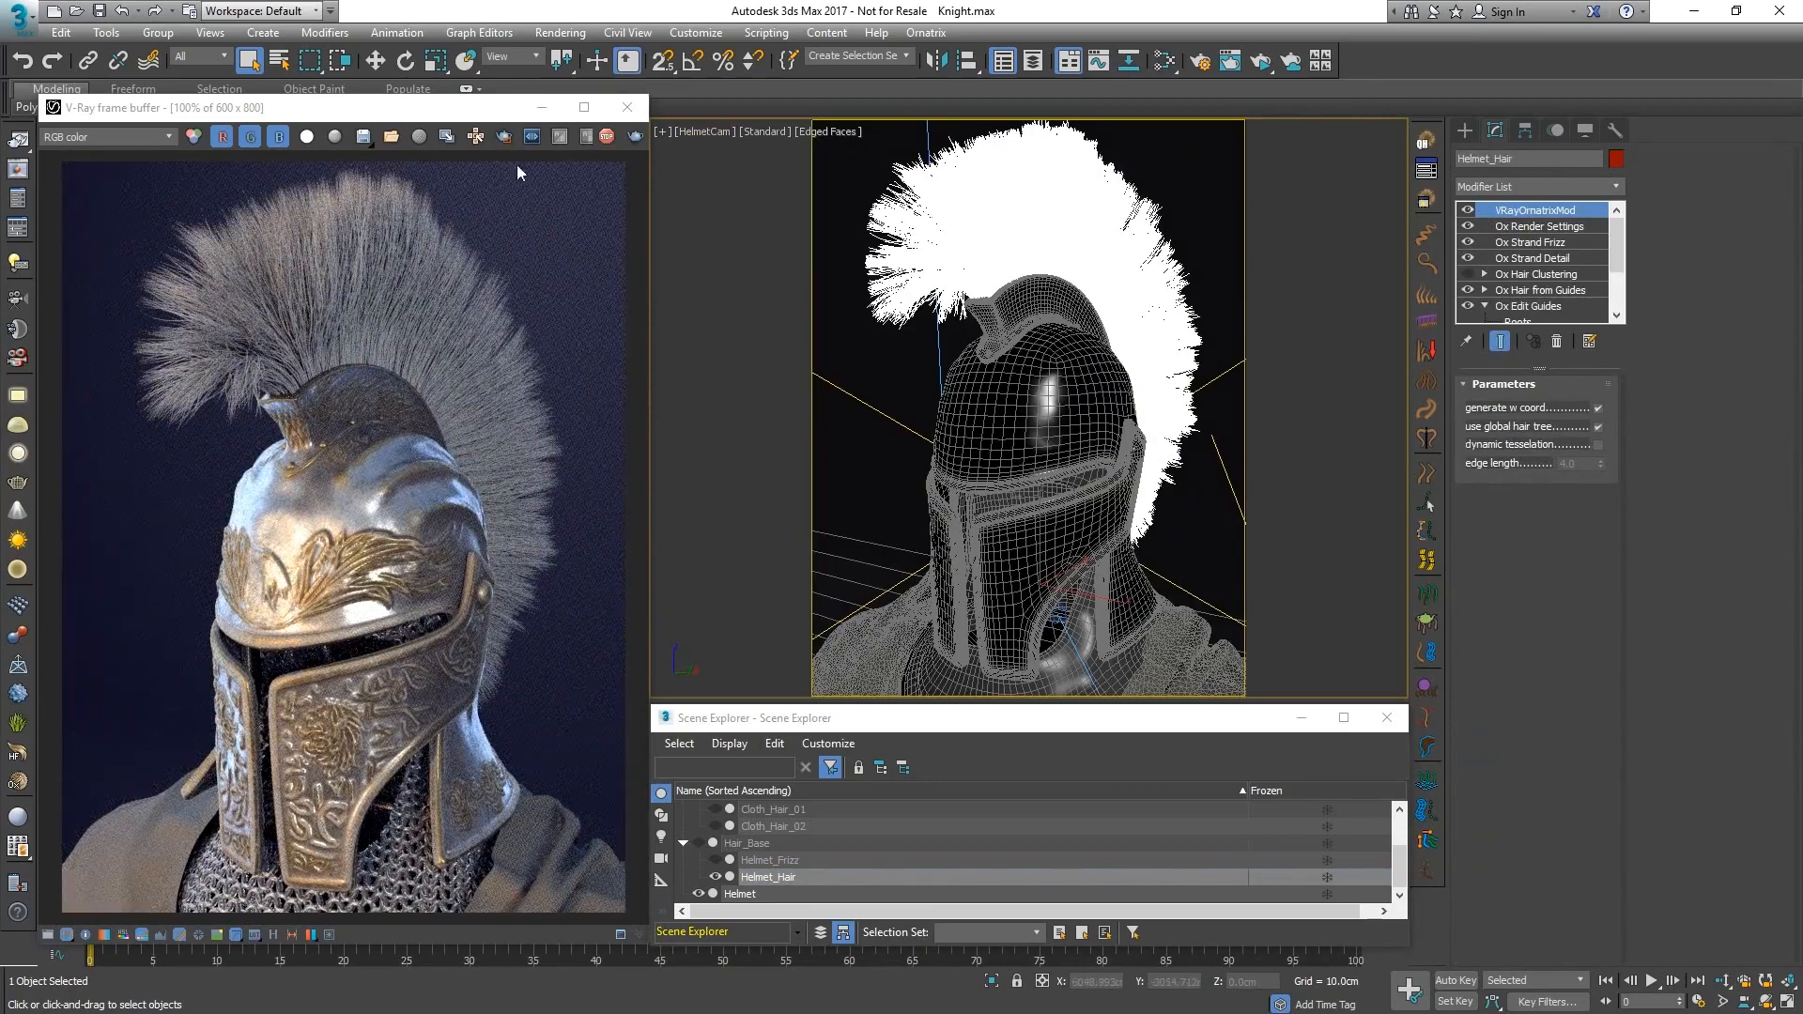
left_click(504, 136)
left_click_drag(106, 167, 377, 434)
Step: Create a new VRayHairMtl in the material editor and assign it to the selected Helmet_Hair
left_click(1165, 62)
right_click(919, 415)
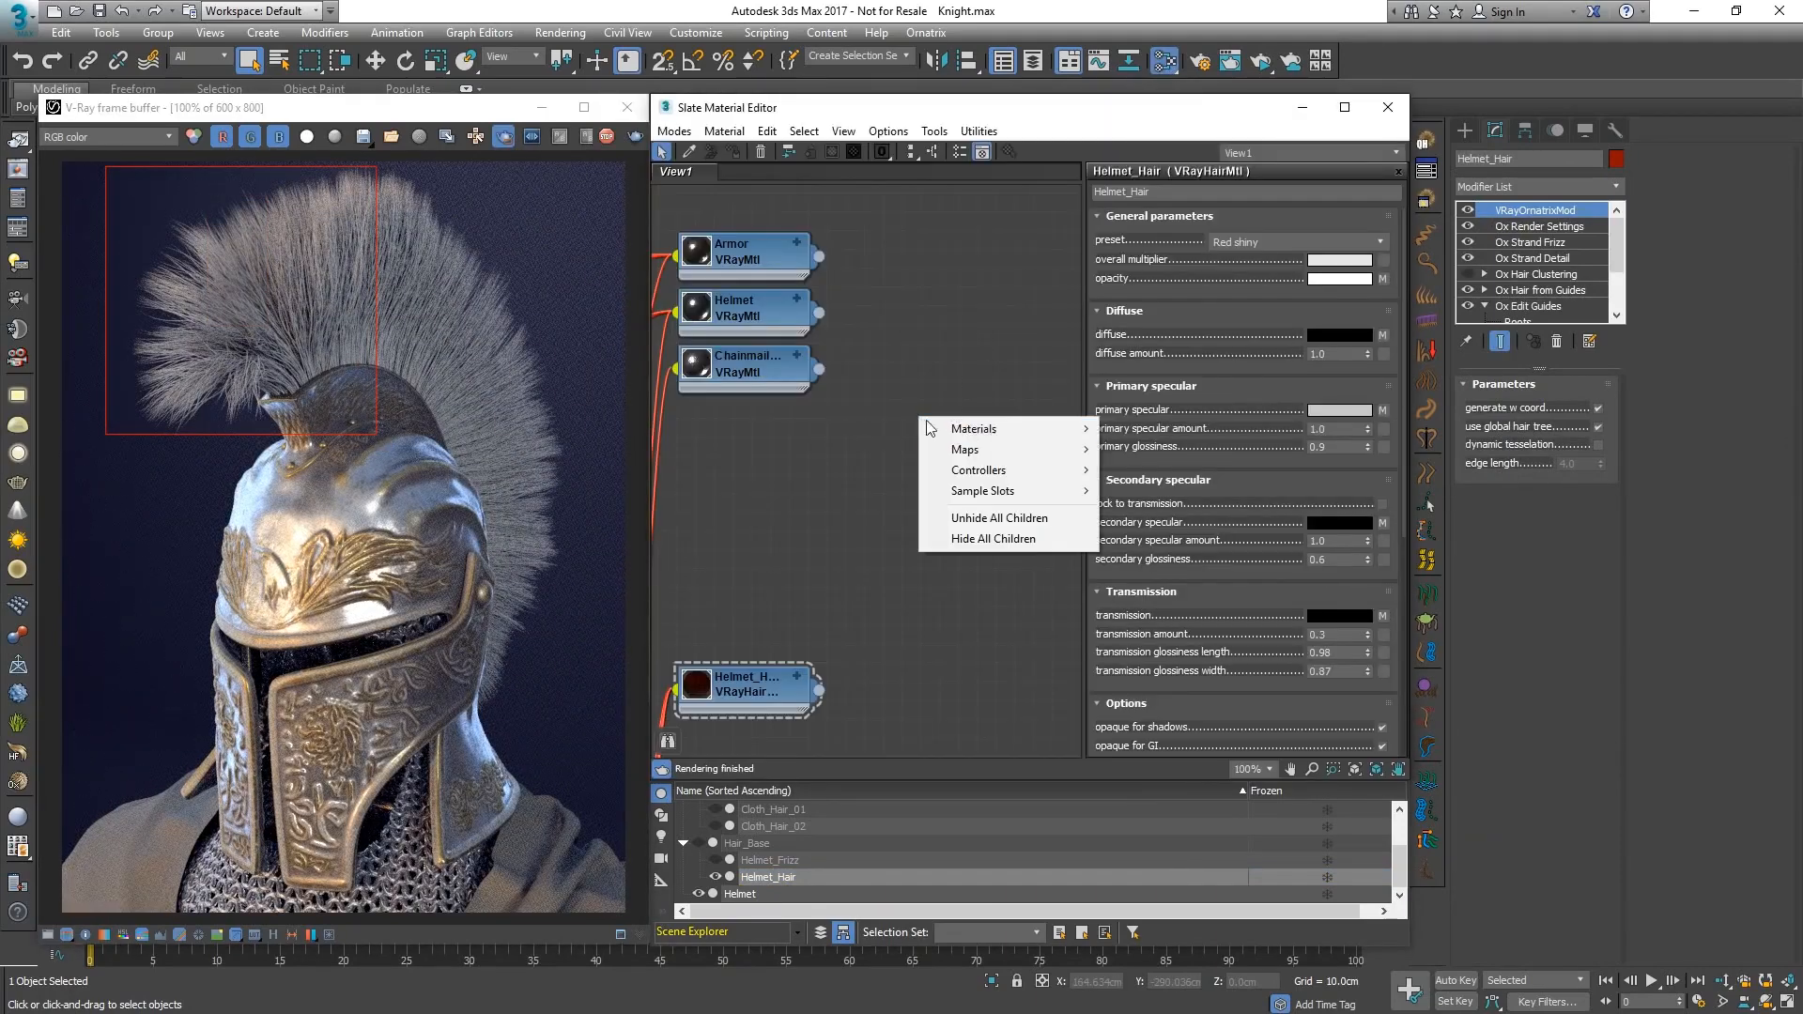
mouse_move(939, 419)
mouse_move(1127, 492)
left_click(1296, 623)
left_click_drag(912, 416, 950, 379)
right_click(957, 376)
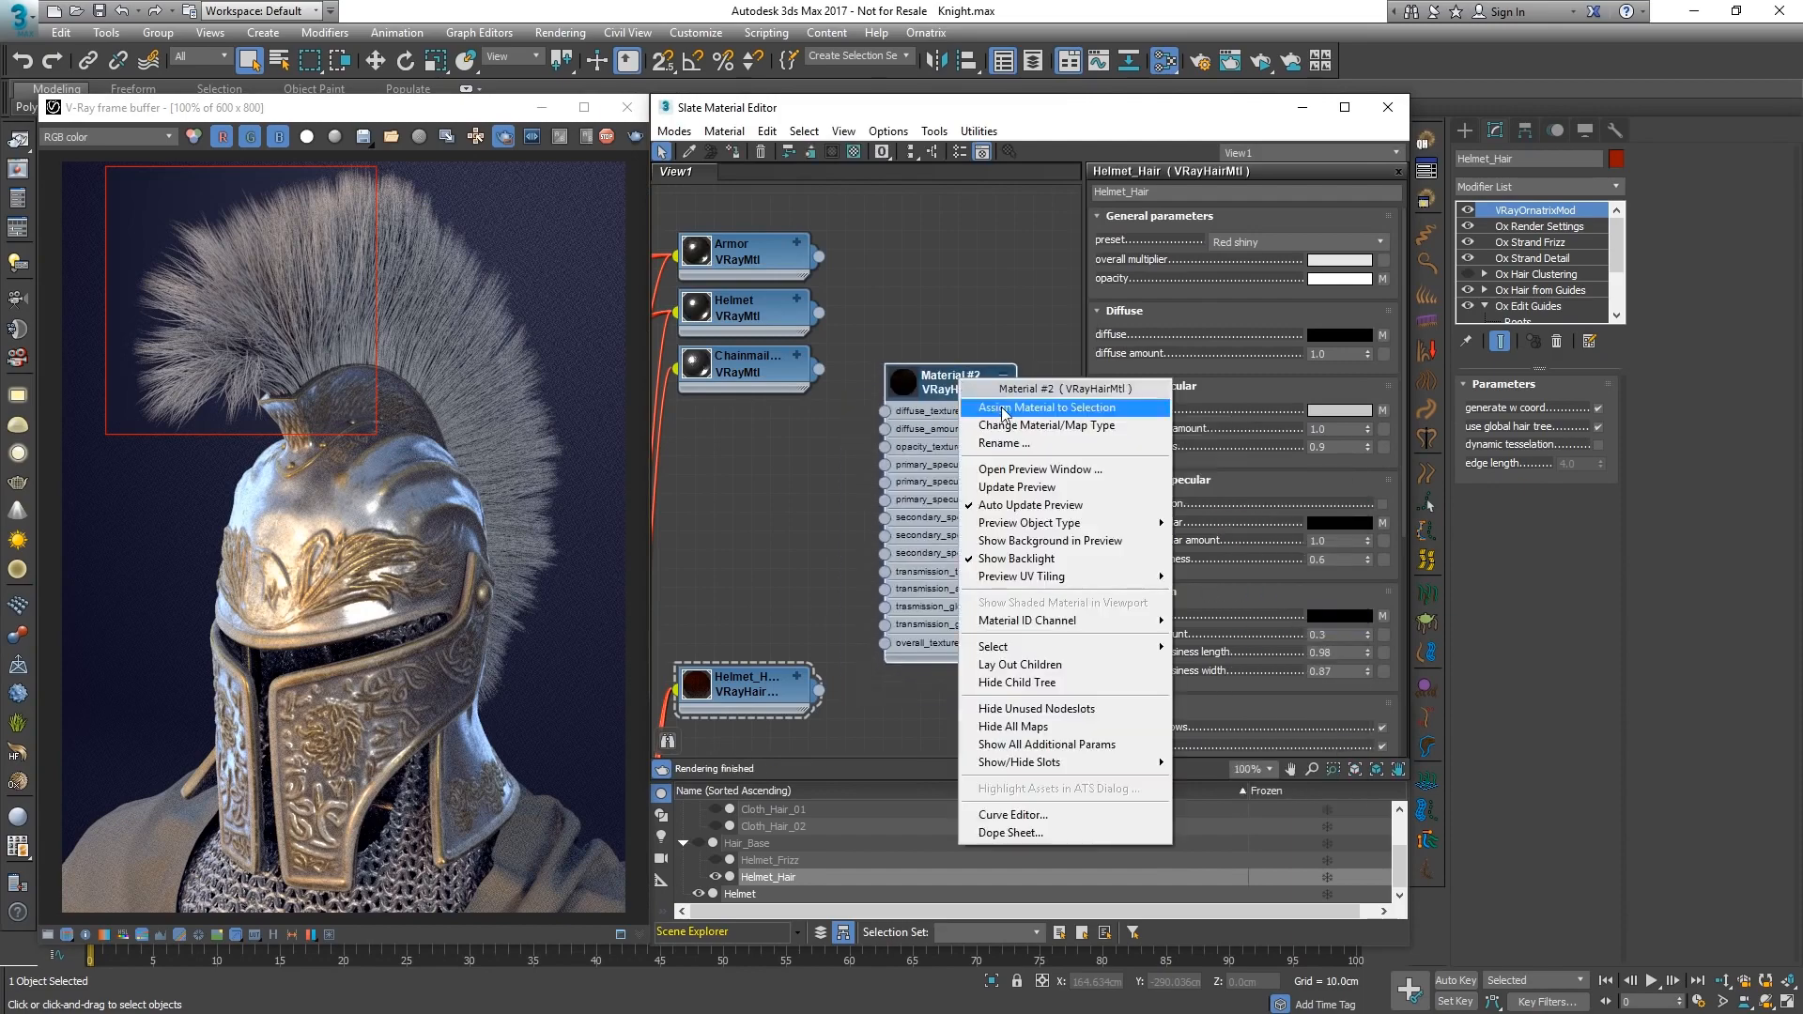
left_click(1002, 408)
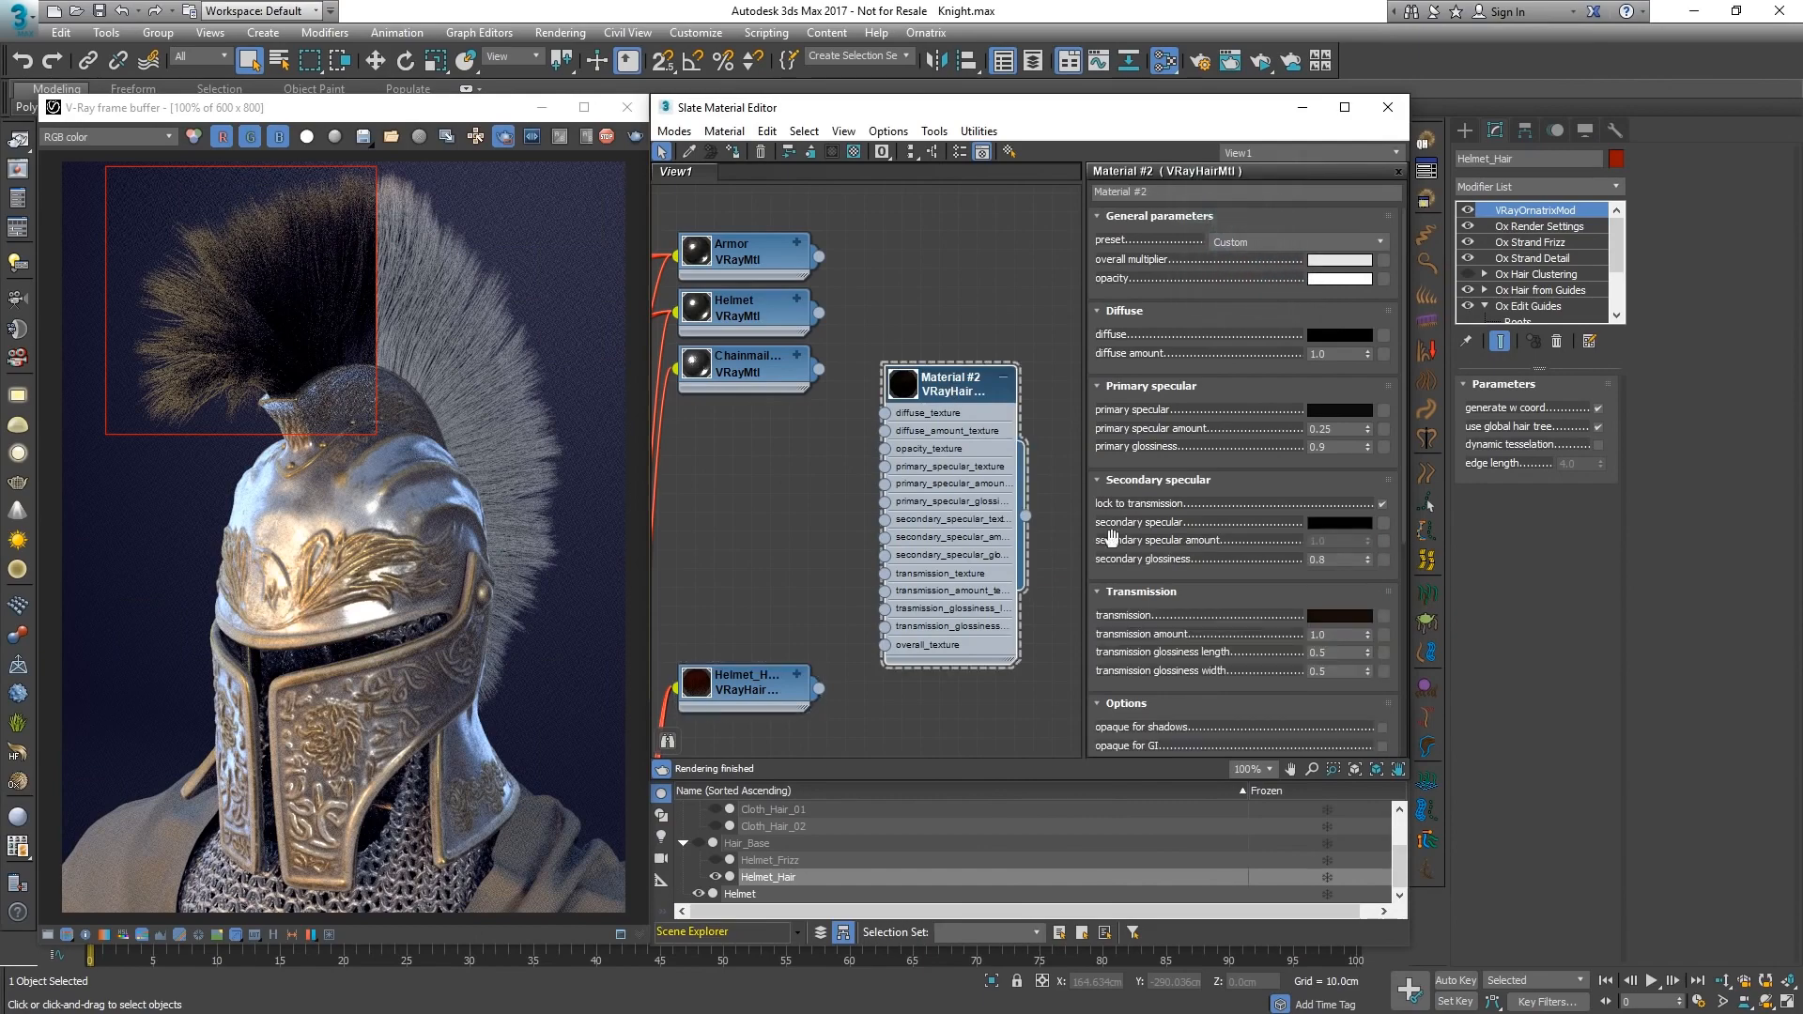
Step: Apply the White matted preset to the hair material and set its transmission color to blue, RGB 26, 95, 148
left_click(1367, 242)
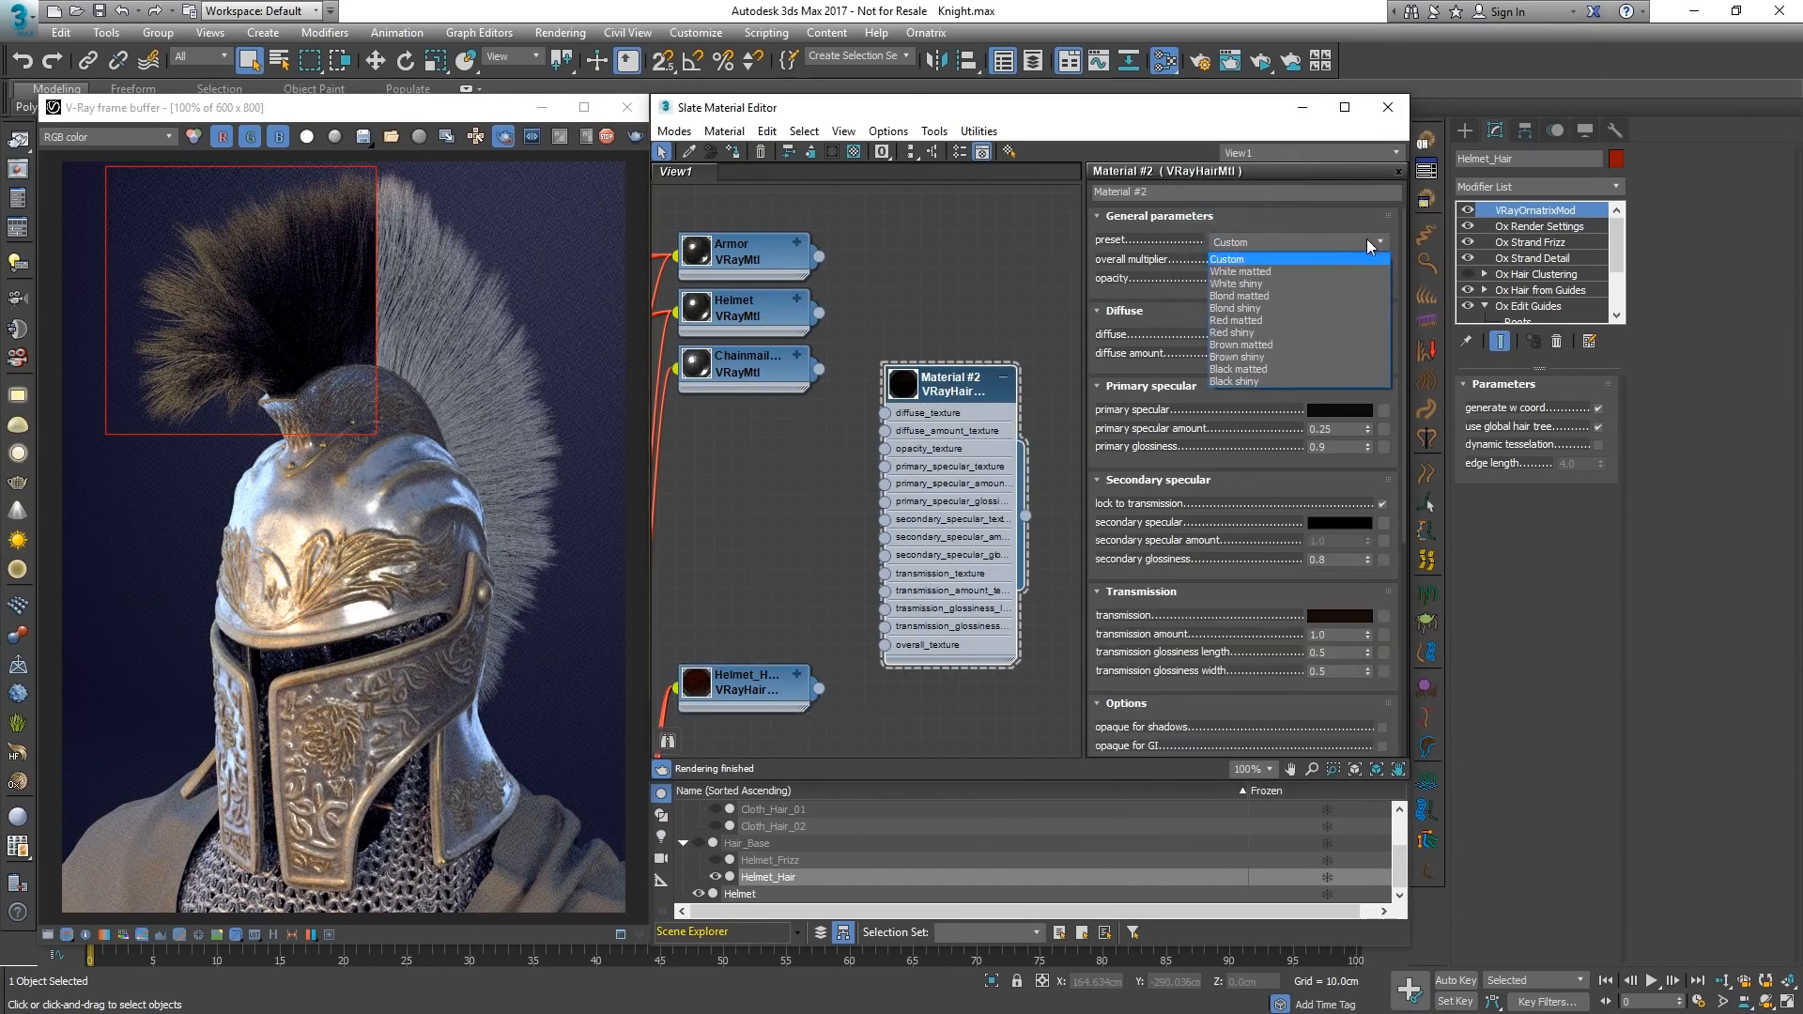
left_click(1289, 271)
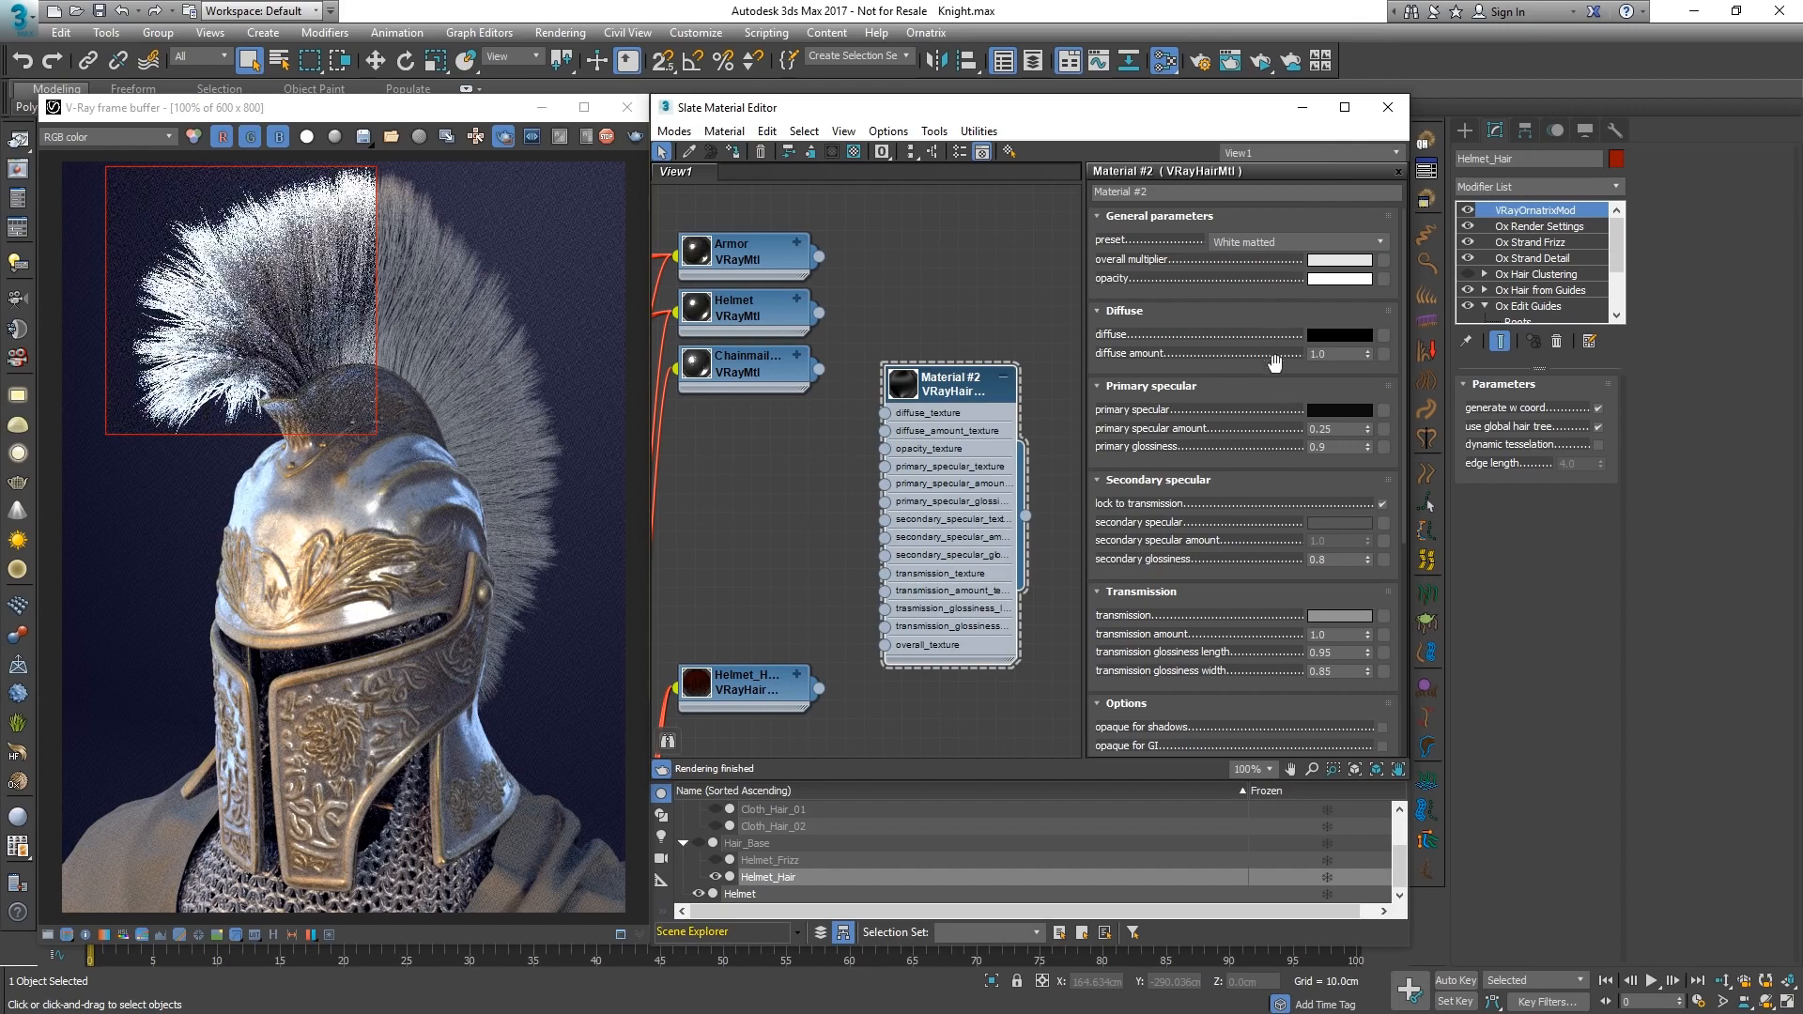
left_click(1341, 616)
left_click_drag(888, 219, 989, 222)
left_click(958, 201)
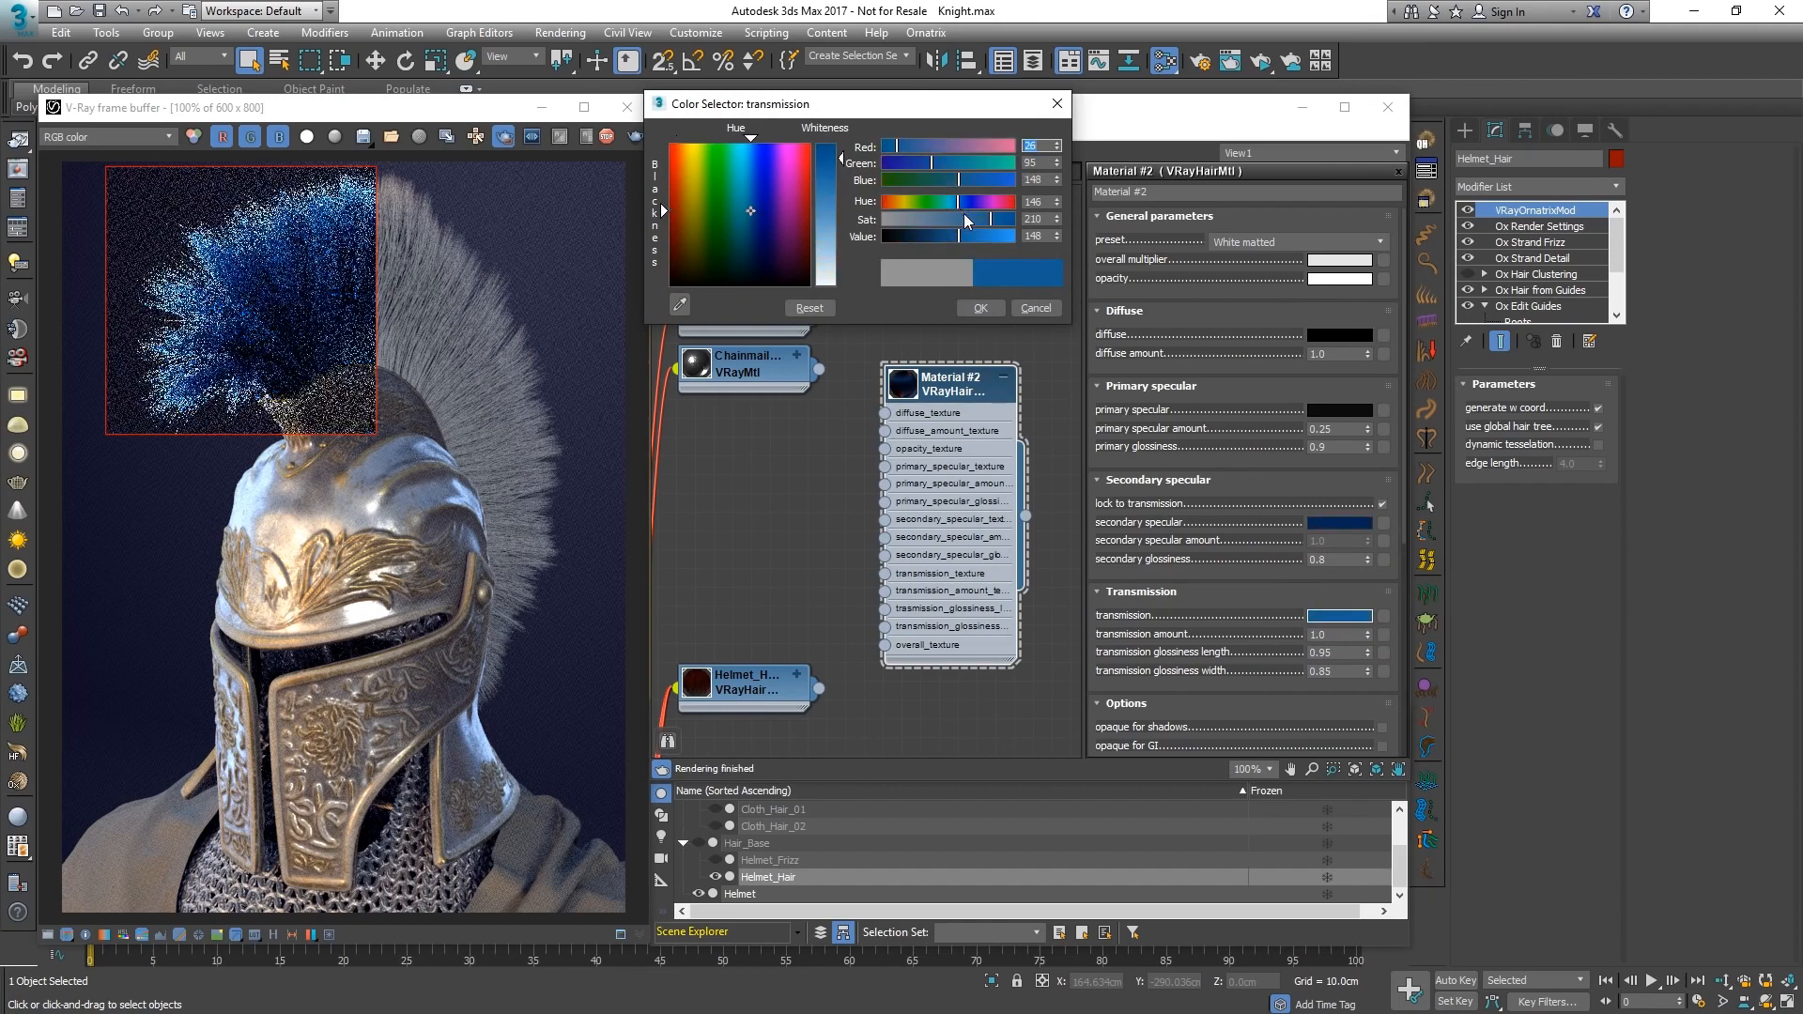
left_click(989, 312)
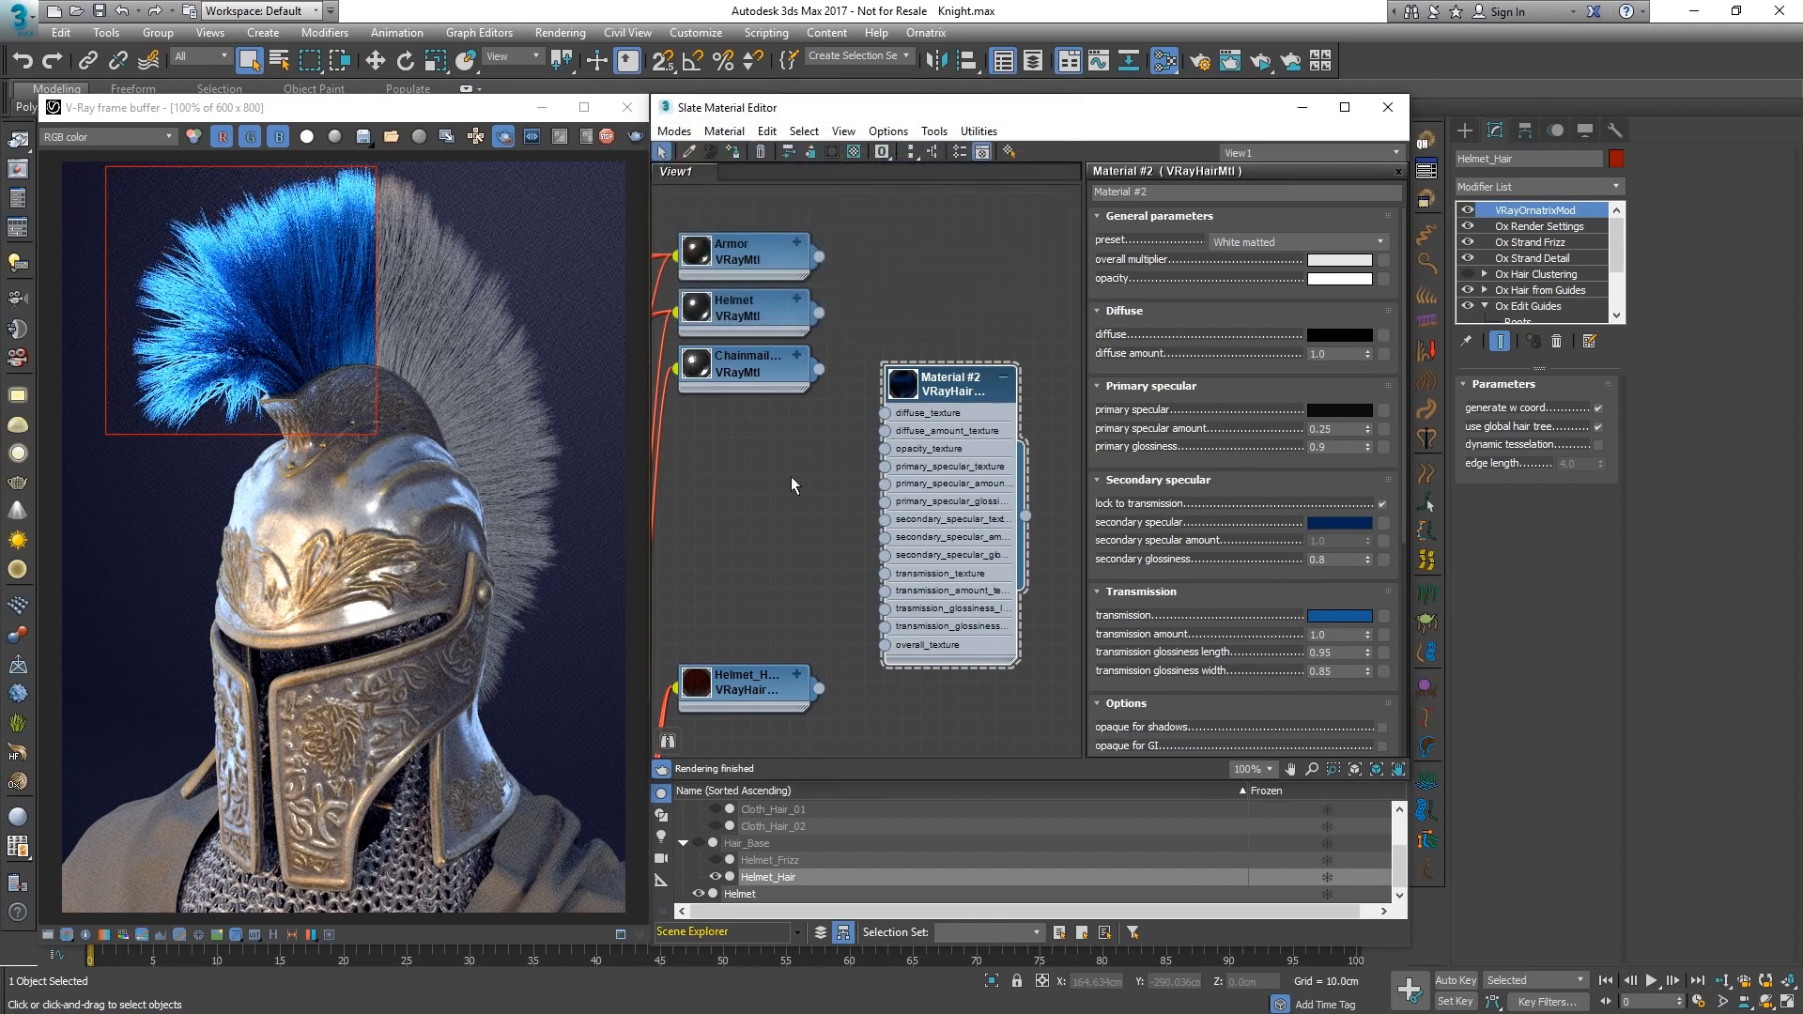
Step: Add a VRayHairInfoTex map, connect it to the hair material's transmission texture and open the map's parameters
right_click(751, 498)
mouse_move(870, 527)
mouse_move(1009, 590)
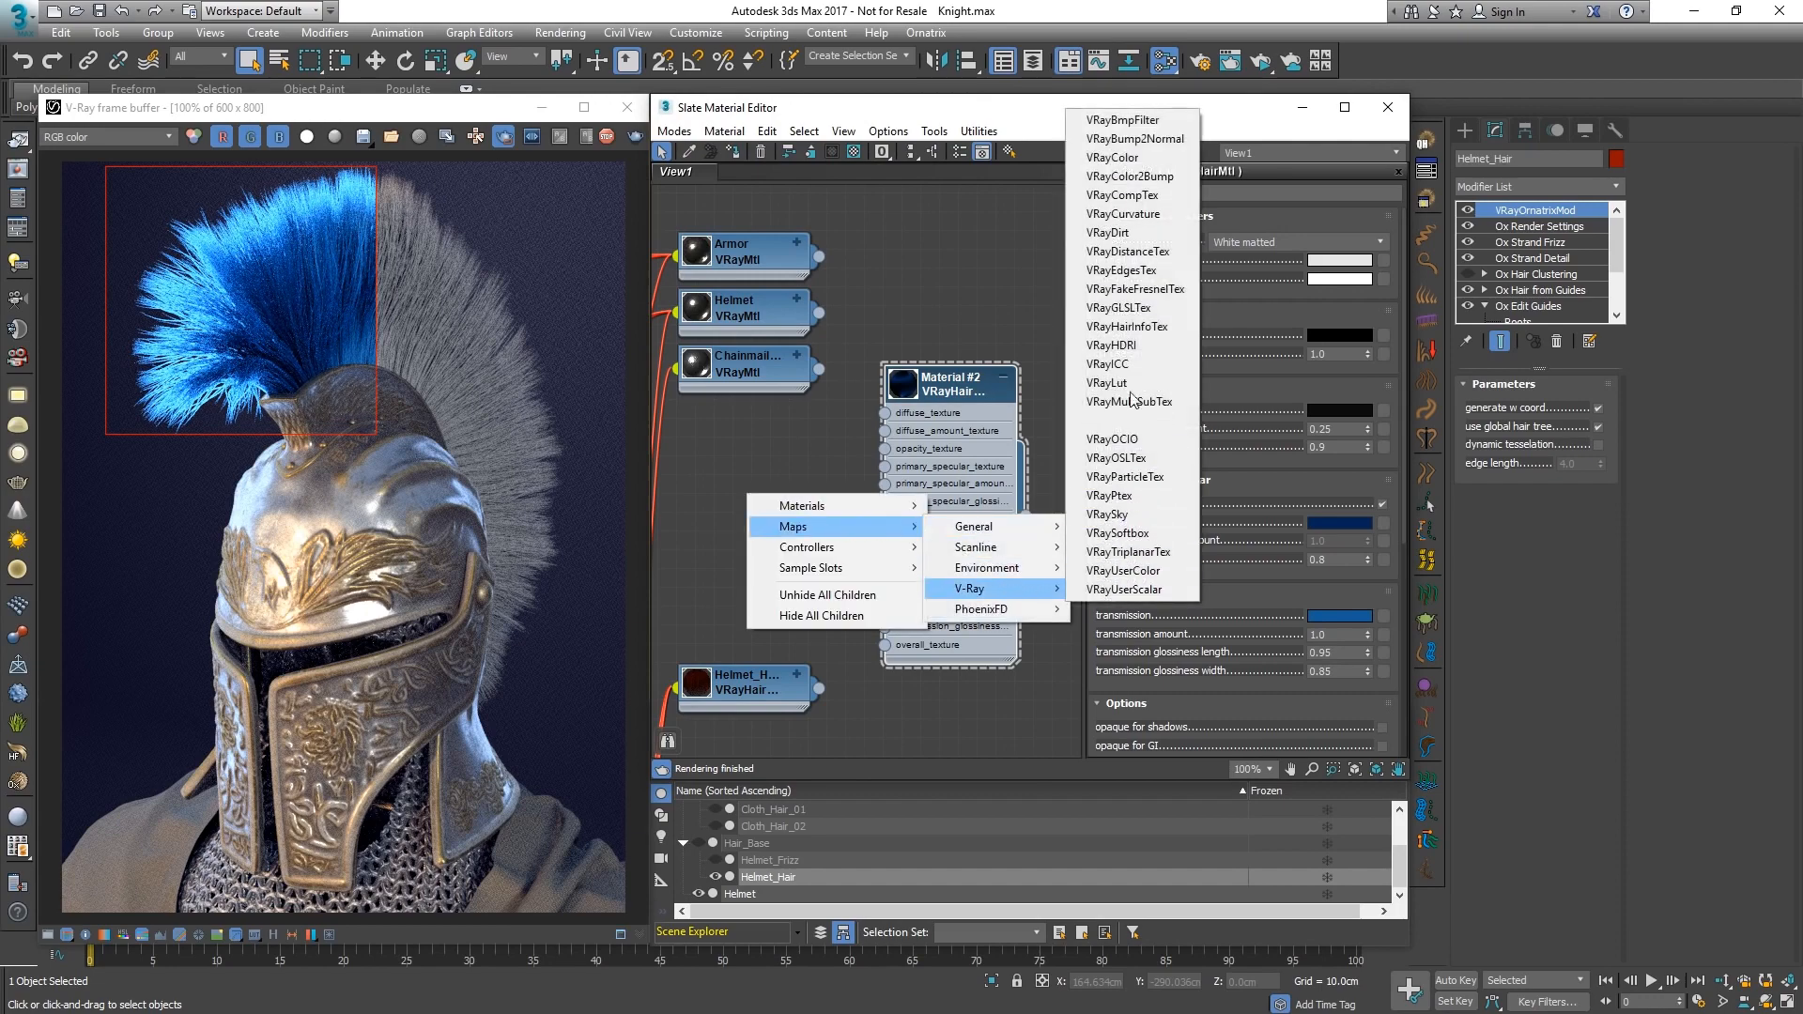
left_click(1127, 327)
left_click_drag(763, 507, 845, 609)
double_click(769, 572)
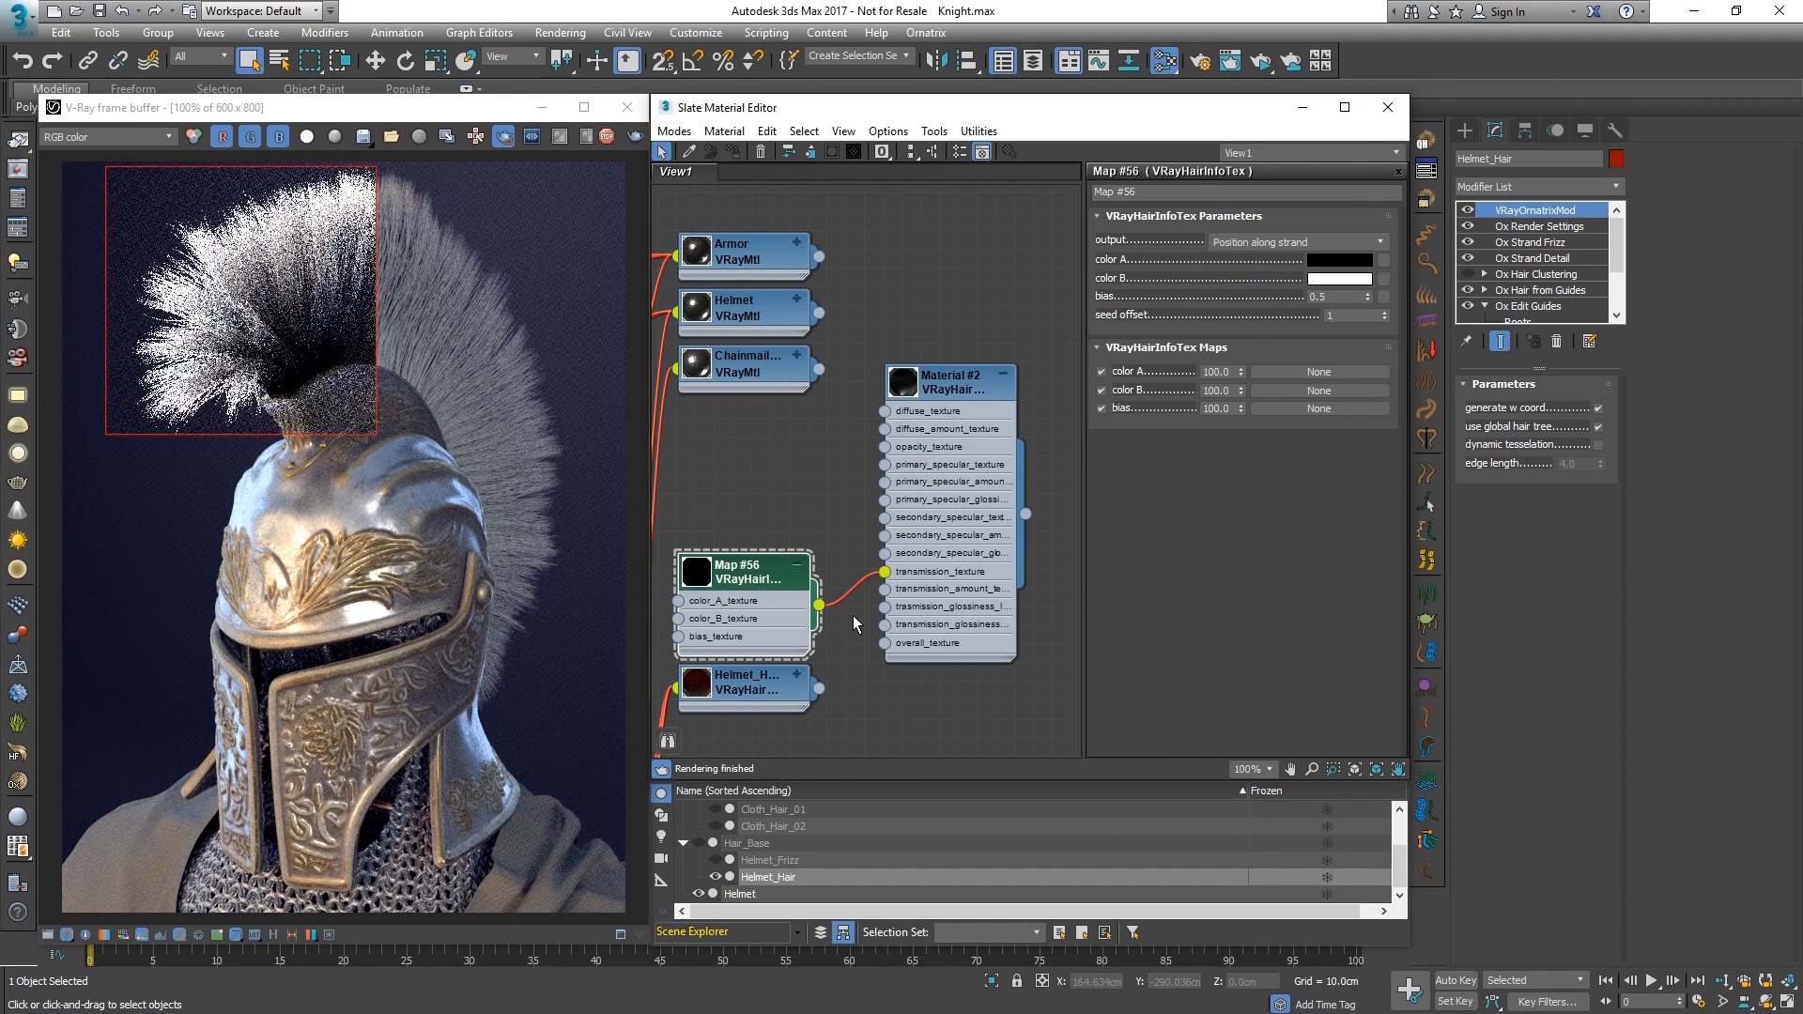
Step: Set the hair info map's color A to red, RGB 194, 31, 31, and color B to blue, RGB 31, 89, 194
left_click(1343, 261)
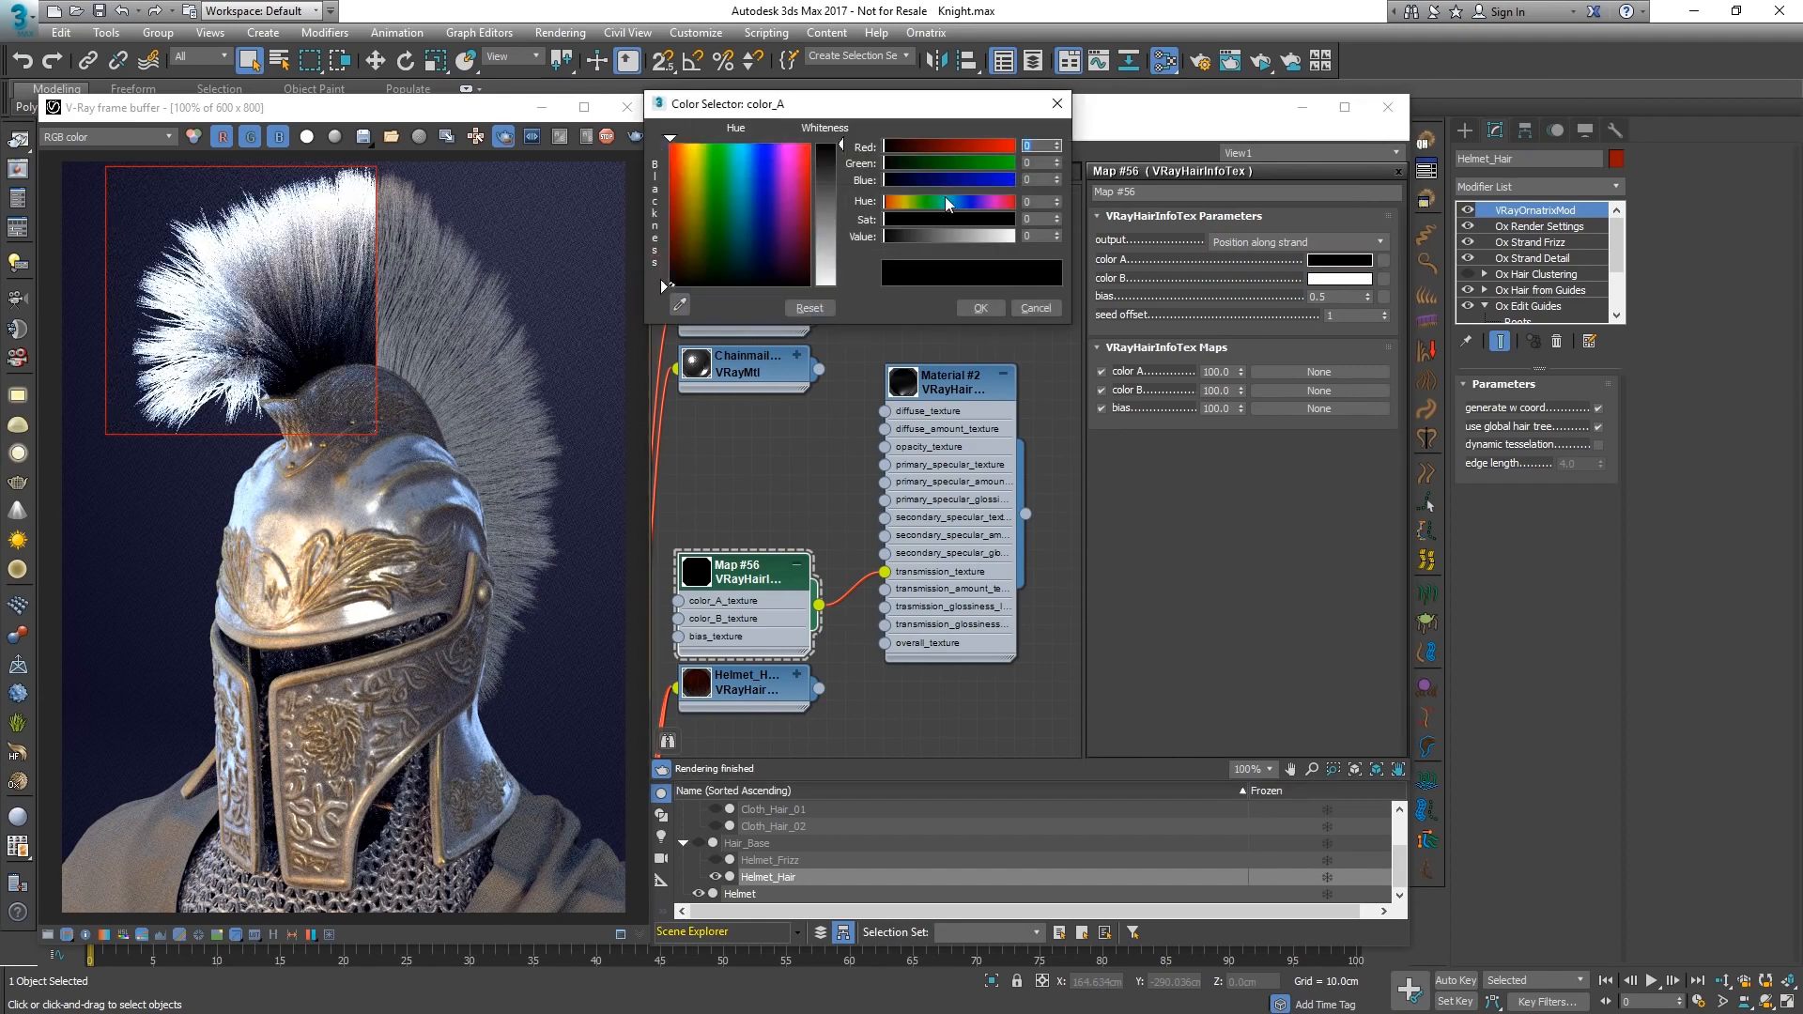
left_click(985, 237)
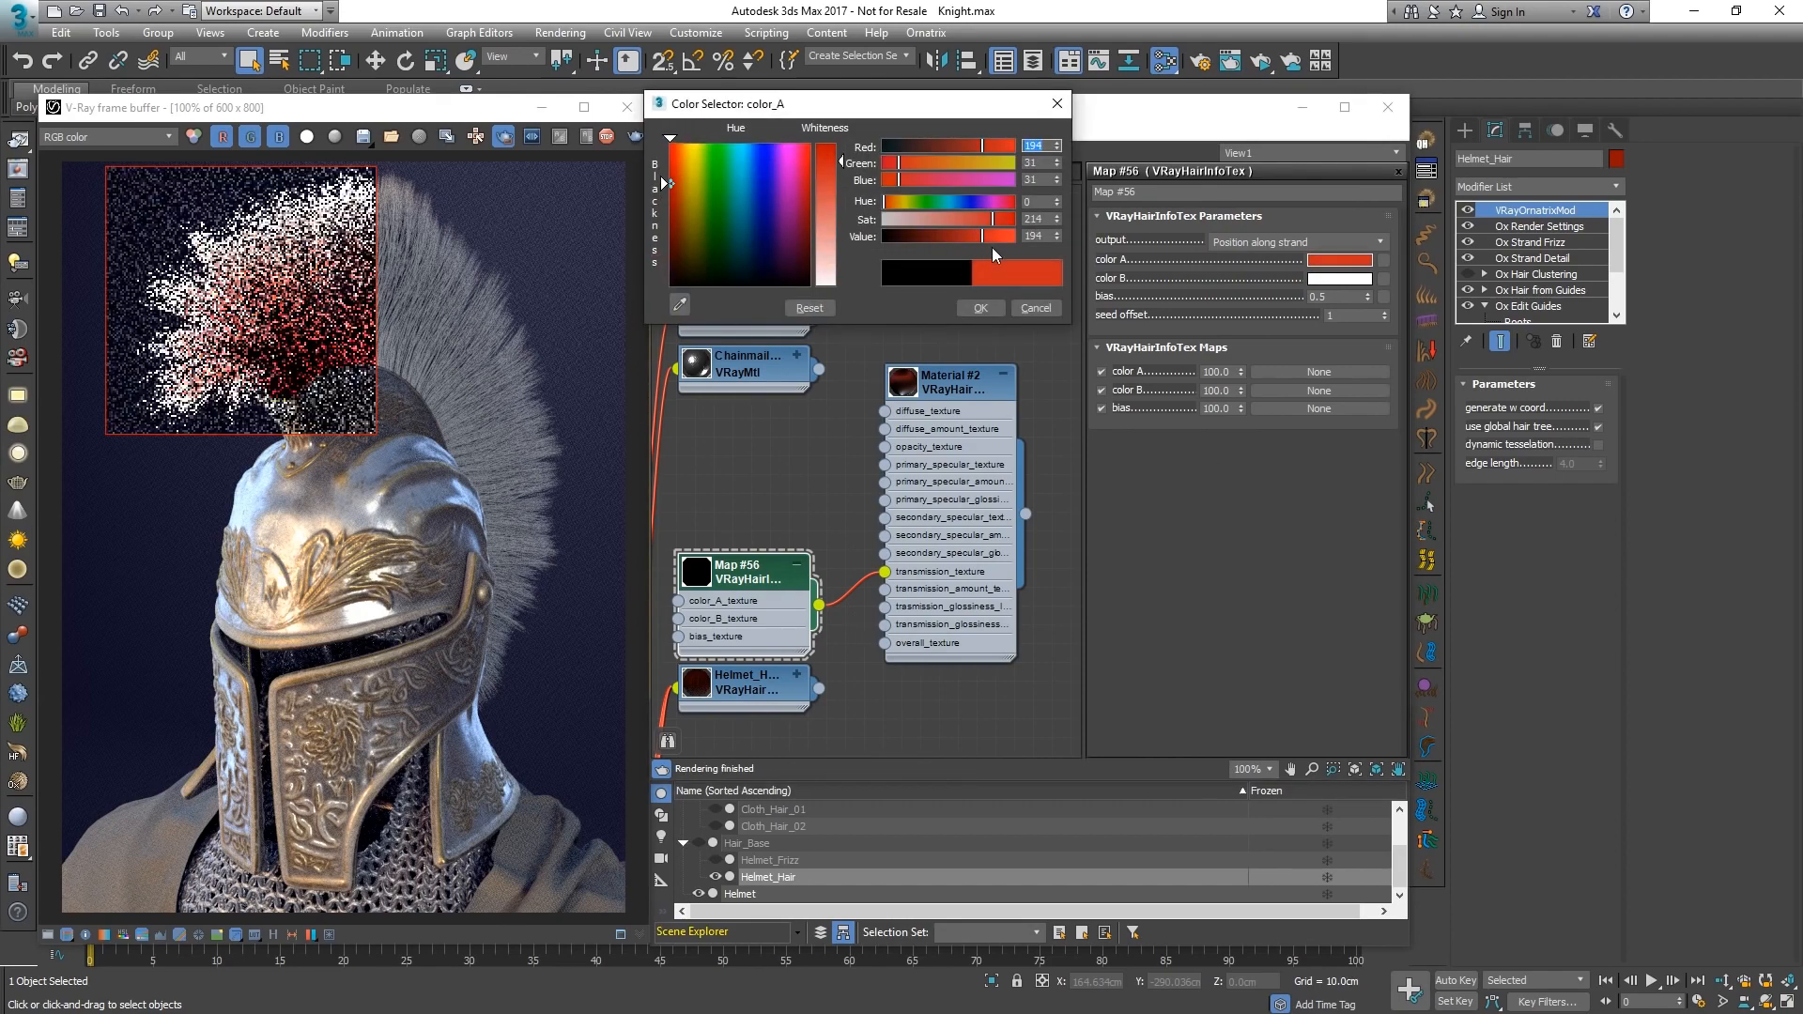
left_click(1324, 278)
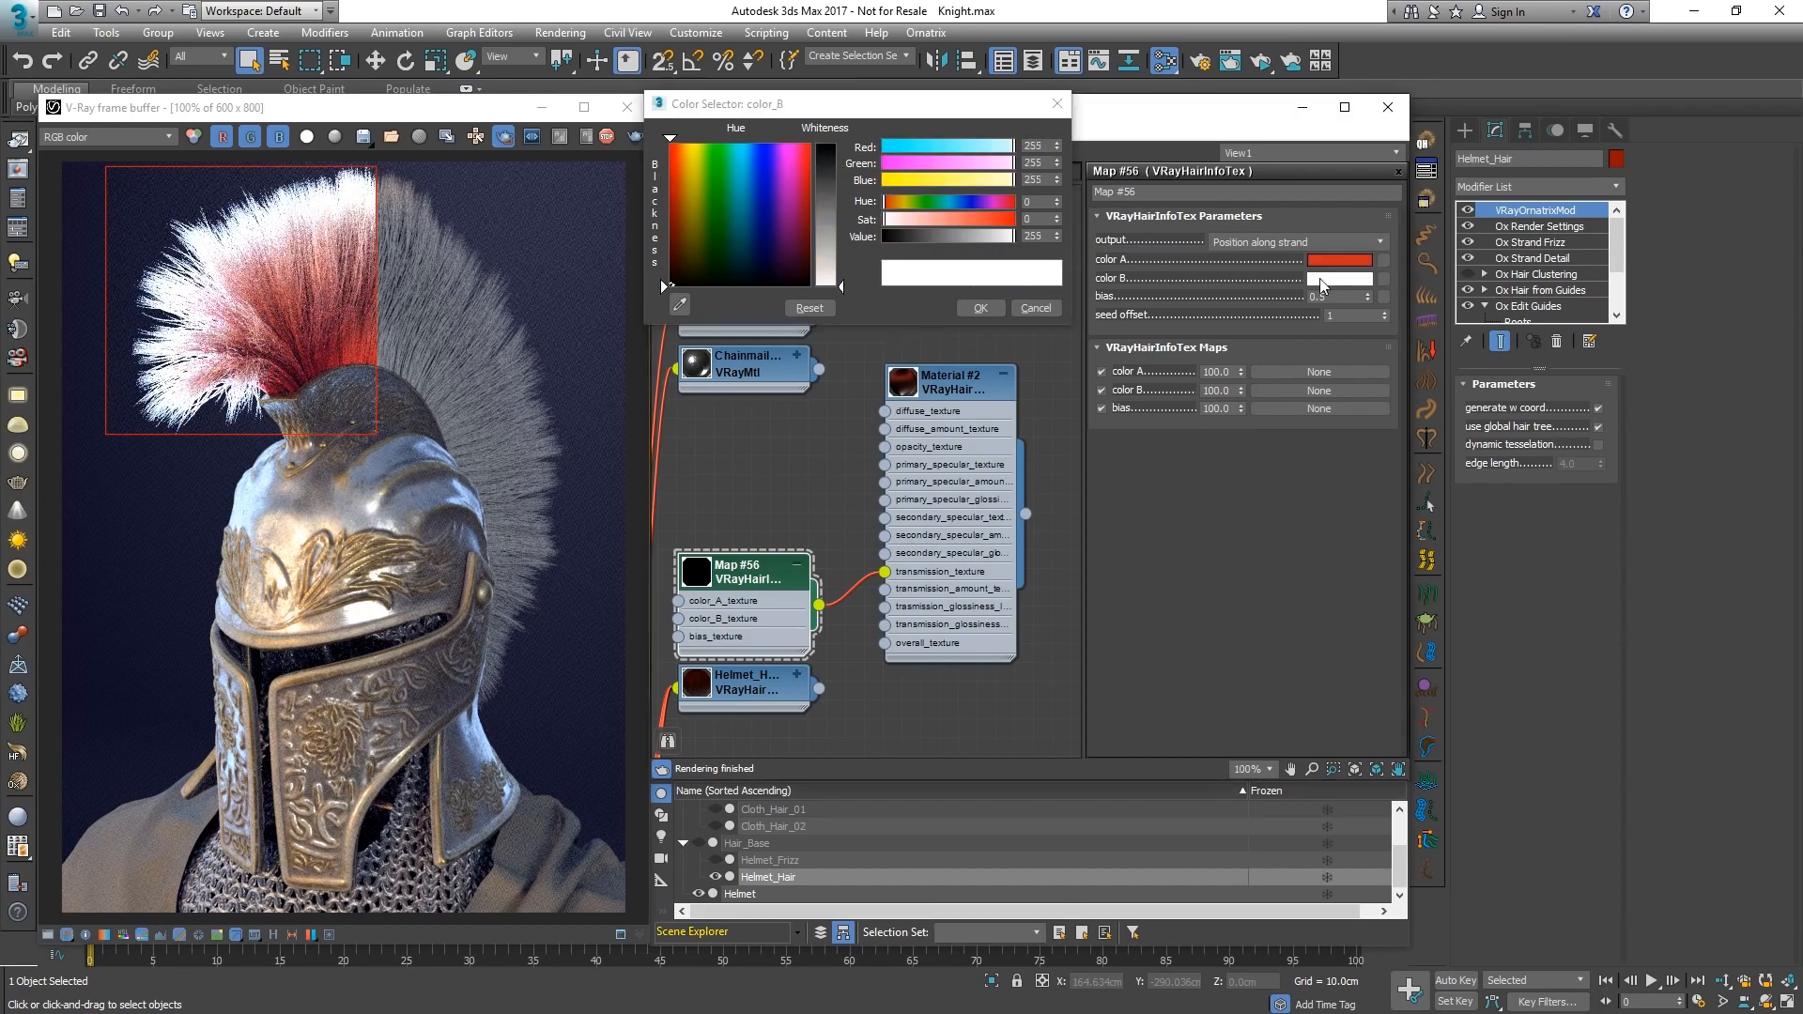
left_click_drag(950, 206, 961, 206)
left_click(993, 220)
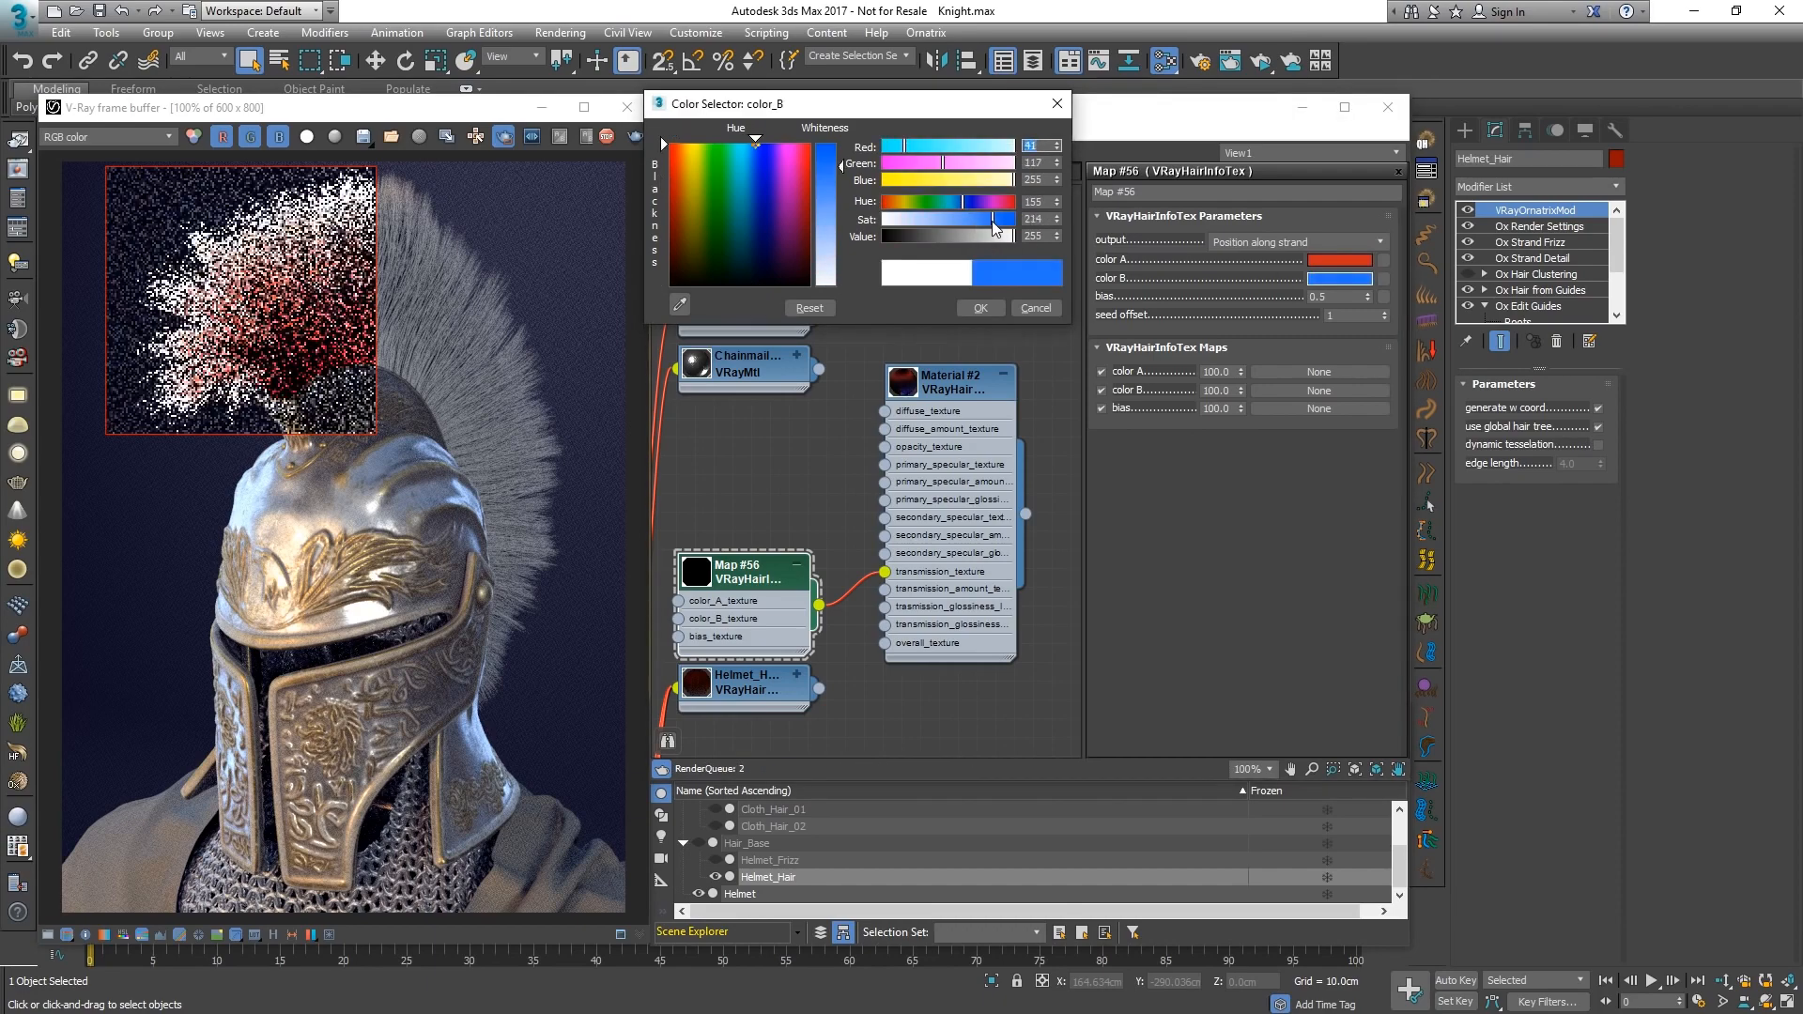
left_click(983, 238)
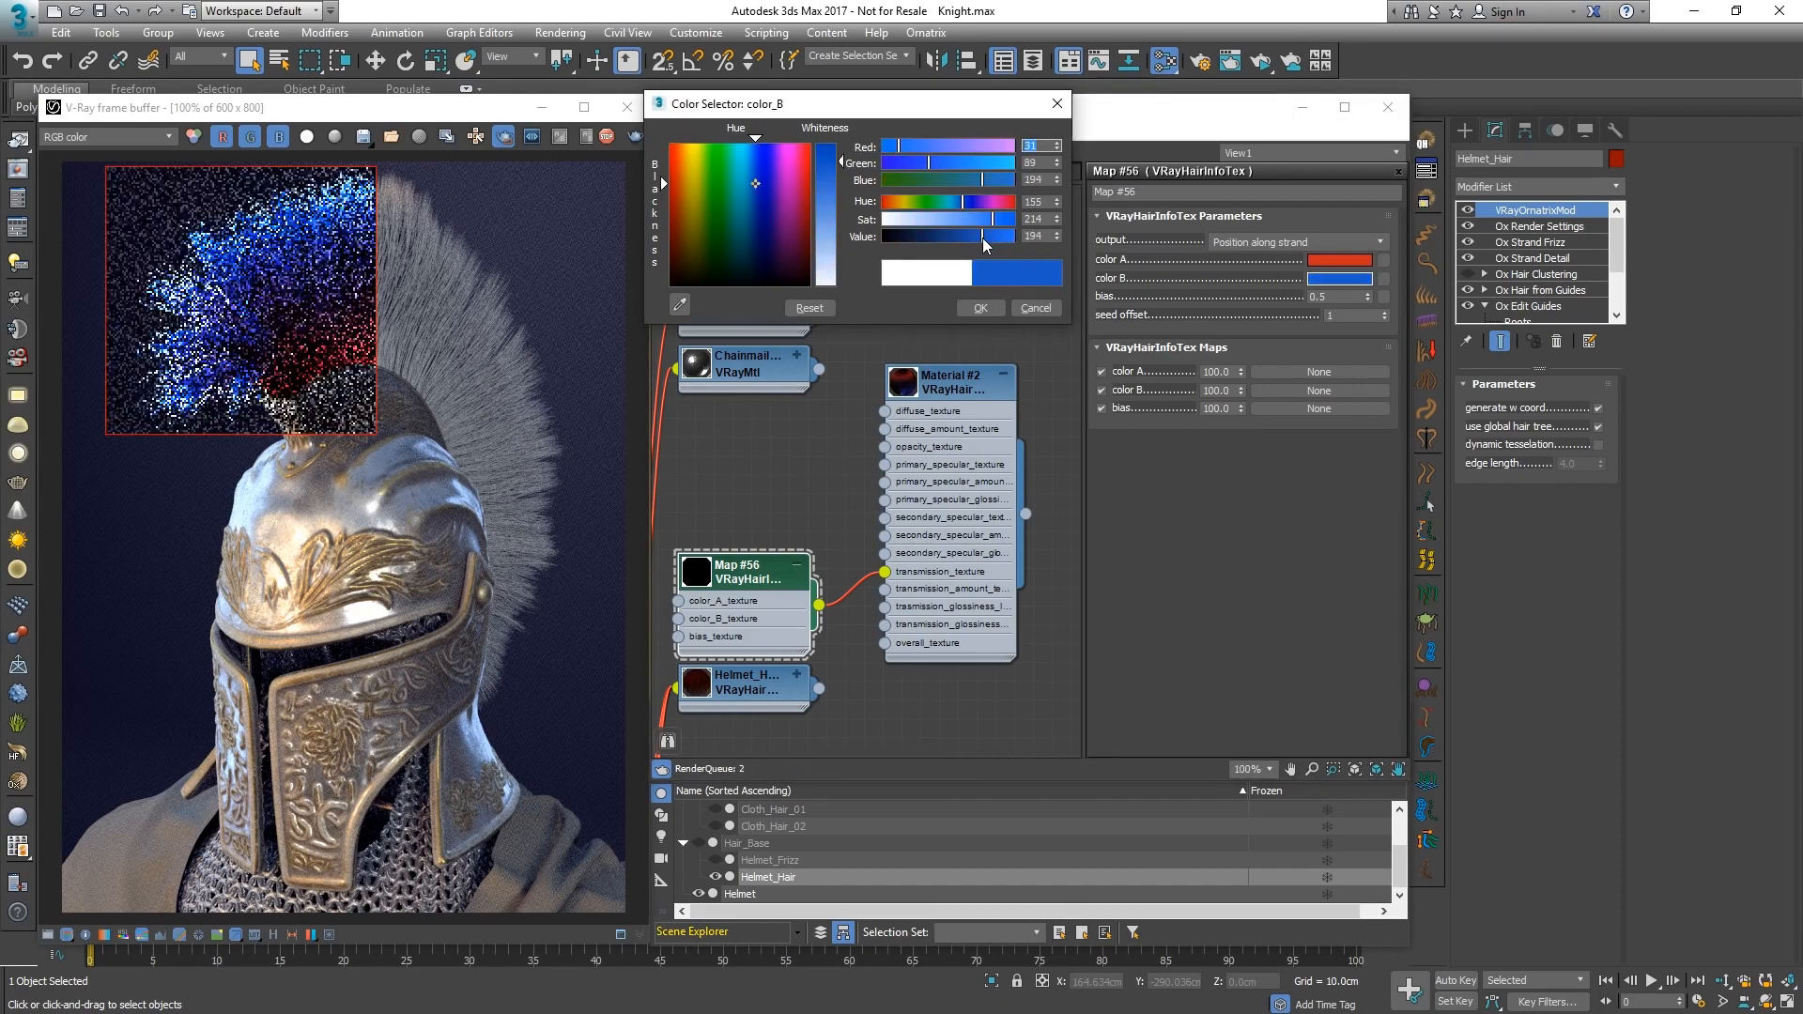
left_click(989, 306)
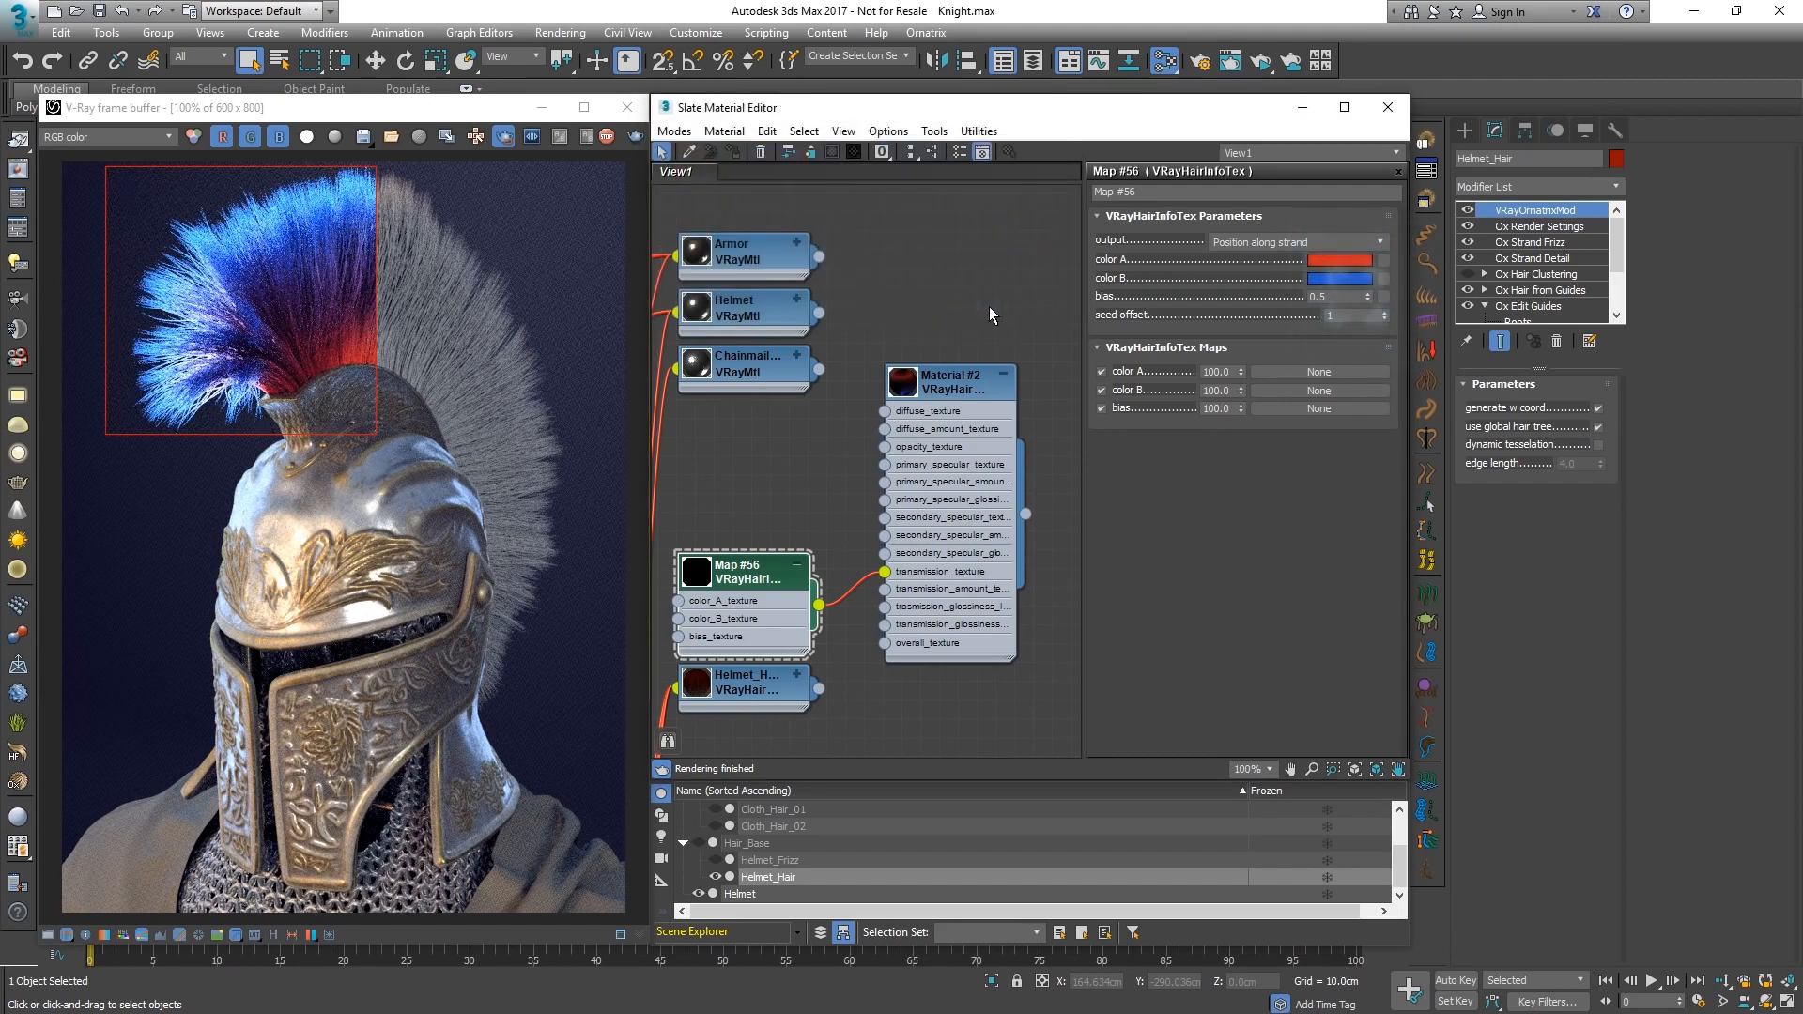
Step: Test the hair info map's bias at 0.2 and at 0.8
left_click(1368, 301)
left_click(1368, 301)
left_click(1367, 300)
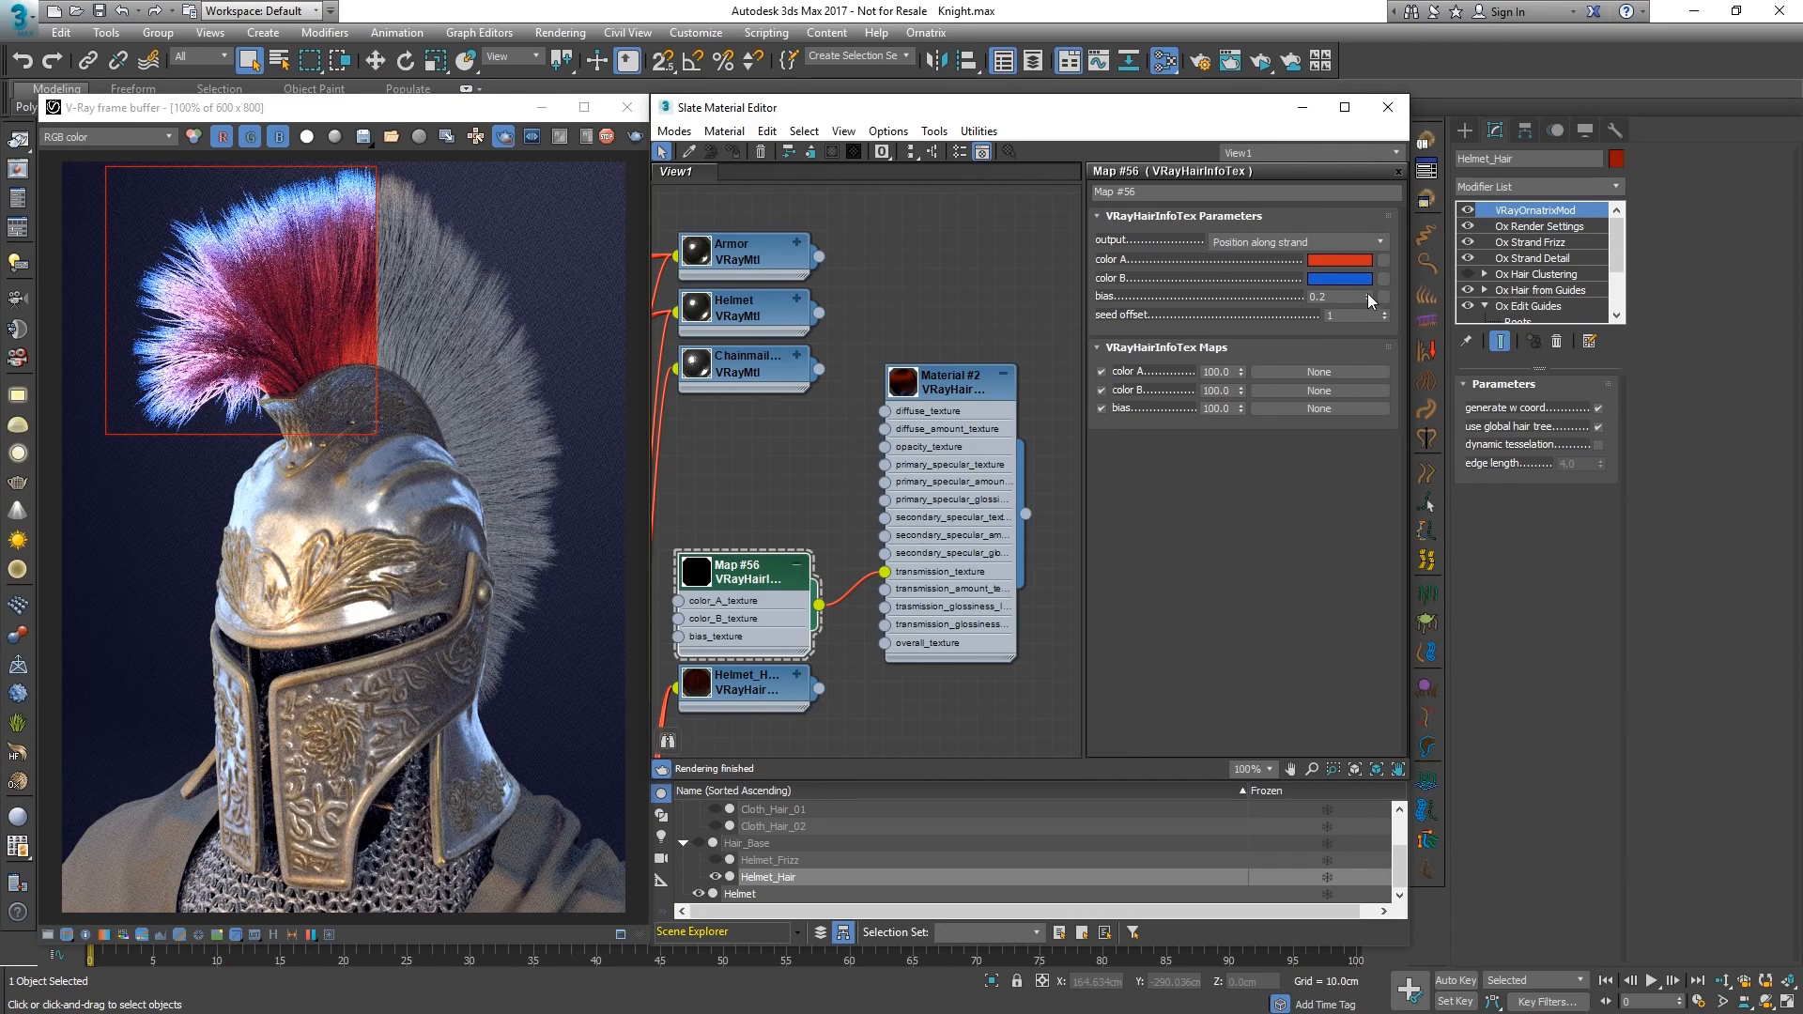
left_click(1367, 294)
left_click(1367, 293)
left_click(1368, 293)
left_click(1368, 293)
left_click(1368, 293)
left_click(1367, 293)
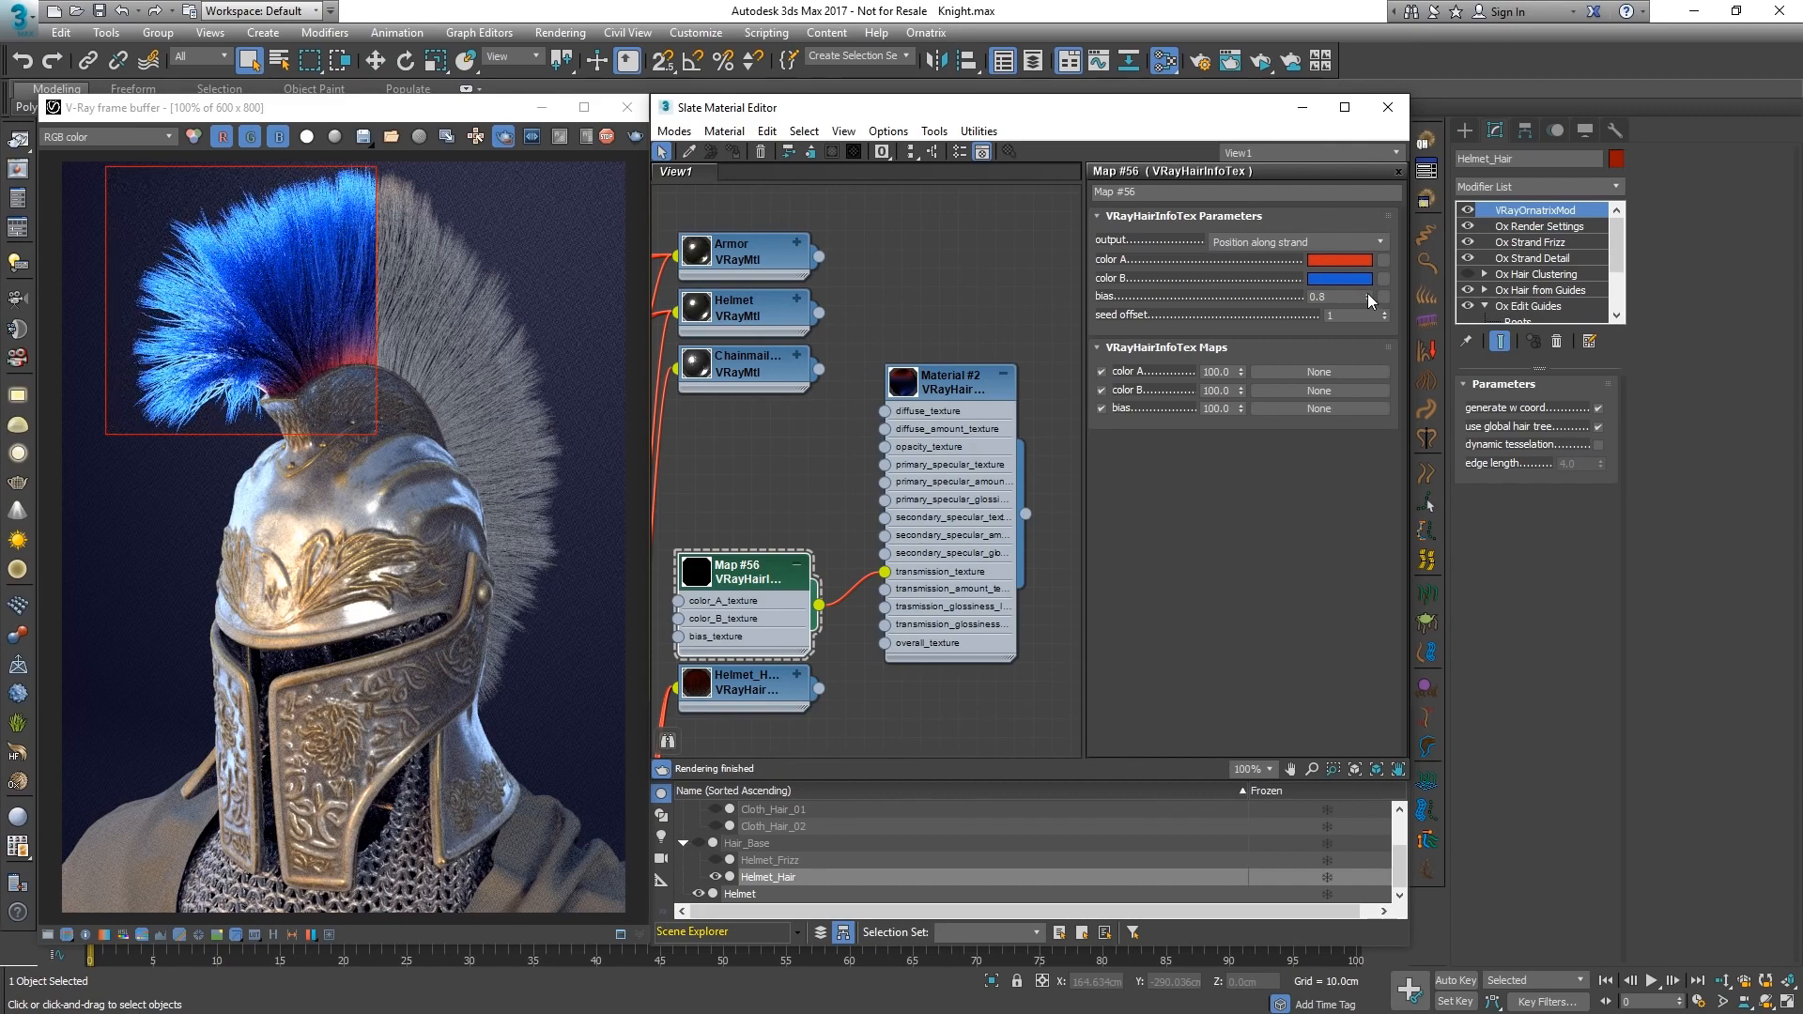
Step: Set the transmission hair info map's output to Random by strand index and its bias to 0.3
left_click(1296, 241)
left_click(1286, 266)
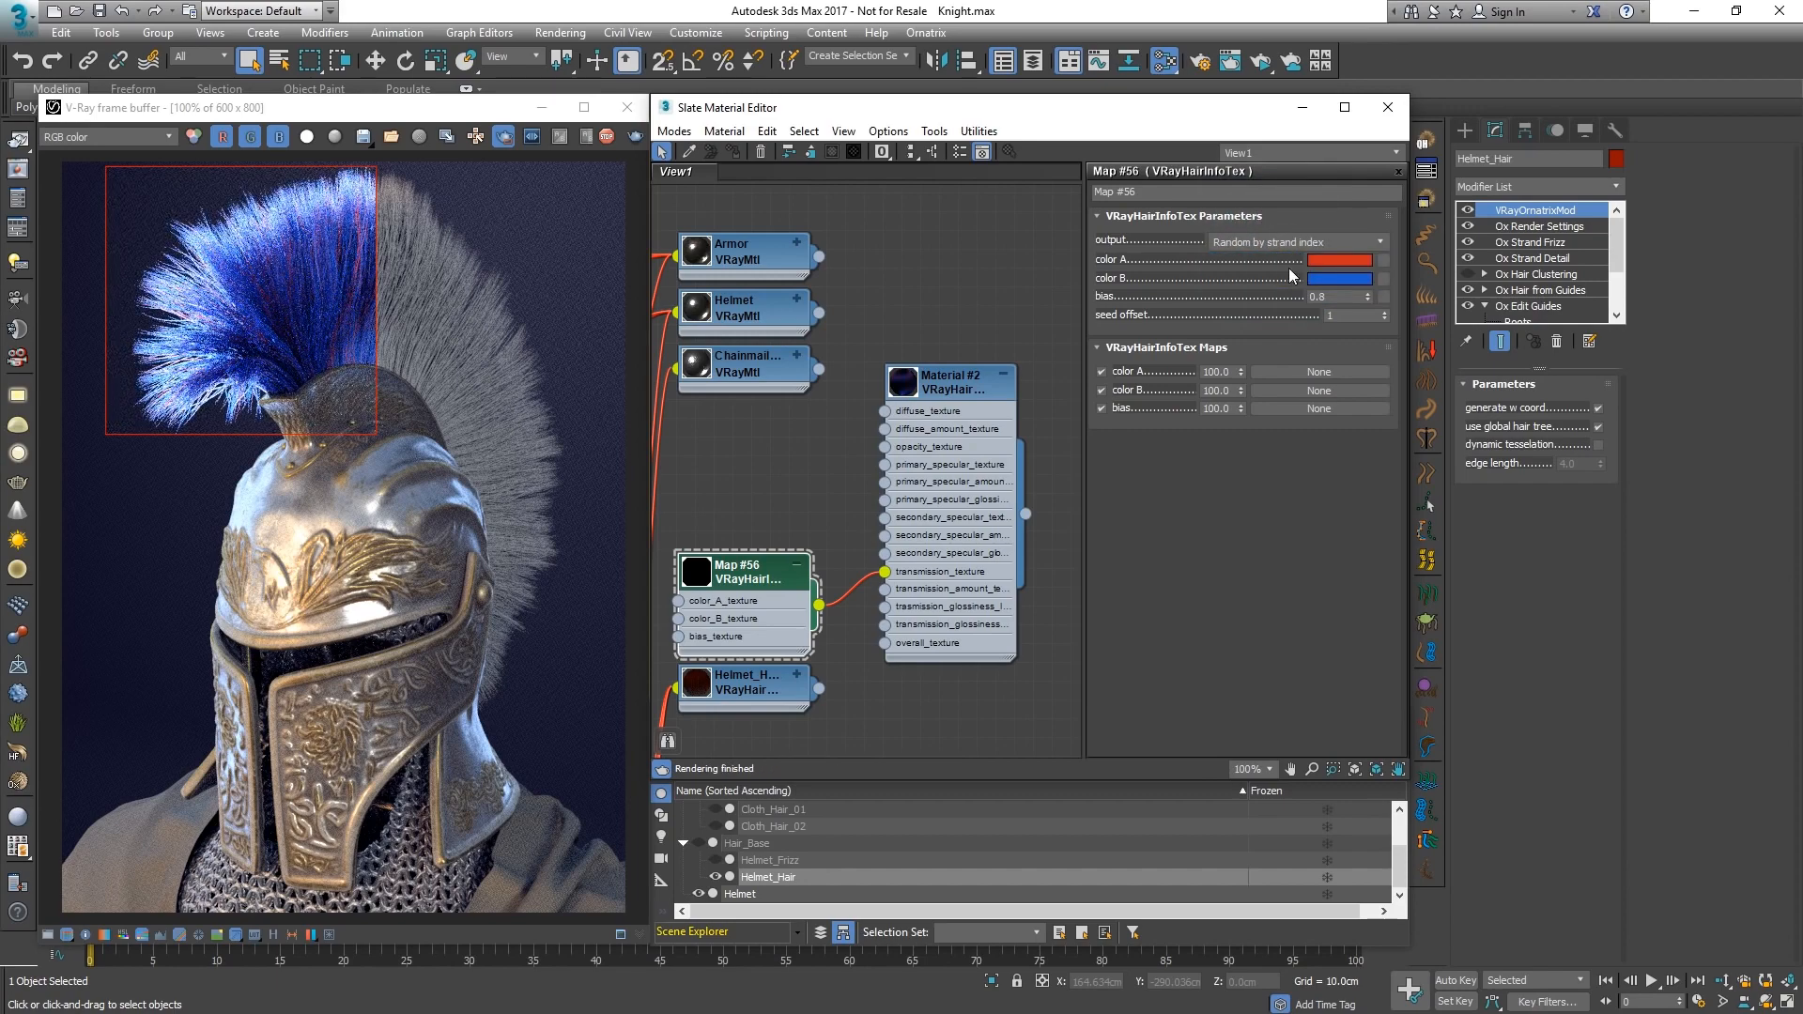
left_click(1368, 300)
left_click(1368, 300)
left_click(1368, 301)
left_click(1368, 301)
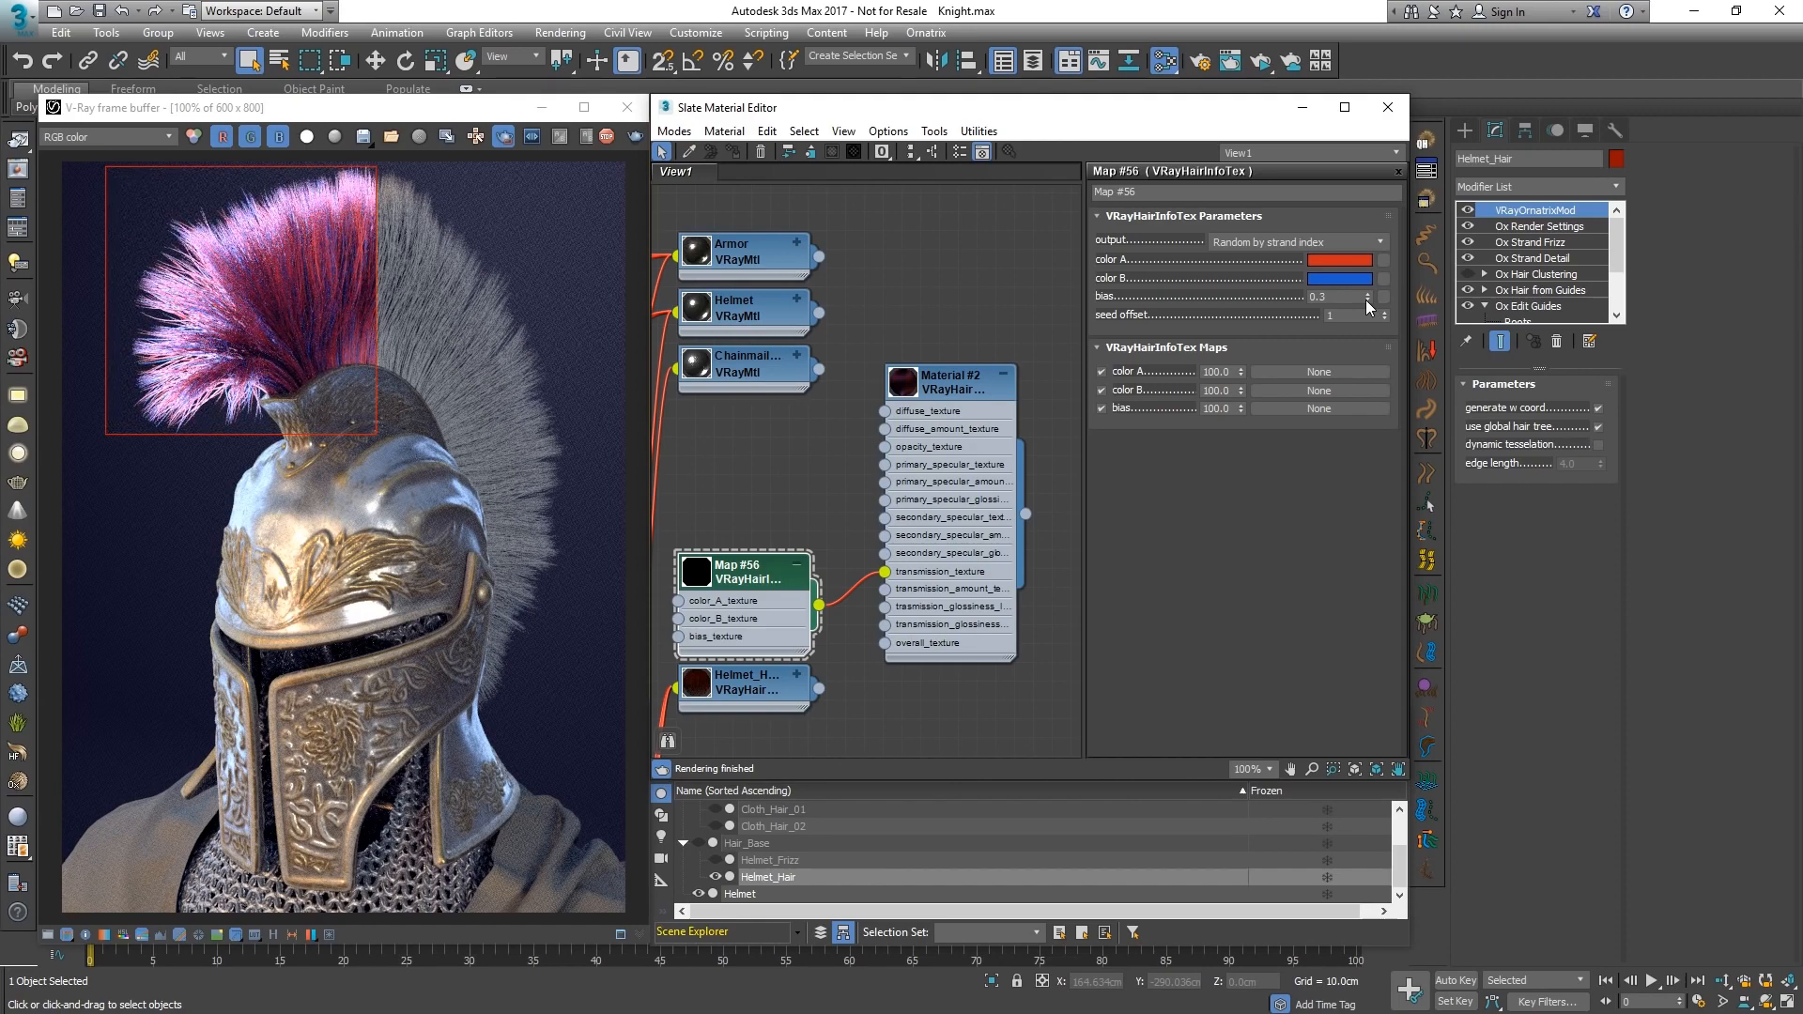
Step: Duplicate the VRayHairInfoTex map and set the copy's output to Position along strand
left_click_drag(759, 574, 754, 461, "shift")
double_click(754, 461)
left_click(1321, 243)
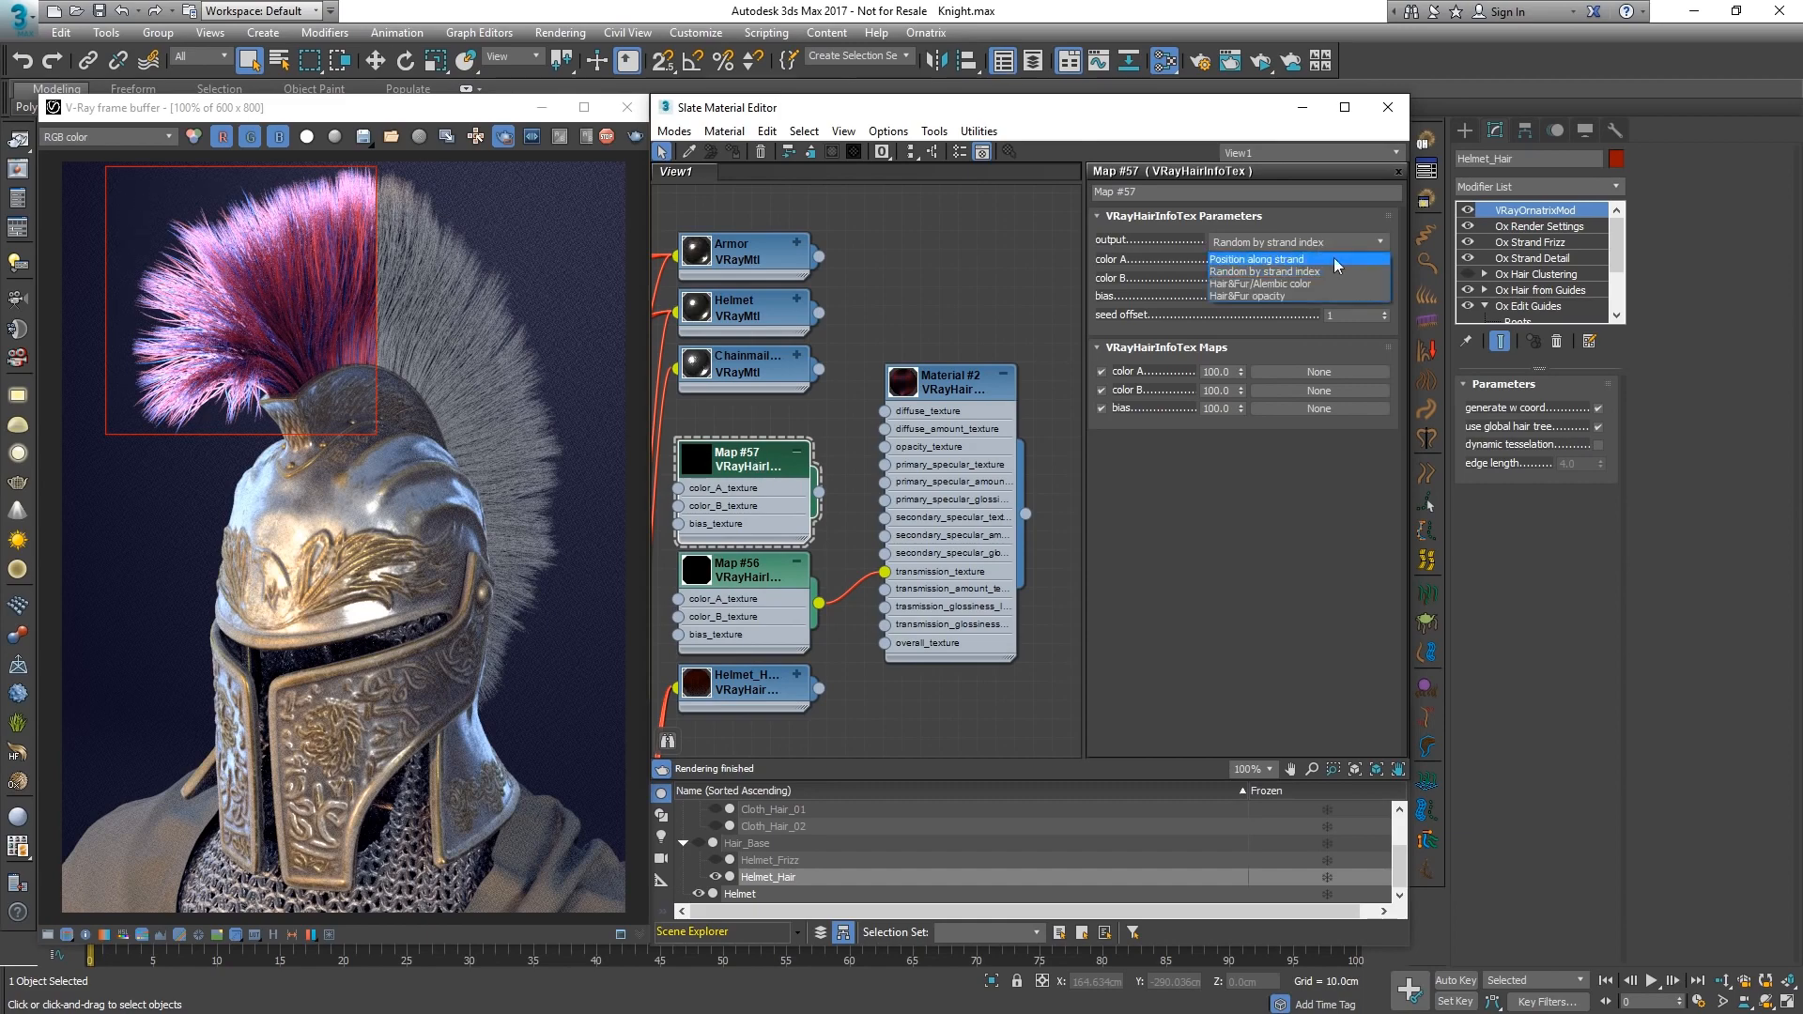
left_click(1335, 262)
Step: Set the copied map's color A to white and color B to black, and connect it to the hair material's opacity texture
left_click(1335, 260)
left_click_drag(935, 231, 883, 236)
left_click(1339, 279)
left_click(908, 449)
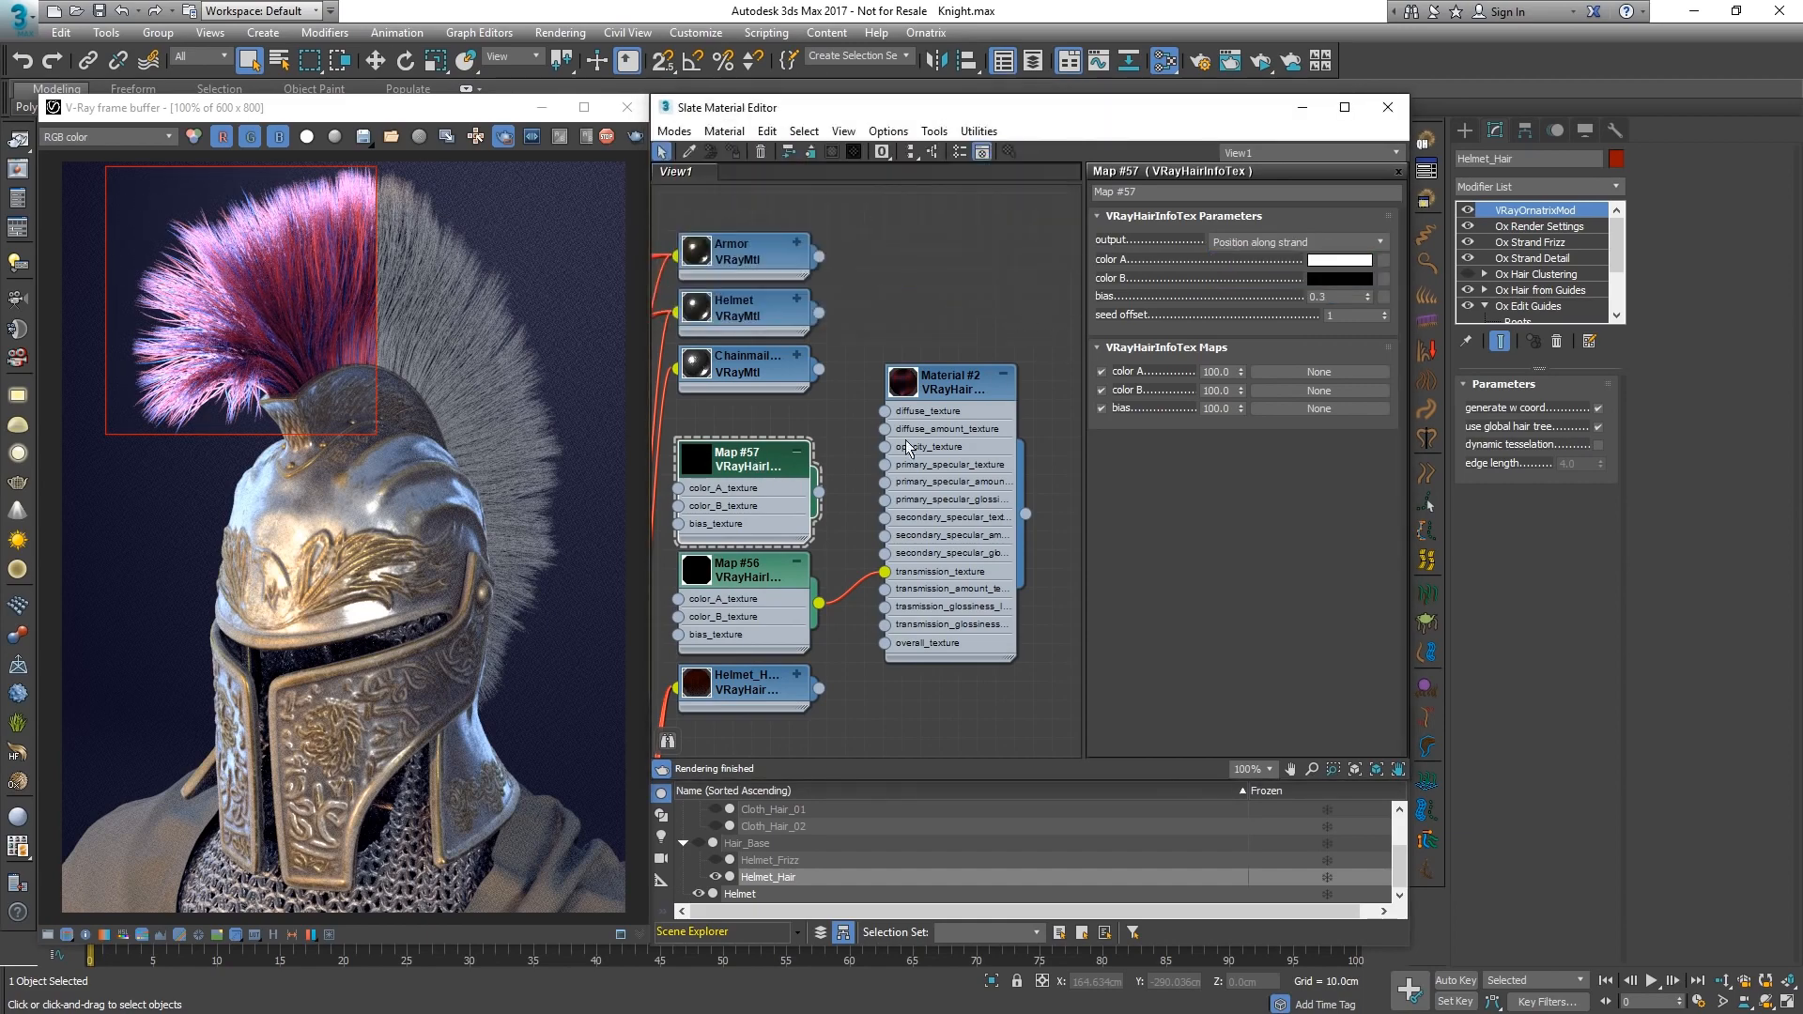
left_click_drag(878, 467, 885, 447)
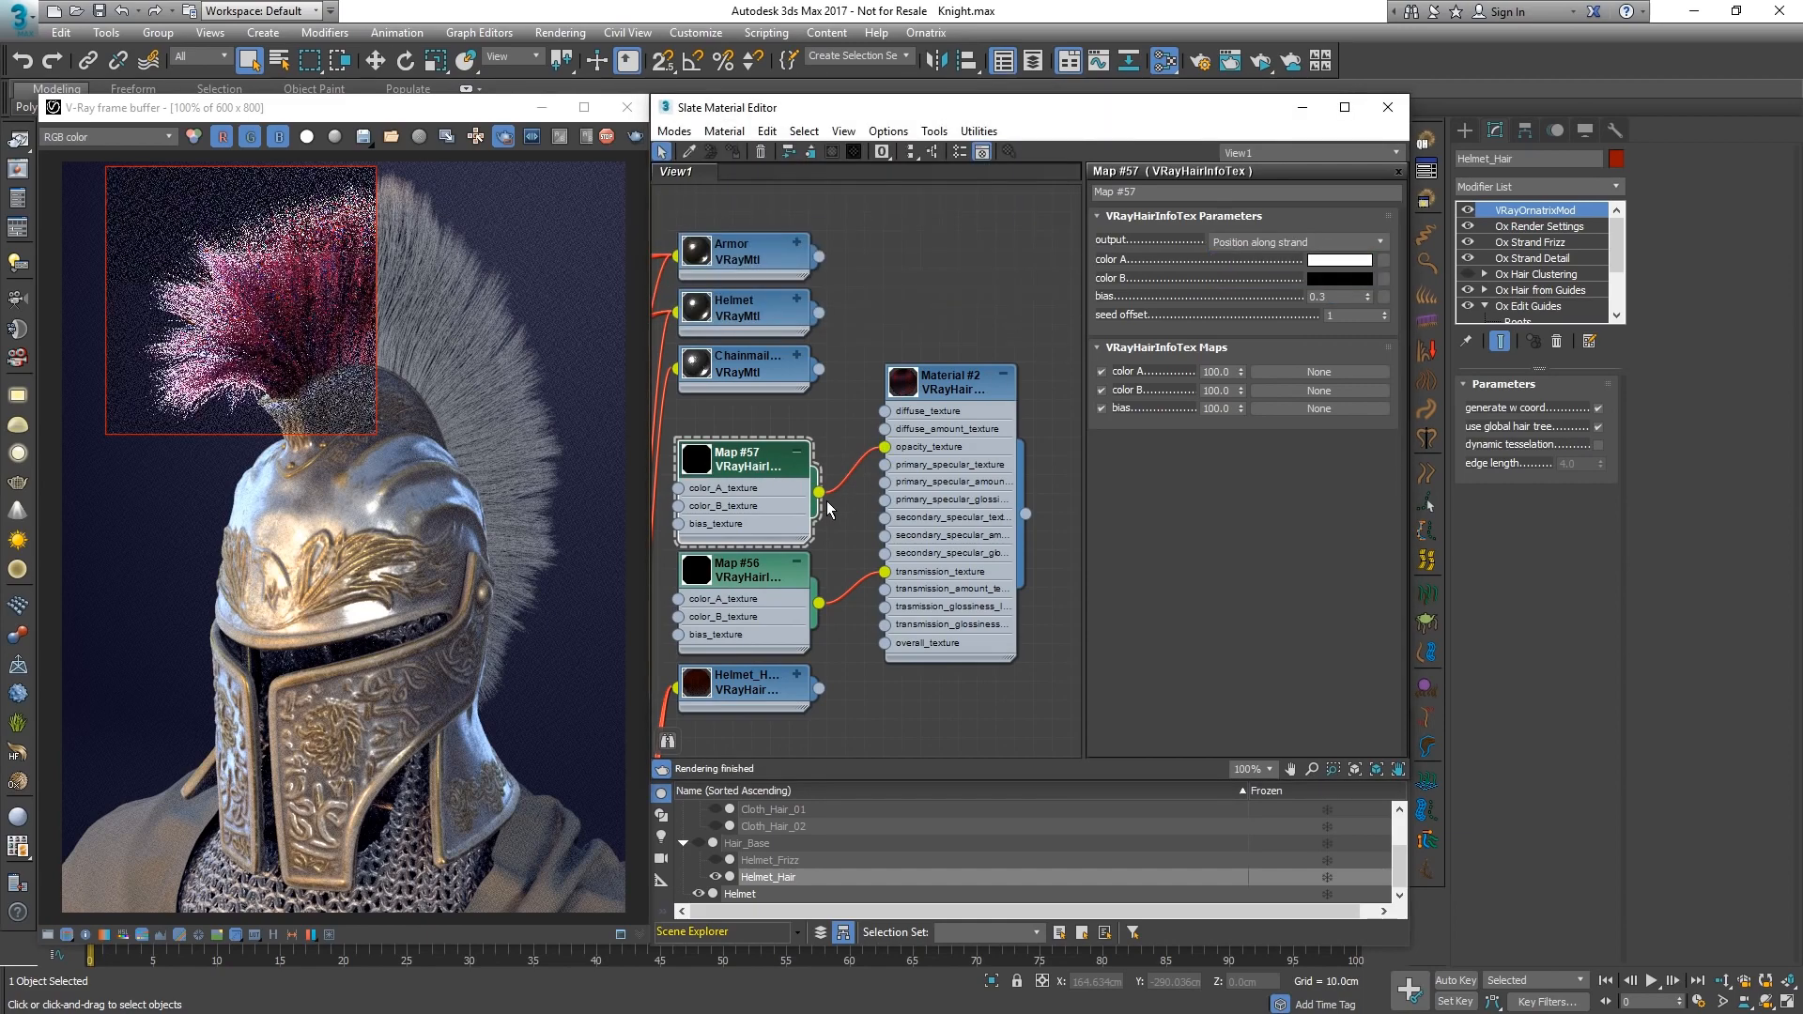
Step: Try a bias of 0.7 on the opacity map in a narrower preview region and return it to 0.3
left_click_drag(279, 167, 381, 415)
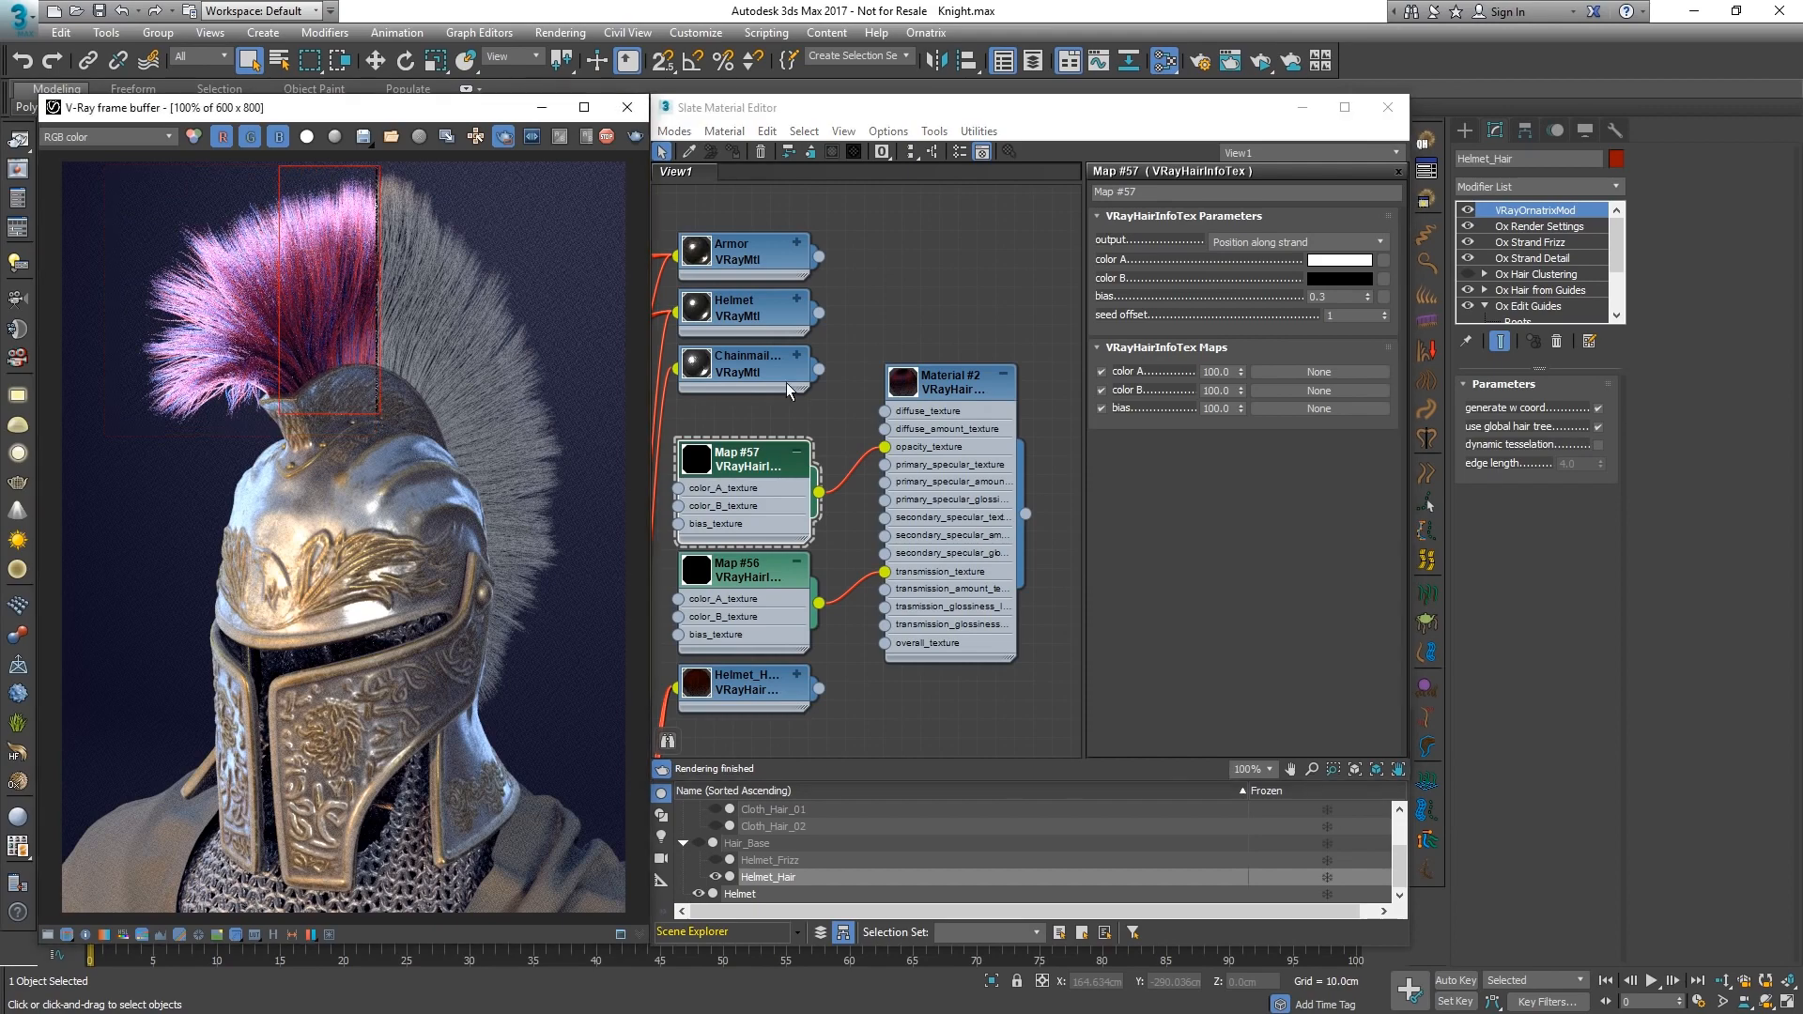
left_click_drag(1368, 312, 1368, 301)
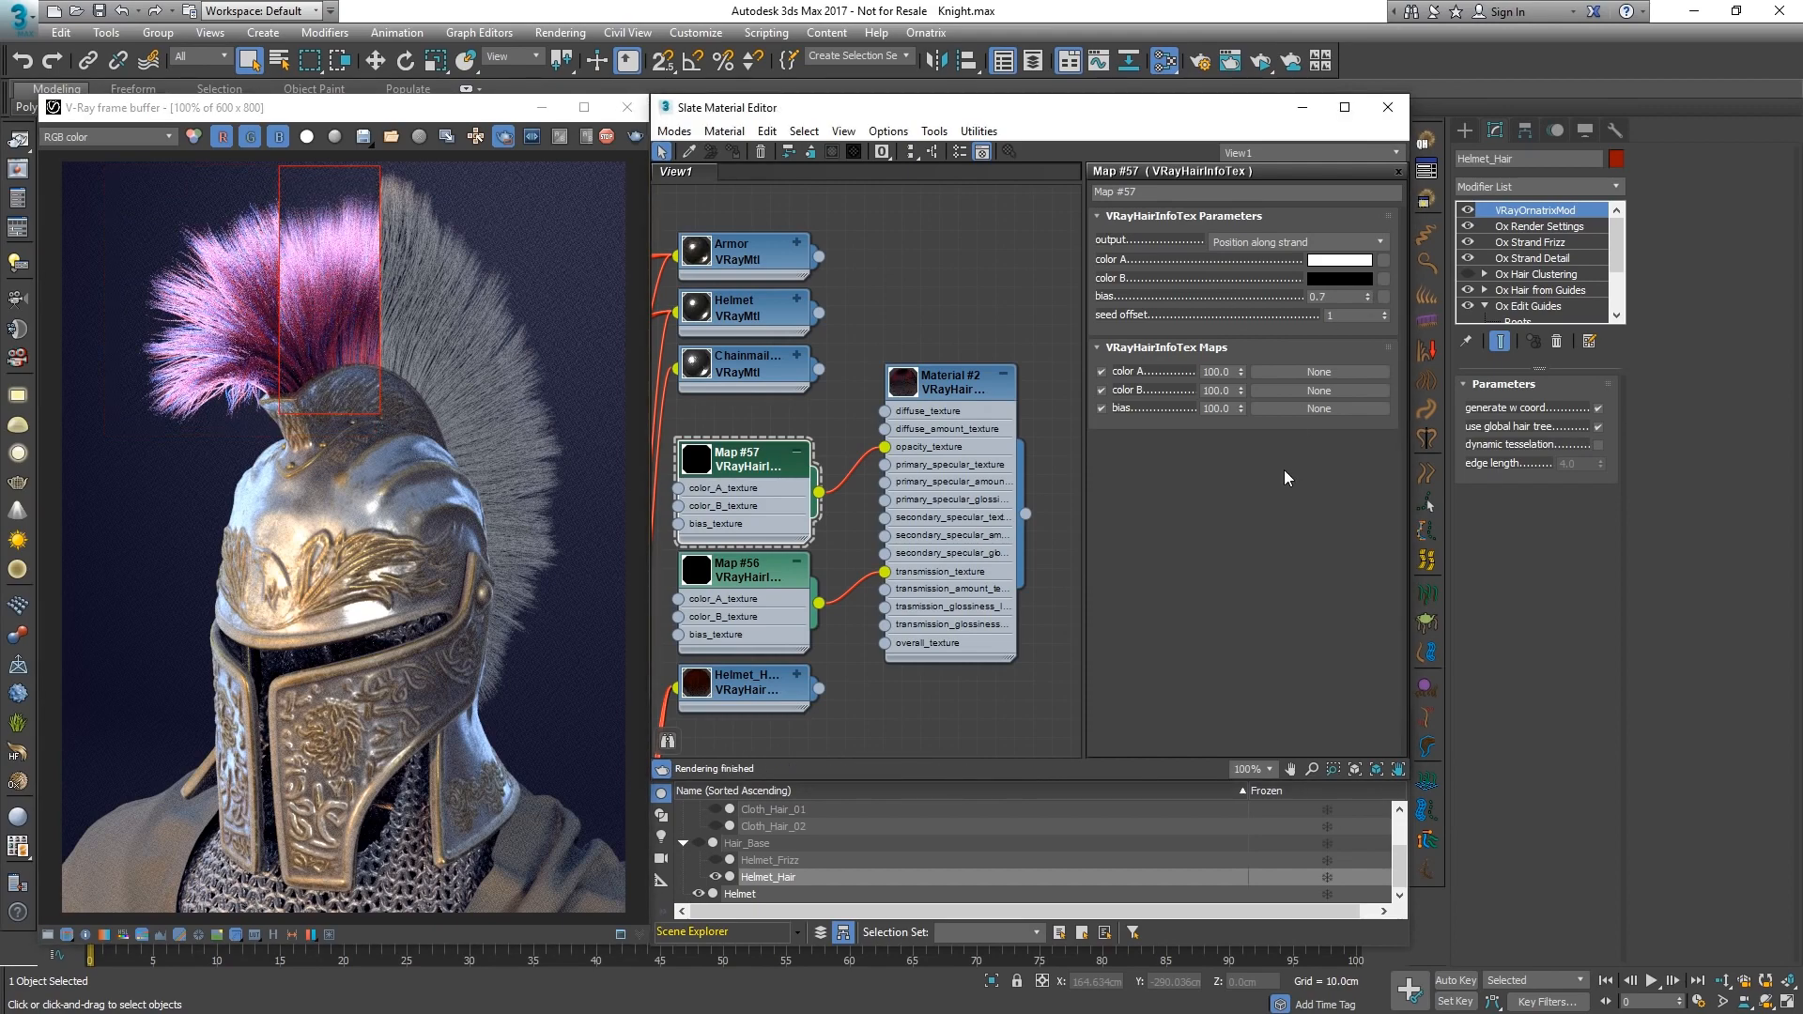
double_click(1315, 297)
type("0.3")
key("Return")
Step: Widen the preview region over the plume, show the new hair material's parameters and turn off region rendering
left_click_drag(87, 187, 392, 425)
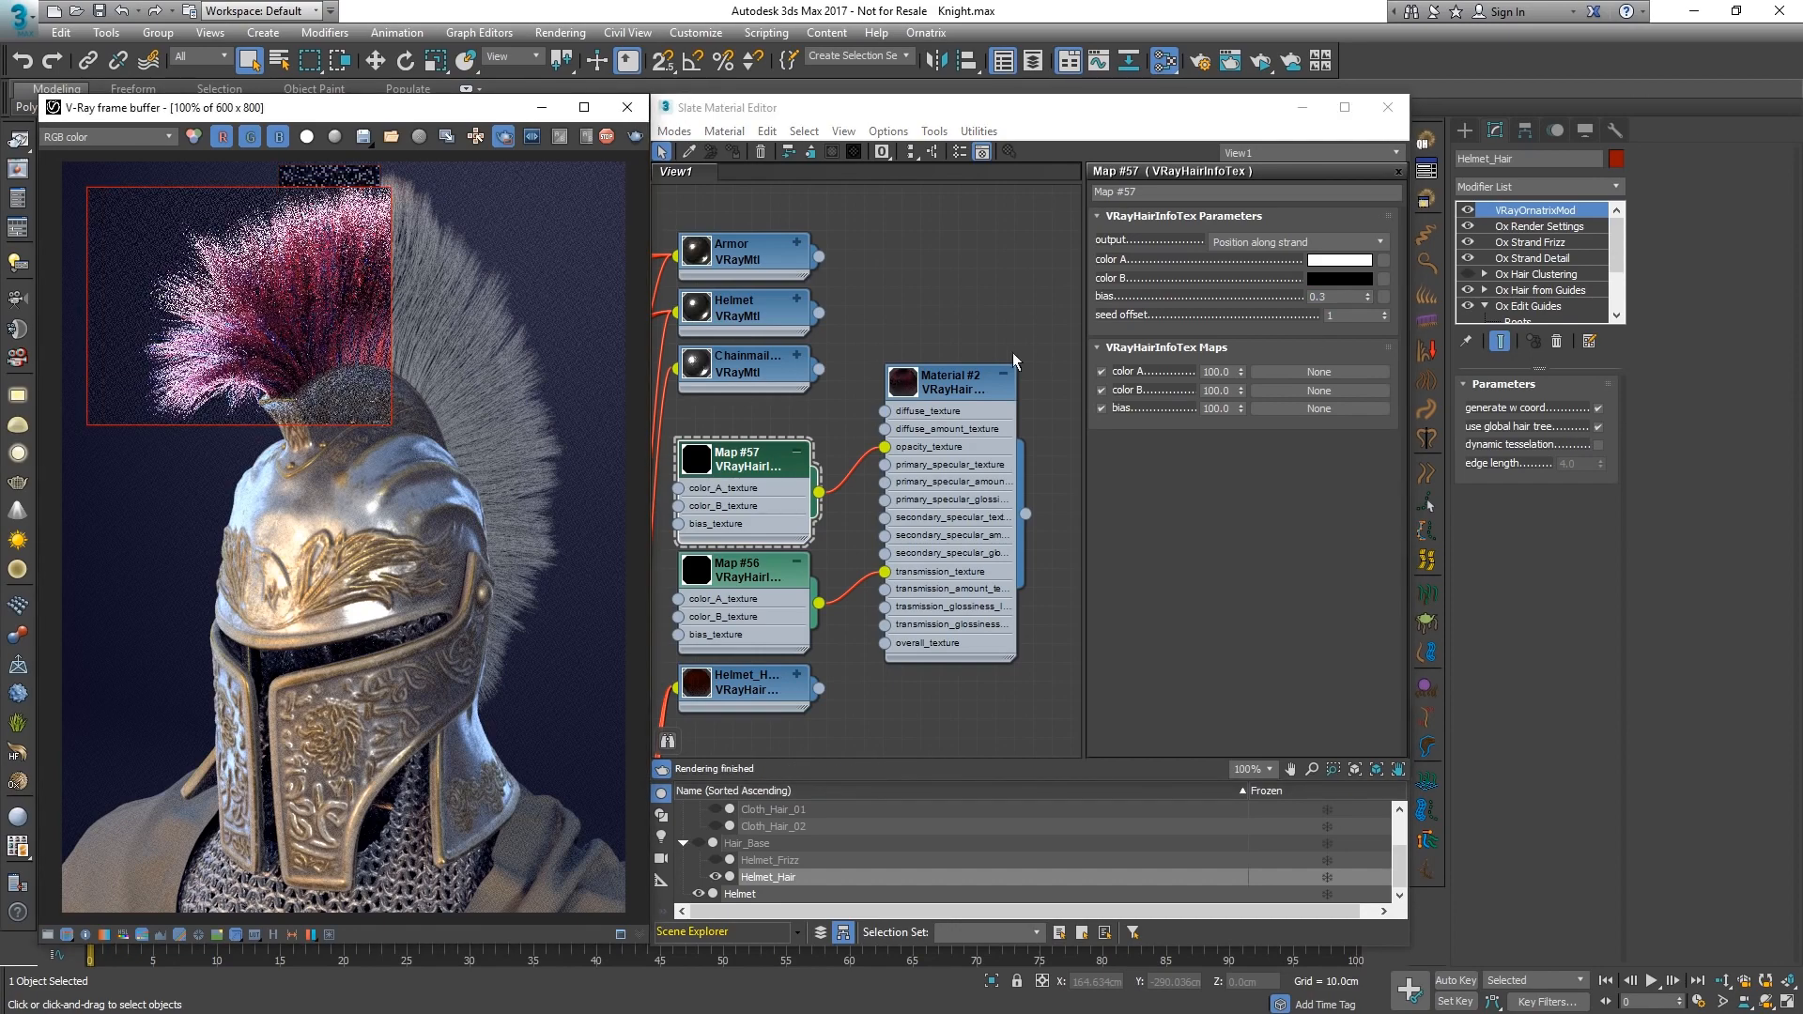
left_click(1010, 369)
left_click(504, 136)
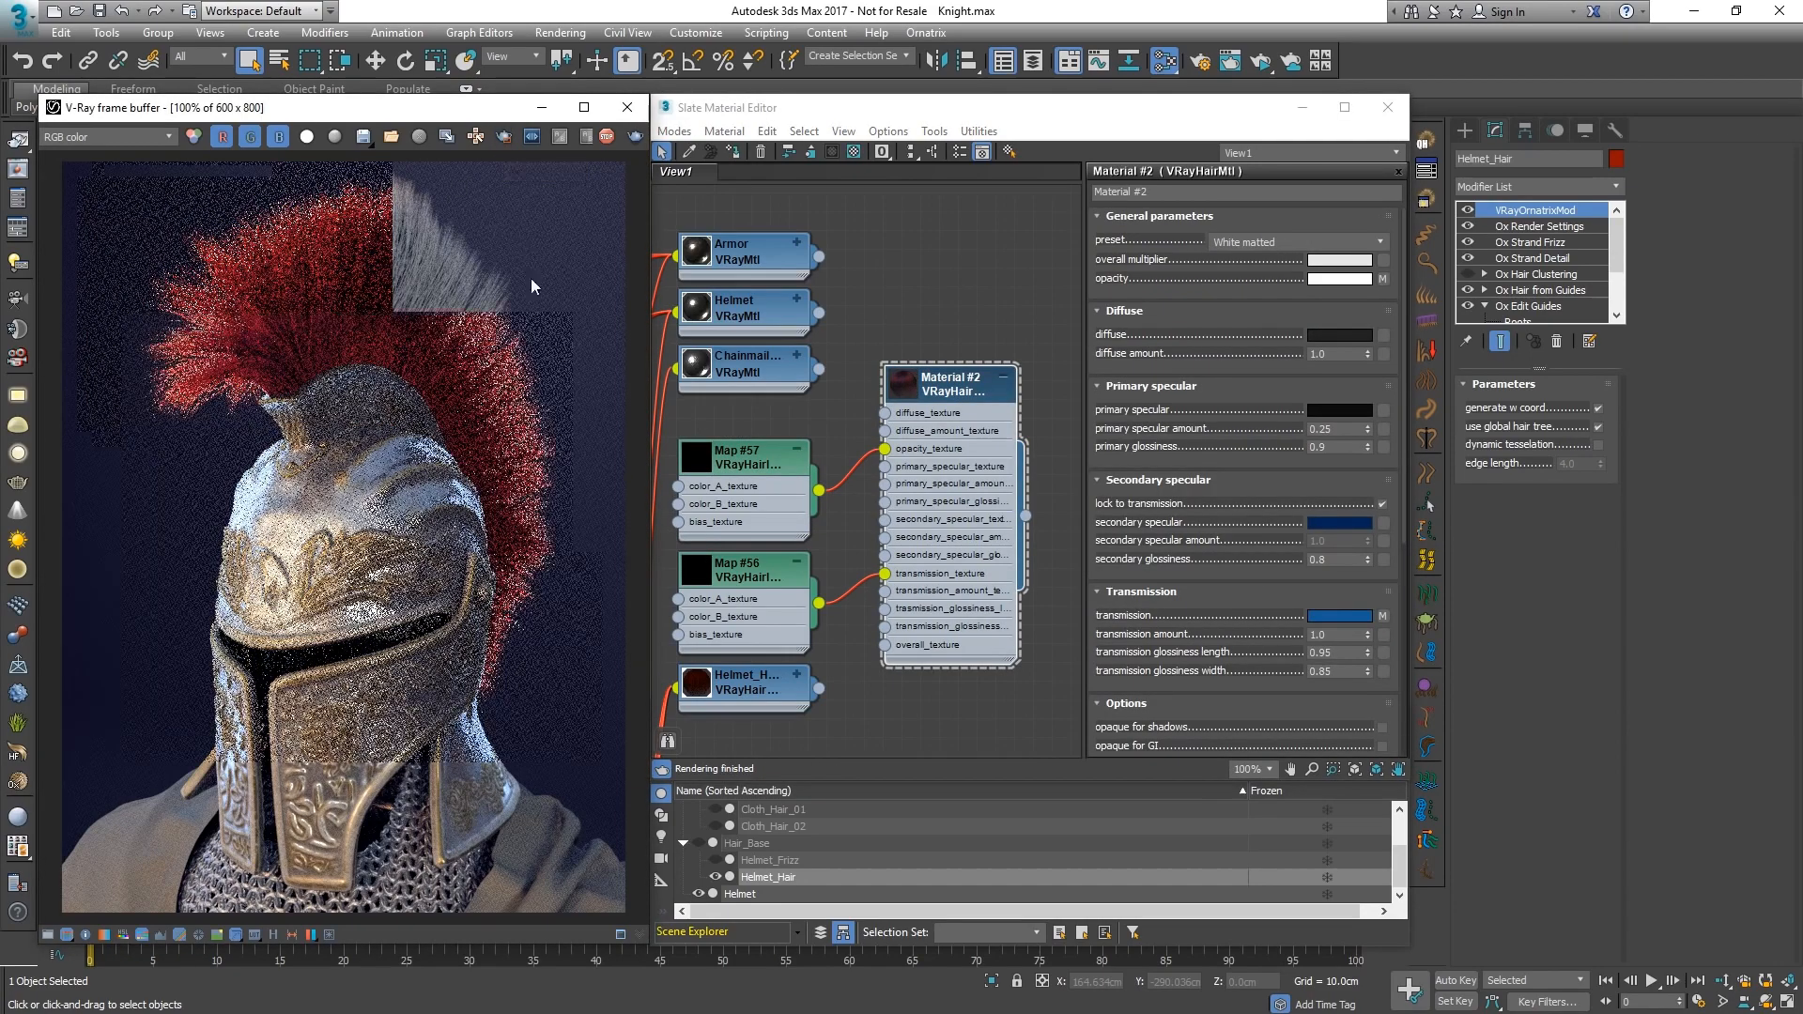
Step: Unhide Helmet_Frizz, Cloth_Hair_02 and Cloth_Hair_01, and close the material editor
left_click(716, 859)
left_click(716, 826)
left_click(716, 809)
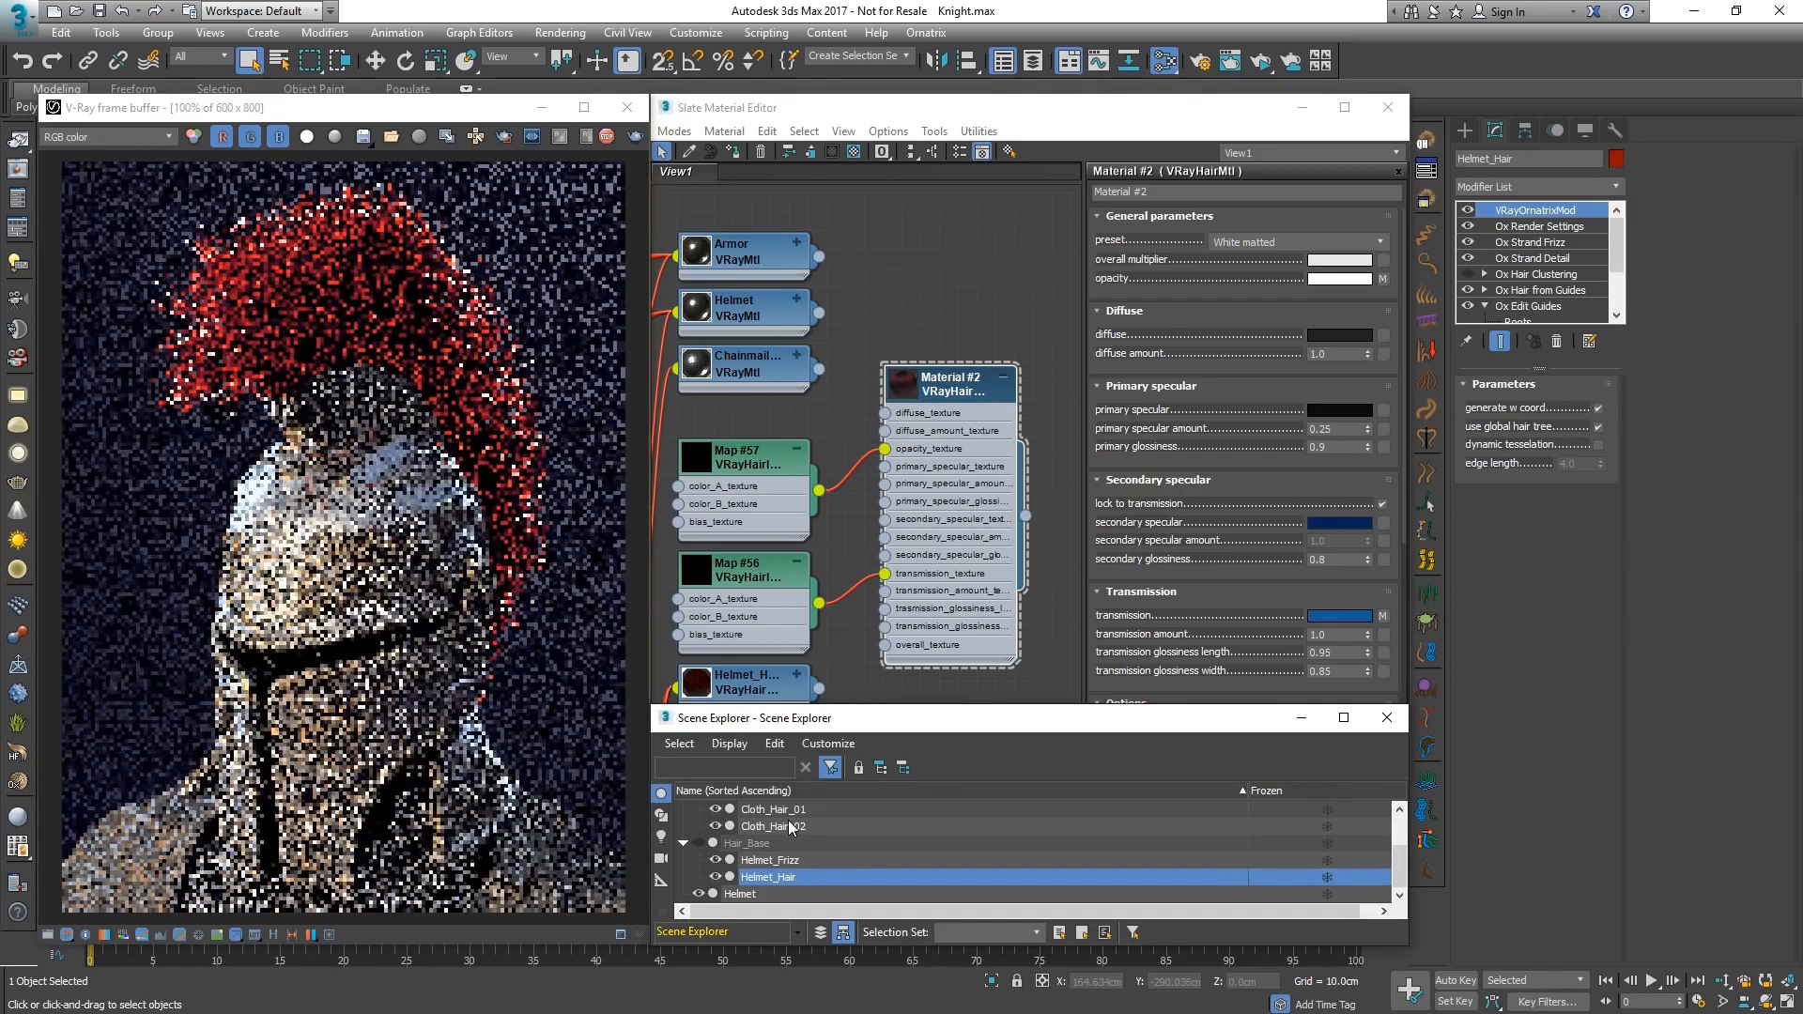
left_click(1387, 108)
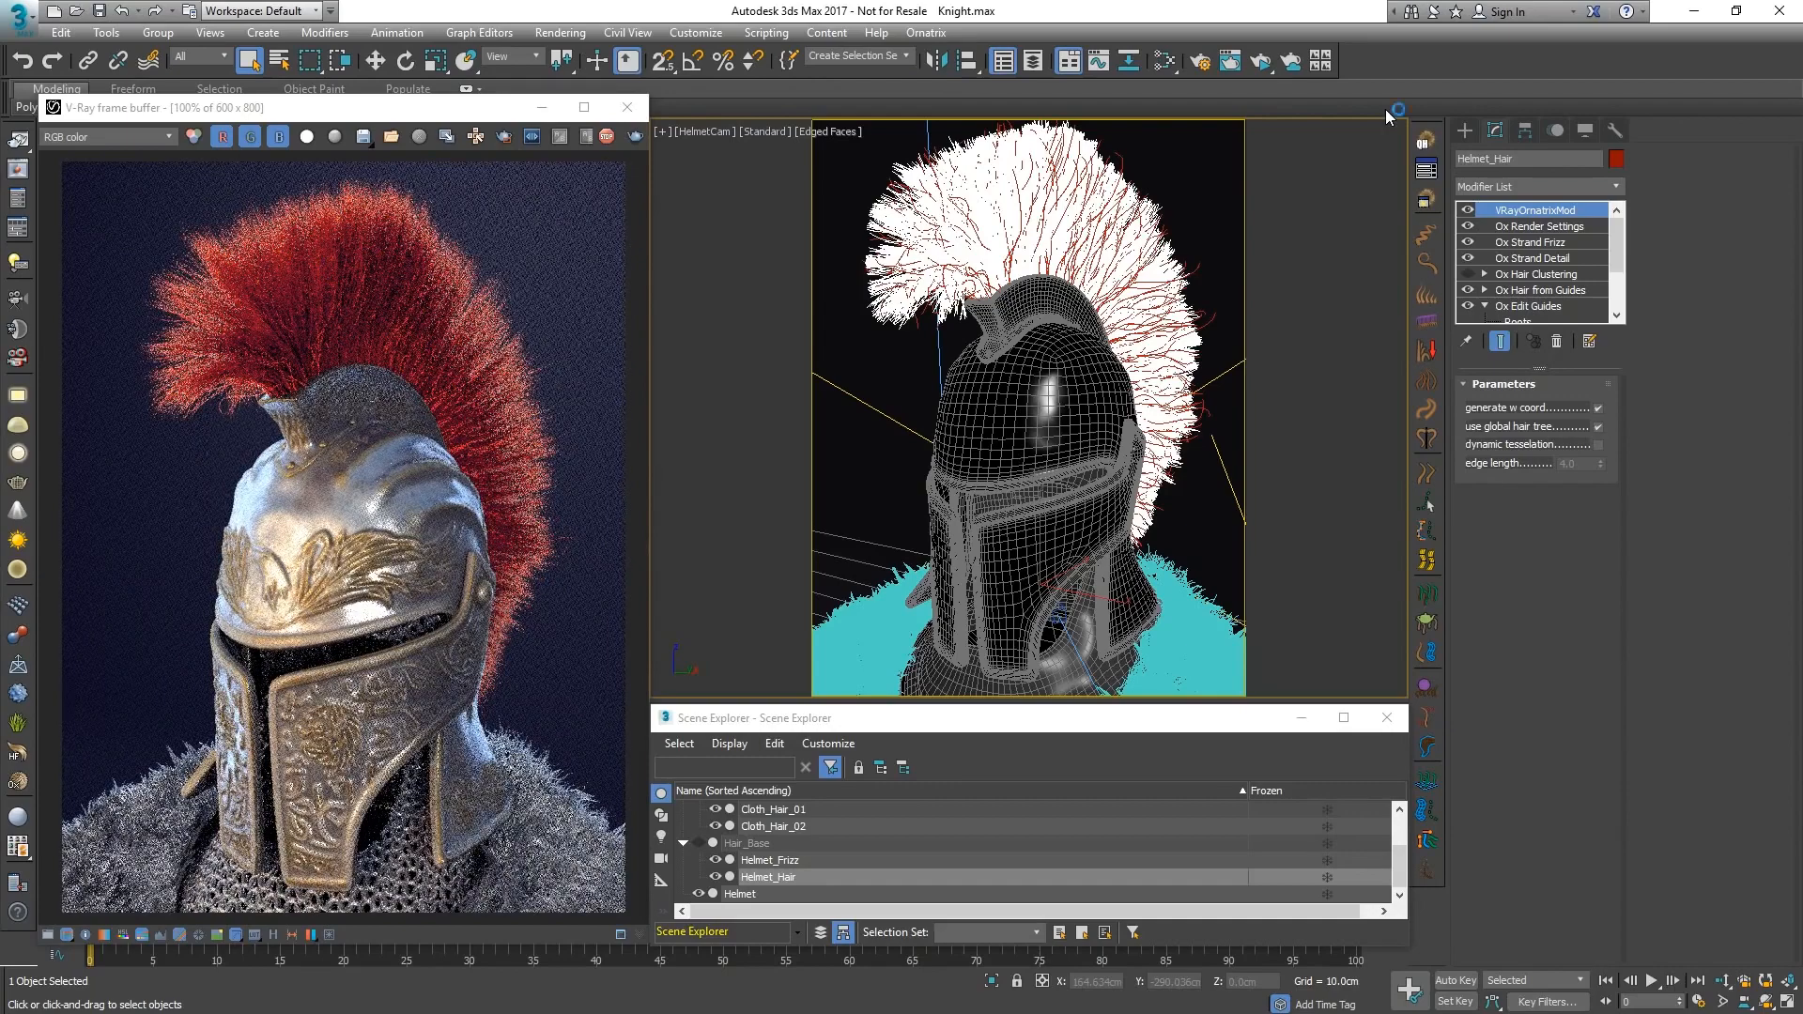
Step: Switch the viewport to RenderCam to preview the whole knight with hair and fur
left_click(705, 131)
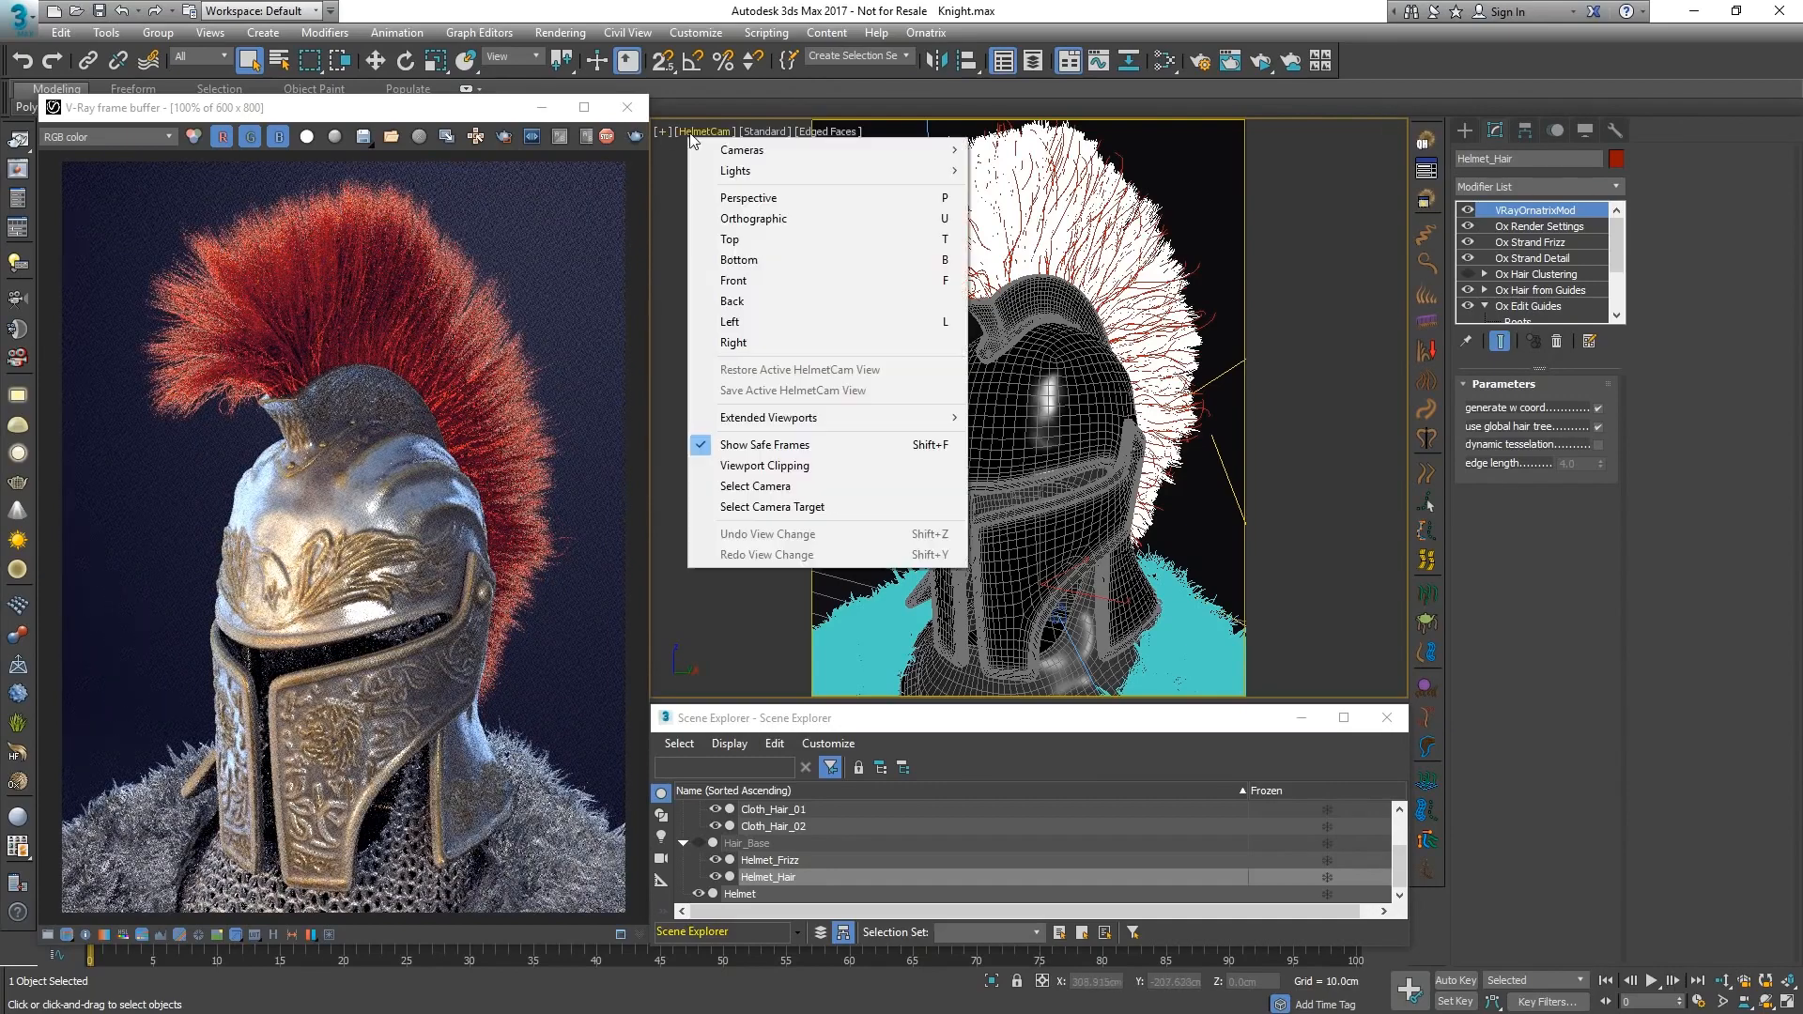
mouse_move(891, 149)
left_click(1024, 192)
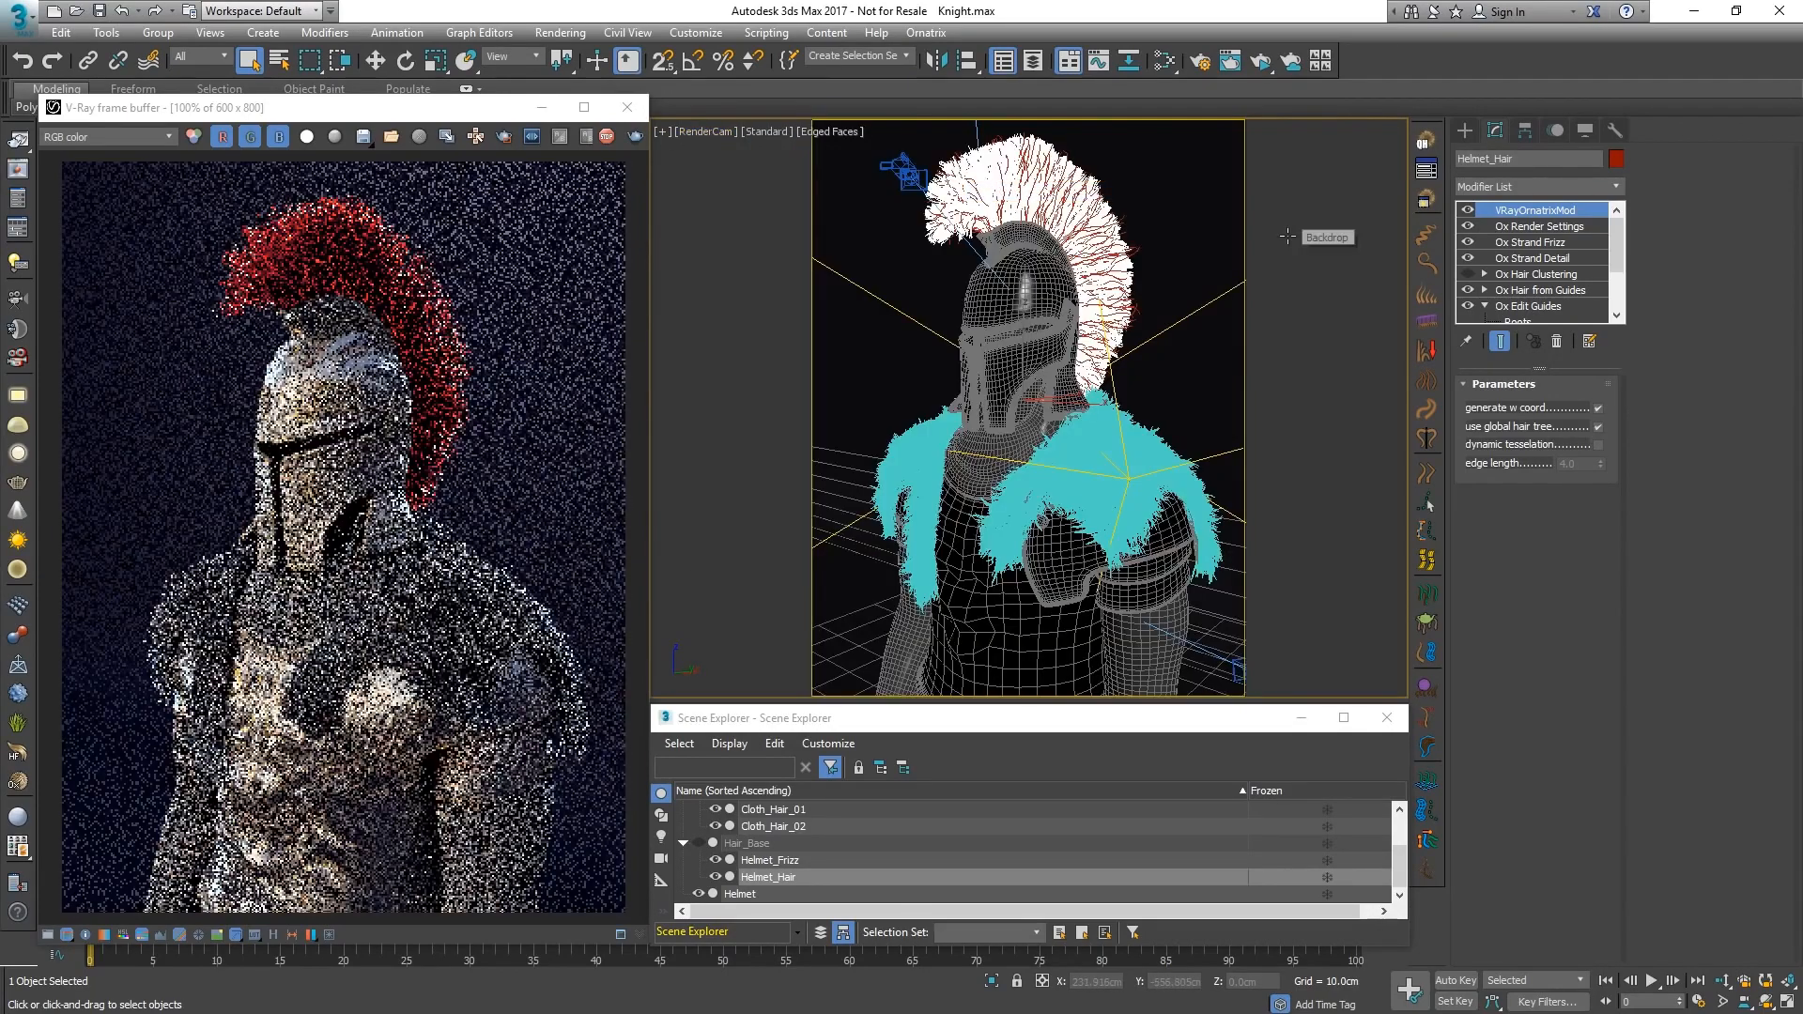